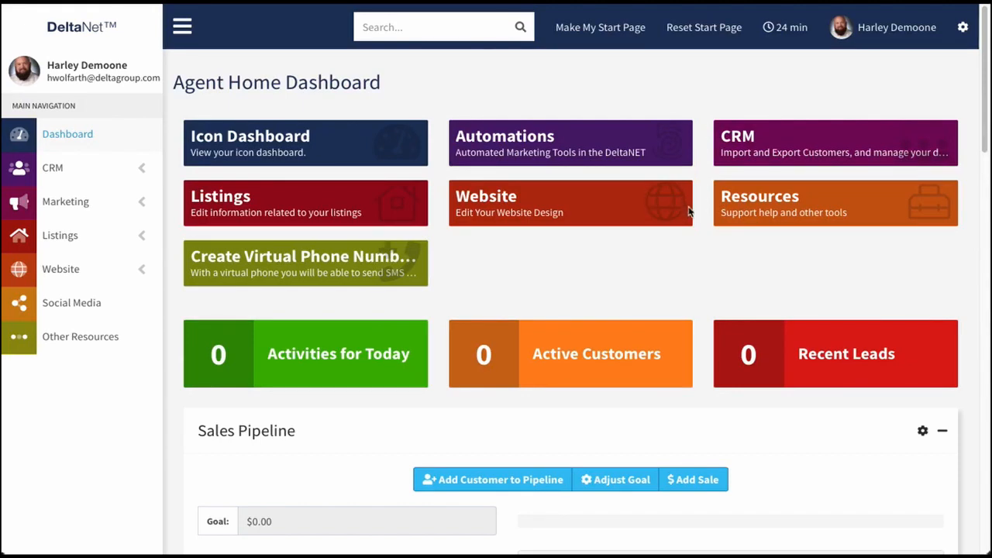
- Open the website's custom pages editor
{"action": "left_click", "coordinate": [139, 270]}
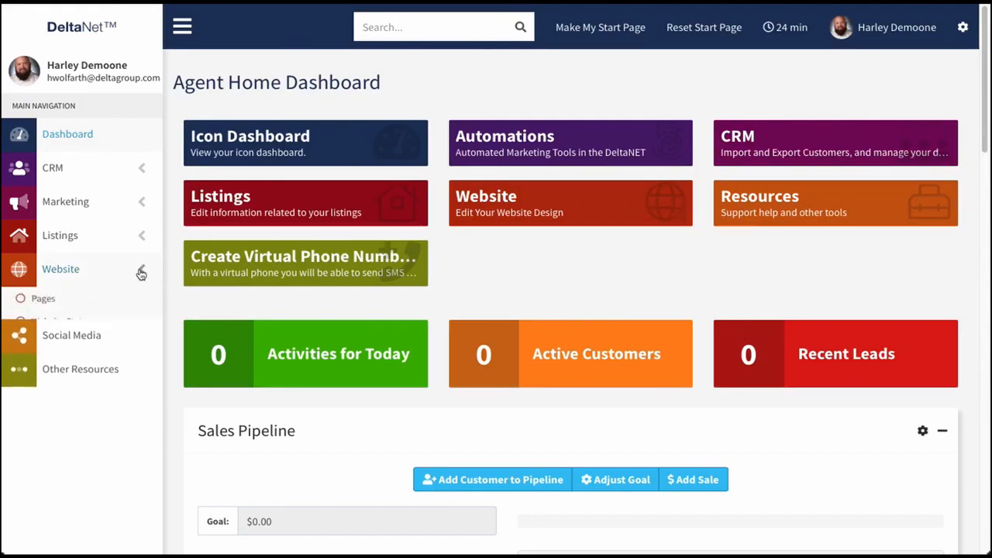
{"action": "left_click", "coordinate": [40, 299]}
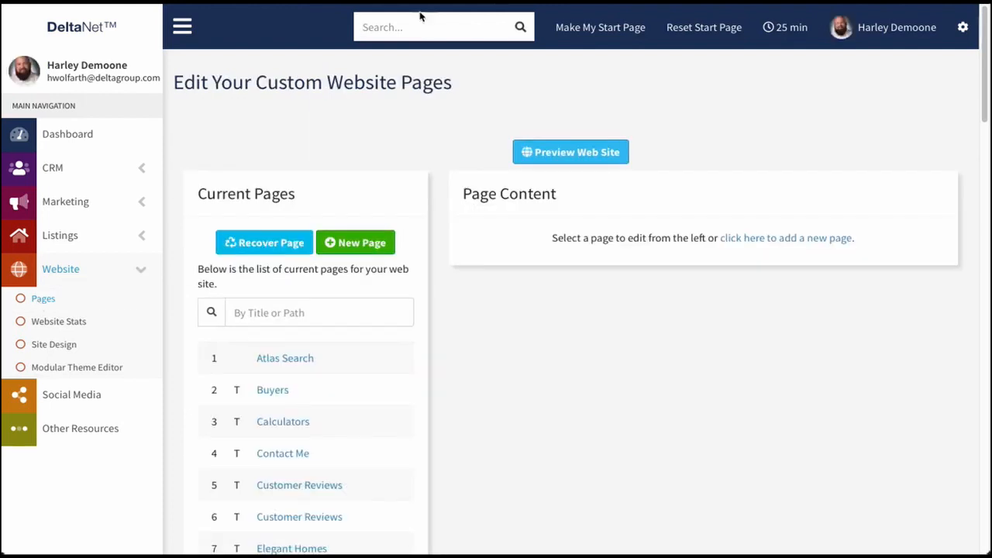
{"action": "left_click", "coordinate": [379, 23]}
- Review the list of current website pages and their link codes
{"action": "scroll", "coordinate": [268, 442], "scroll_direction": "down", "scroll_amount": 8}
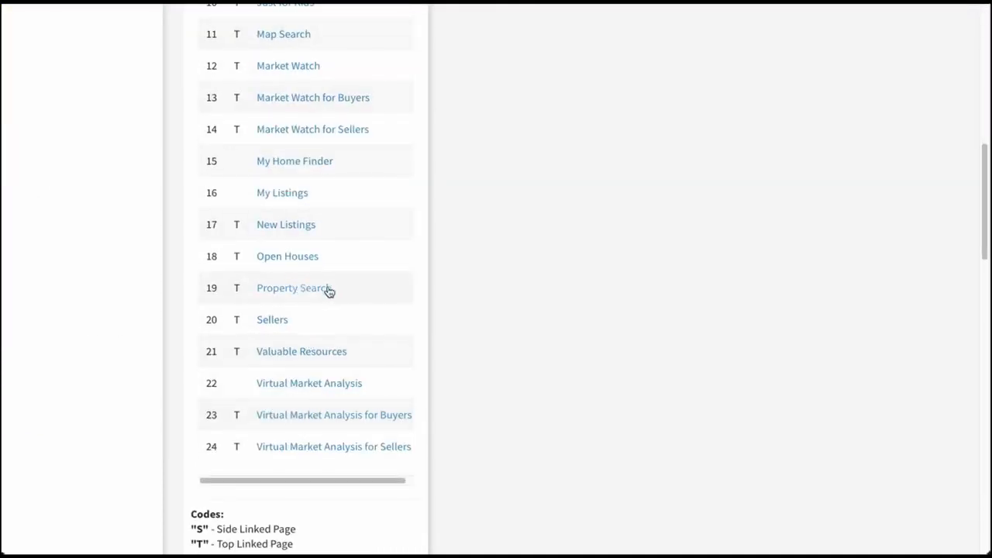
{"action": "scroll", "coordinate": [325, 321], "scroll_direction": "up", "scroll_amount": 2}
{"action": "scroll", "coordinate": [325, 321], "scroll_direction": "up", "scroll_amount": 1}
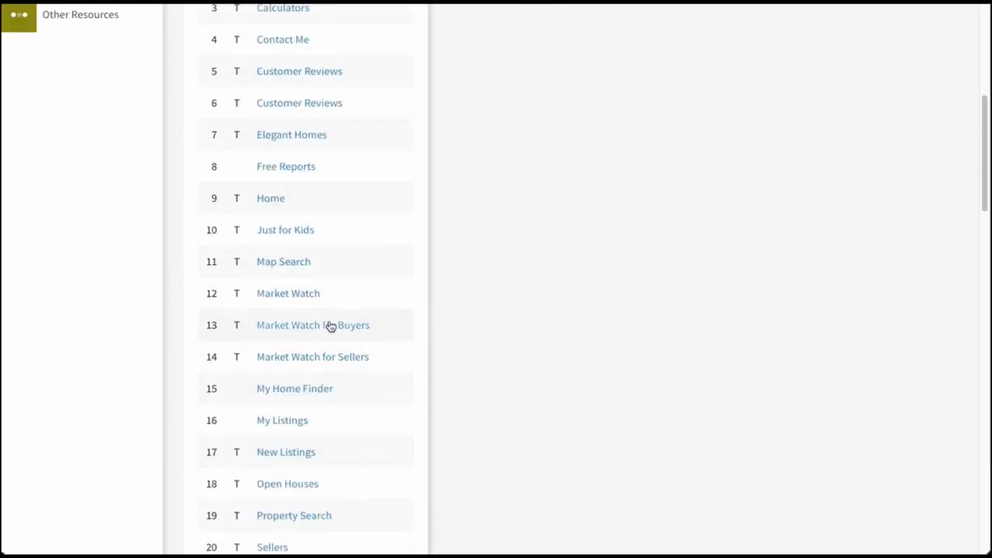
{"action": "scroll", "coordinate": [330, 326], "scroll_direction": "up", "scroll_amount": 3}
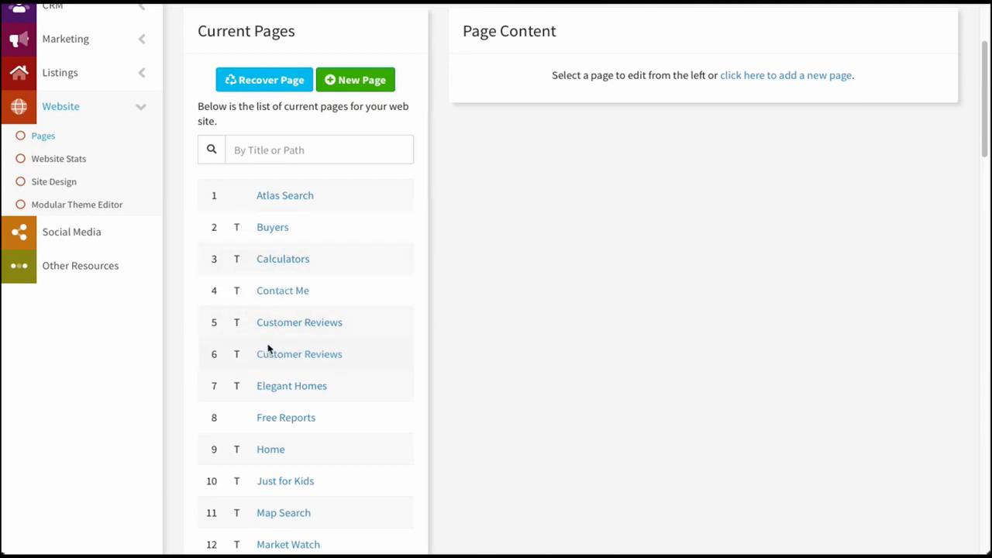
{"action": "scroll", "coordinate": [237, 354], "scroll_direction": "down", "scroll_amount": 9}
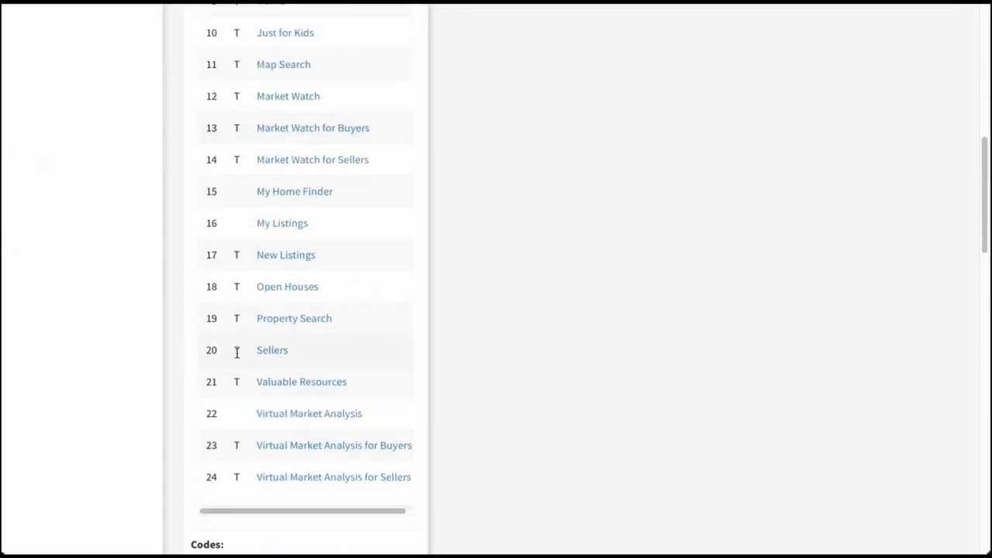
- Examine the navigation menu structure, the bottom links and the menu preview below the page list
{"action": "scroll", "coordinate": [247, 342], "scroll_direction": "down", "scroll_amount": 3}
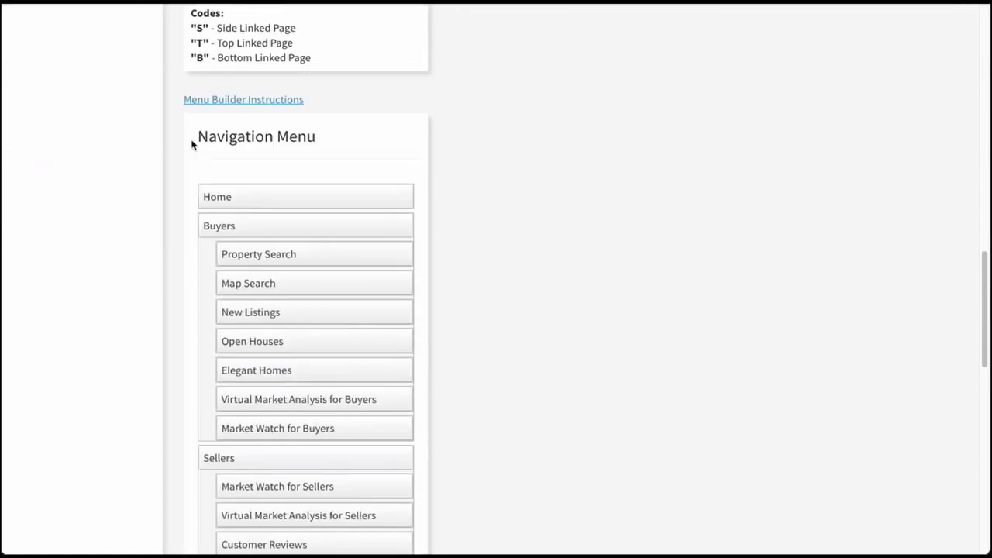
{"action": "scroll", "coordinate": [317, 279], "scroll_direction": "down", "scroll_amount": 2}
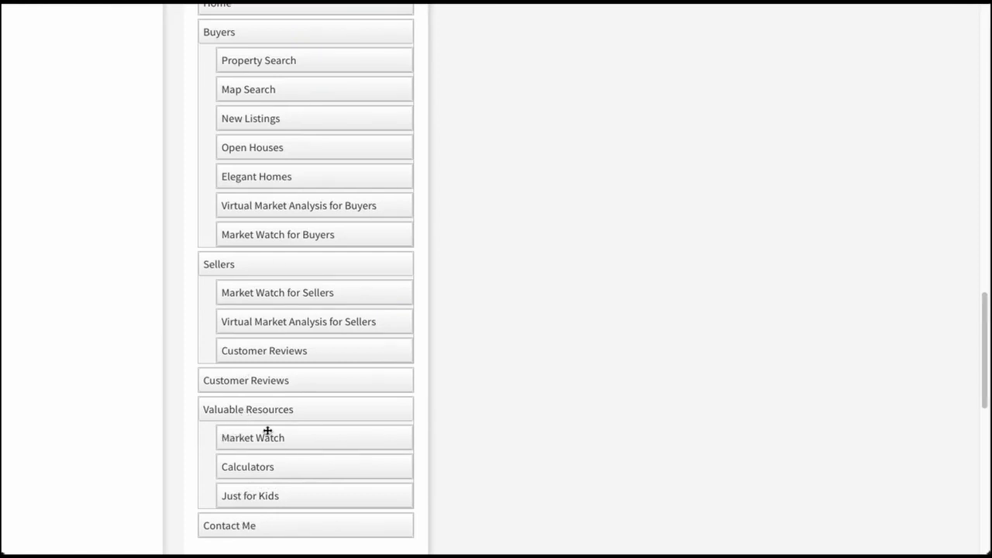
{"action": "scroll", "coordinate": [308, 427], "scroll_direction": "up", "scroll_amount": 1}
{"action": "scroll", "coordinate": [307, 428], "scroll_direction": "down", "scroll_amount": 1}
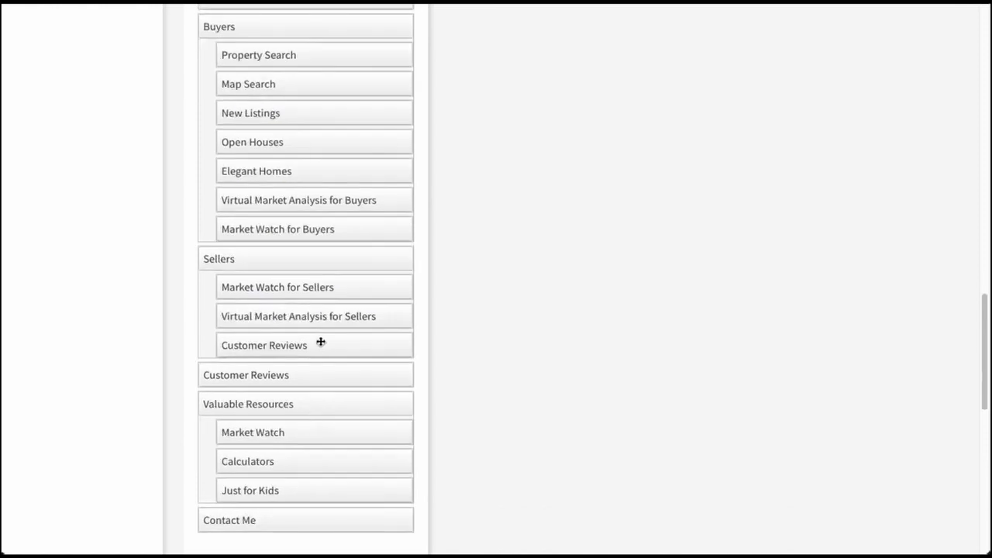
{"action": "scroll", "coordinate": [321, 342], "scroll_direction": "down", "scroll_amount": 3}
{"action": "scroll", "coordinate": [341, 330], "scroll_direction": "down", "scroll_amount": 2}
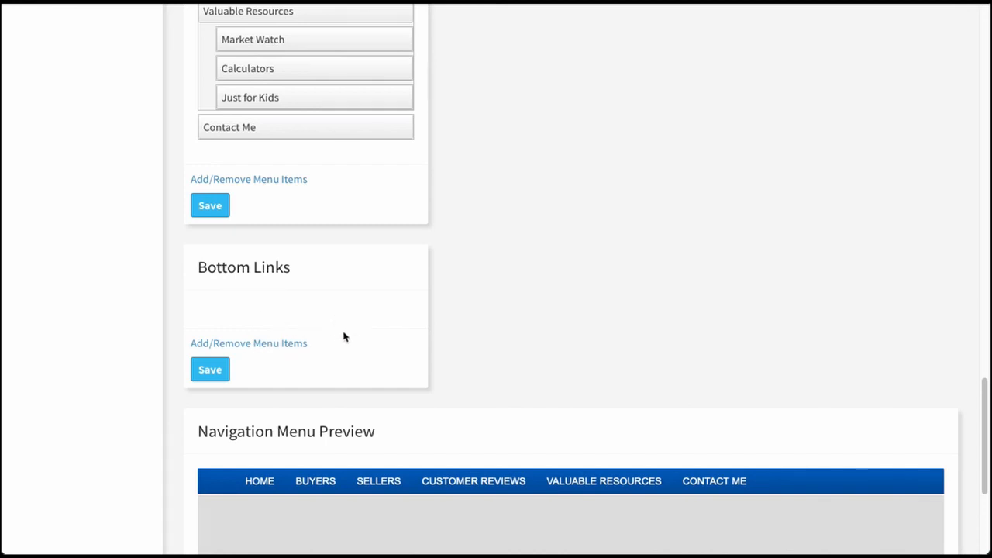
{"action": "scroll", "coordinate": [321, 327], "scroll_direction": "up", "scroll_amount": 10}
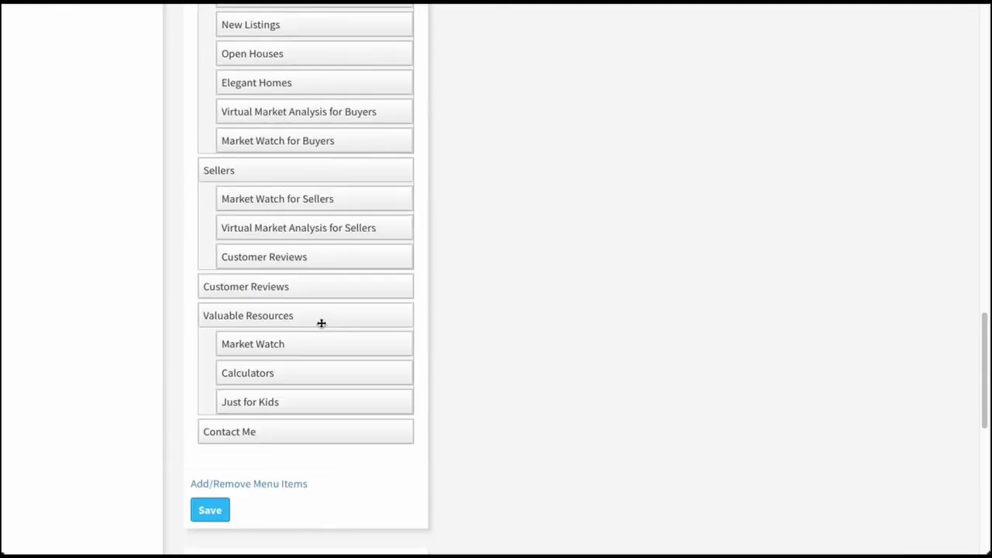
{"action": "scroll", "coordinate": [321, 326], "scroll_direction": "up", "scroll_amount": 10}
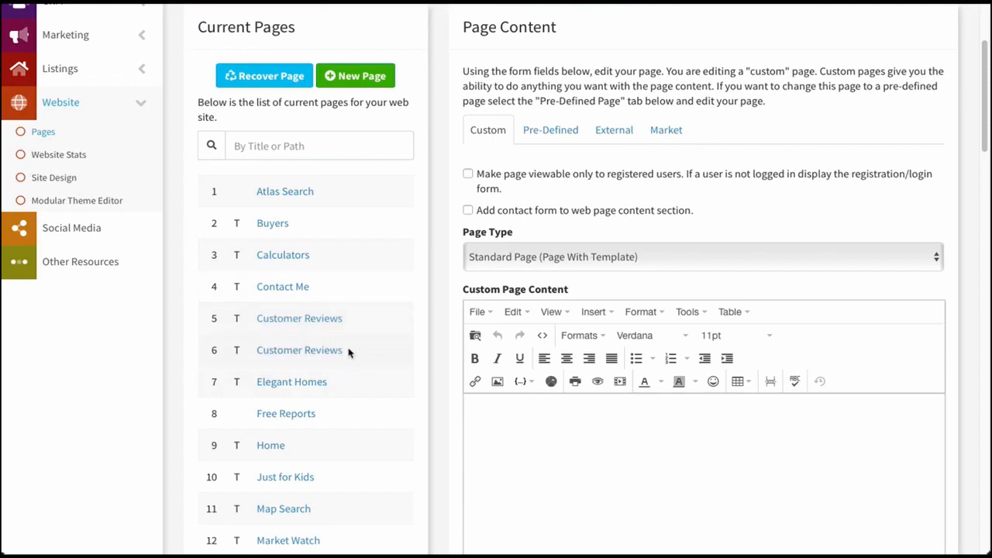
- Open the first Customer Reviews page and review its pre-defined page link, title and meta tag settings
{"action": "left_click", "coordinate": [284, 319]}
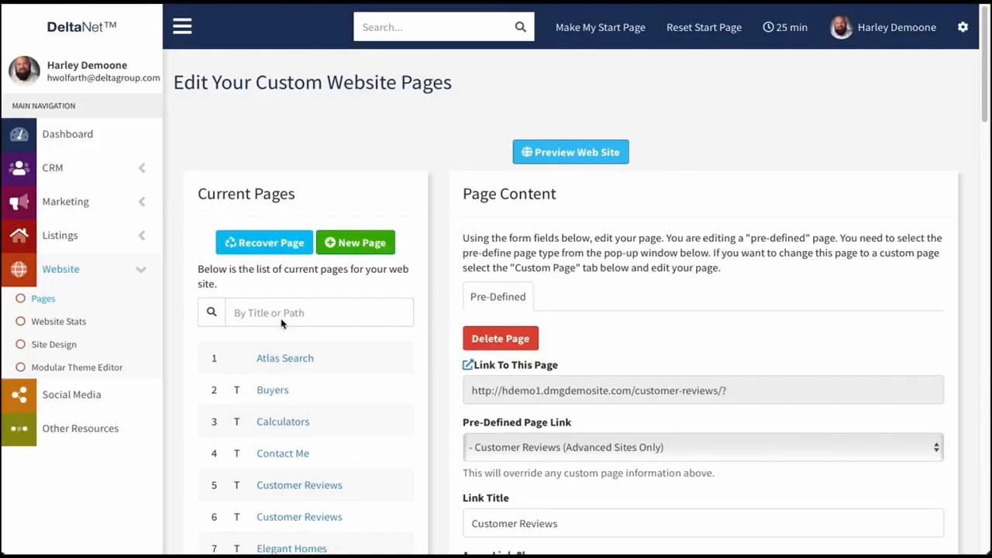
{"action": "scroll", "coordinate": [568, 348], "scroll_direction": "down", "scroll_amount": 1}
{"action": "scroll", "coordinate": [509, 236], "scroll_direction": "down", "scroll_amount": 2}
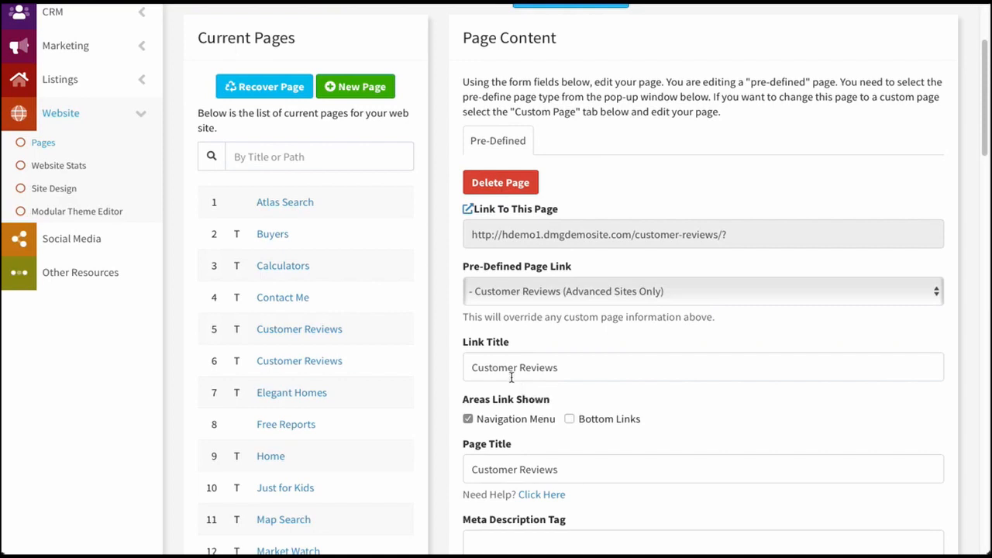
{"action": "scroll", "coordinate": [309, 388], "scroll_direction": "down", "scroll_amount": 2}
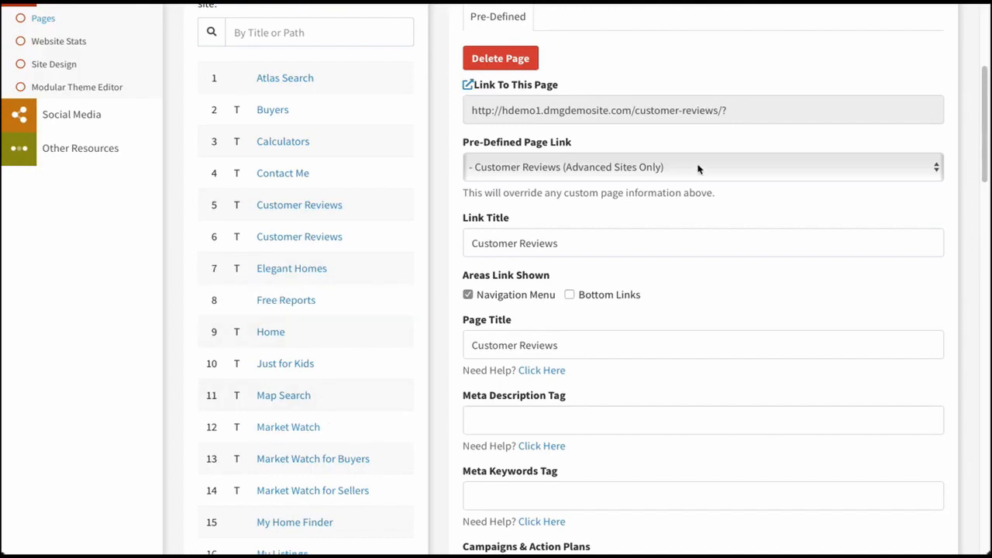
{"action": "scroll", "coordinate": [430, 341], "scroll_direction": "up", "scroll_amount": 3}
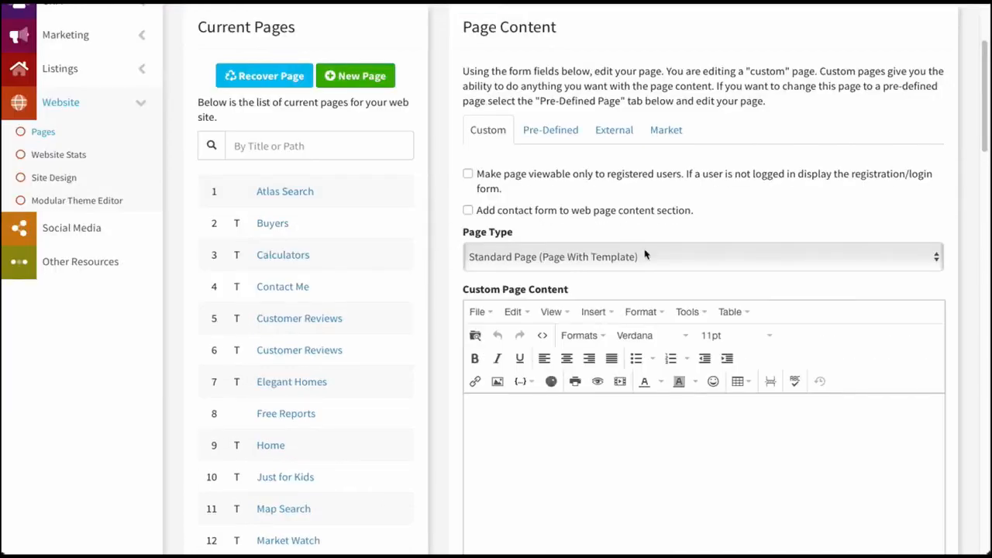
- Try the option that makes the new custom page viewable only to registered users
{"action": "scroll", "coordinate": [512, 151], "scroll_direction": "down", "scroll_amount": 2}
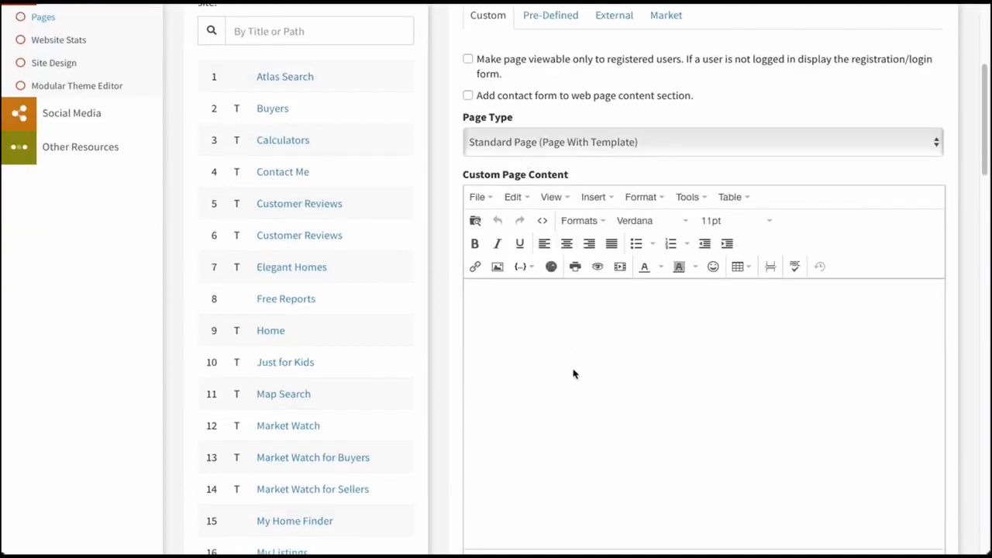
{"action": "scroll", "coordinate": [612, 390], "scroll_direction": "up", "scroll_amount": 2}
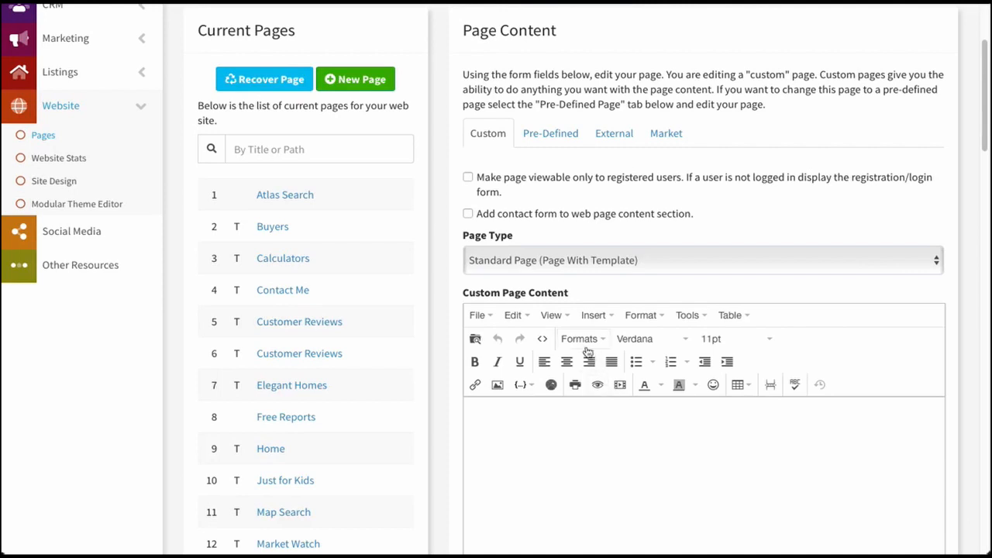
{"action": "left_click", "coordinate": [469, 179]}
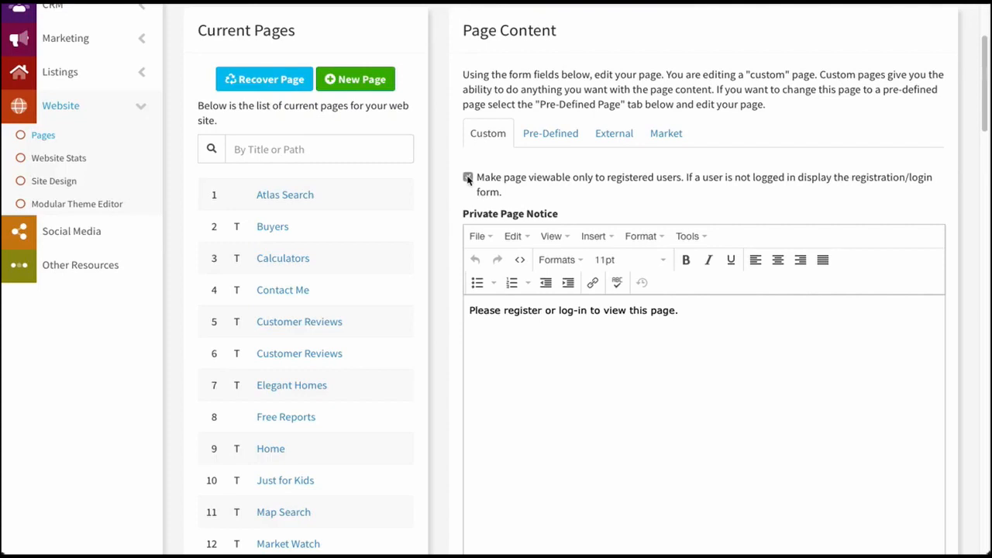
{"action": "left_click", "coordinate": [468, 177]}
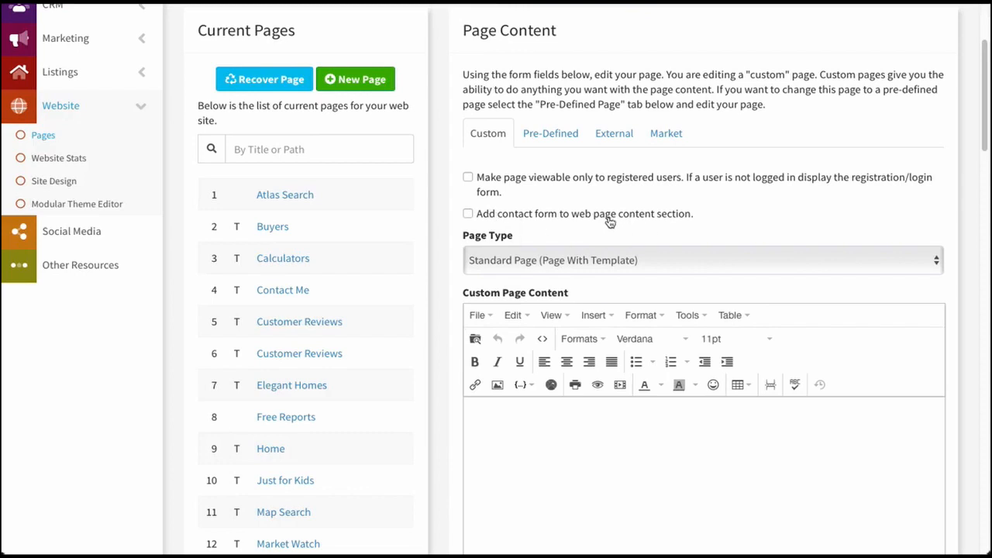
- Add a contact form to the page content section with its location set to Right Side
{"action": "left_click", "coordinate": [469, 217]}
{"action": "scroll", "coordinate": [505, 194], "scroll_direction": "down", "scroll_amount": 1}
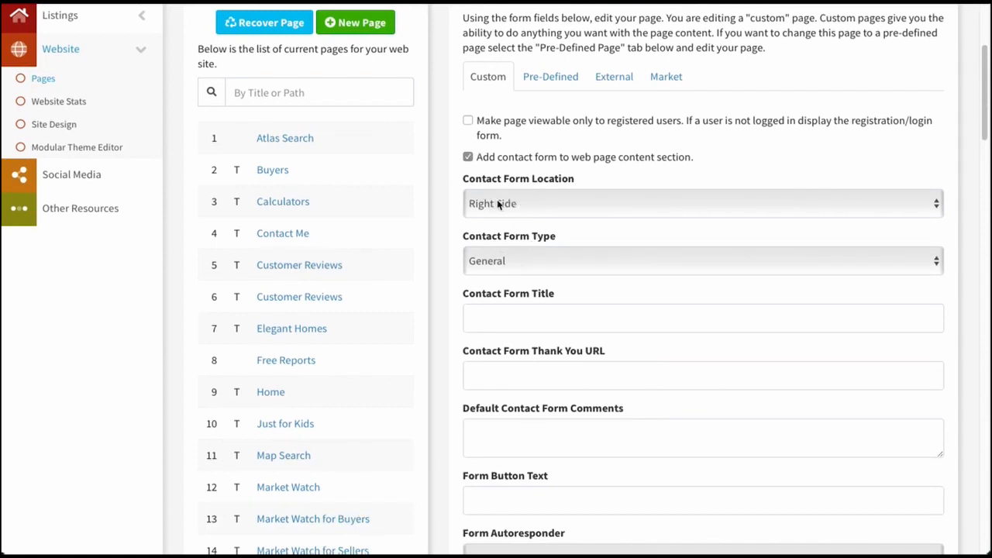
{"action": "left_click", "coordinate": [543, 205]}
{"action": "left_click", "coordinate": [536, 204]}
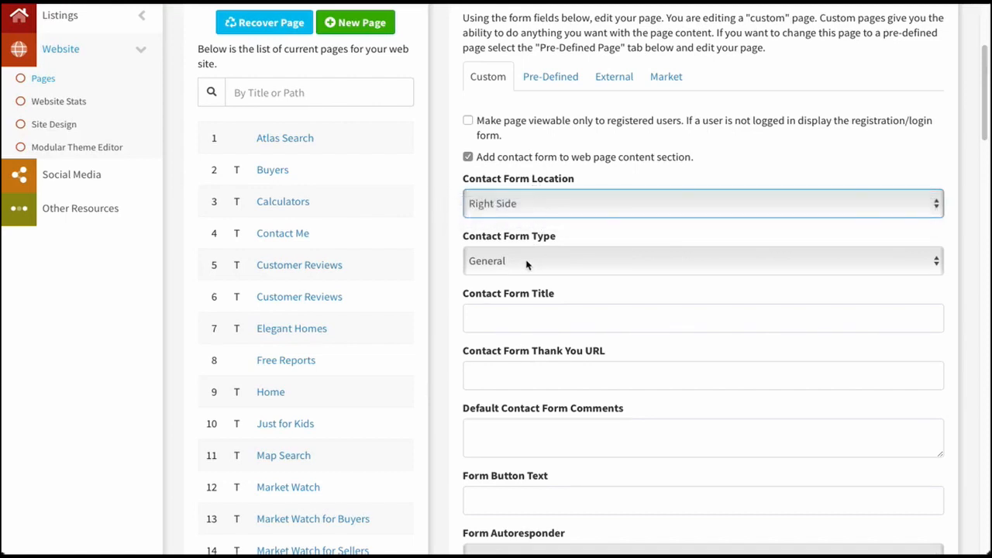
- Review the available contact form types, leaving General selected
{"action": "left_click", "coordinate": [526, 264]}
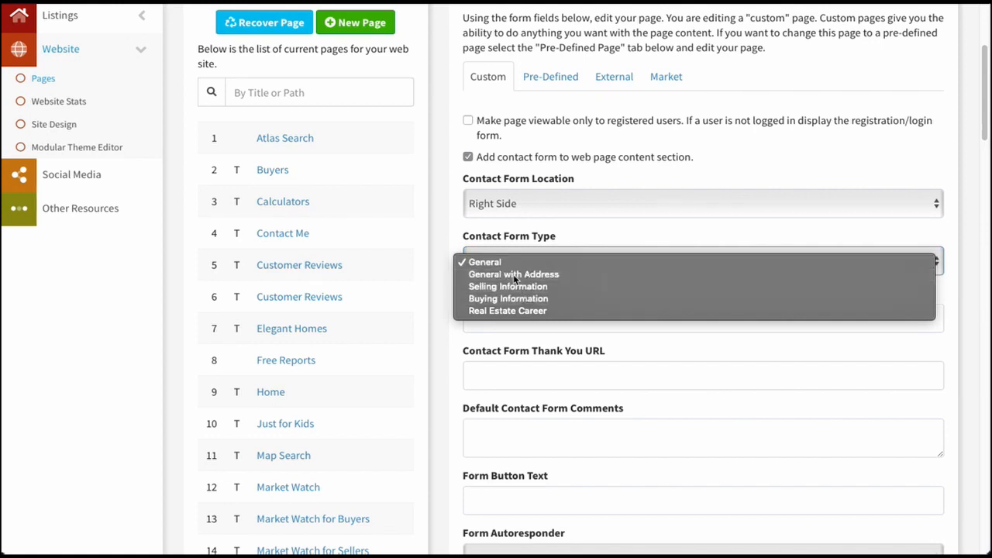
{"action": "left_click", "coordinate": [515, 274]}
{"action": "left_click", "coordinate": [524, 262]}
{"action": "left_click", "coordinate": [594, 299]}
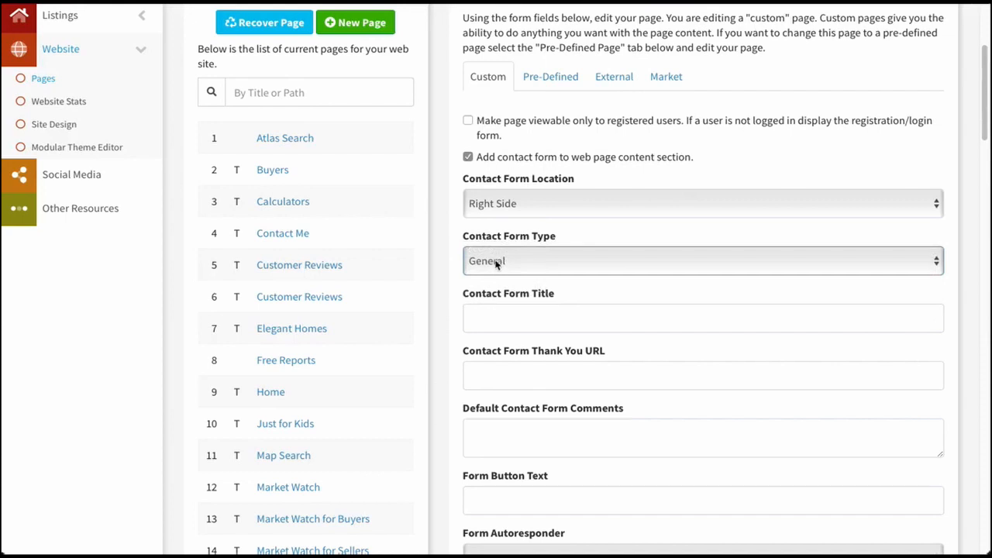
{"action": "left_click", "coordinate": [512, 265]}
{"action": "left_click", "coordinate": [510, 273]}
{"action": "left_click", "coordinate": [538, 266]}
{"action": "left_click", "coordinate": [518, 249]}
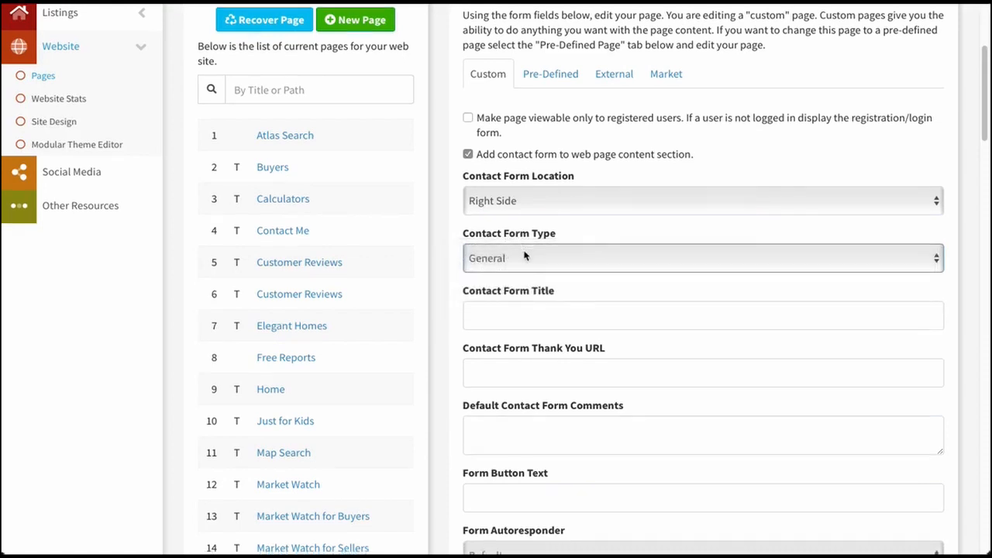
- Set the contact form title to "Contact Me!"
{"action": "scroll", "coordinate": [524, 256], "scroll_direction": "down", "scroll_amount": 3}
{"action": "left_click", "coordinate": [493, 178]}
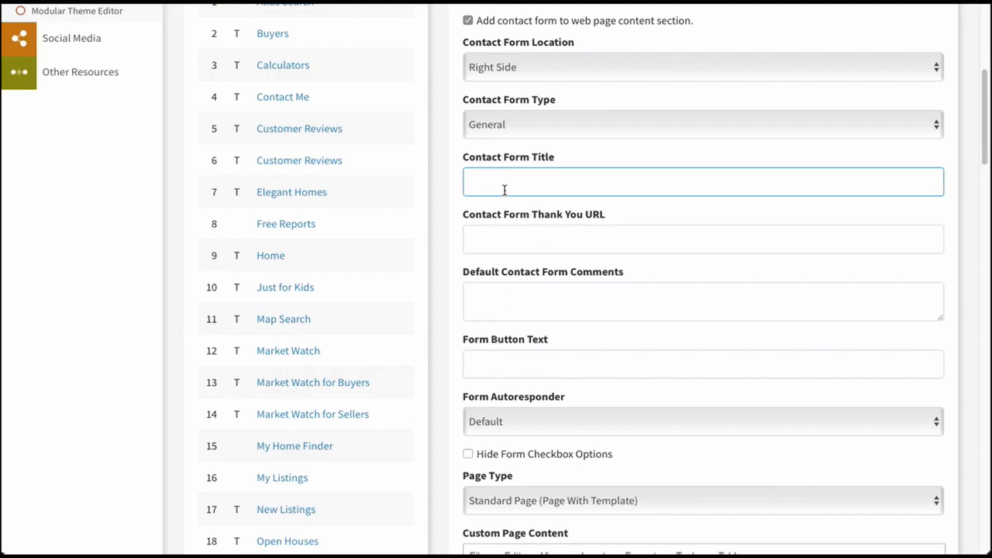
{"action": "type", "text": "Contact Me!"}
- Inspect the contact form's thank-you URL field alongside the list of current pages
{"action": "left_click", "coordinate": [476, 238]}
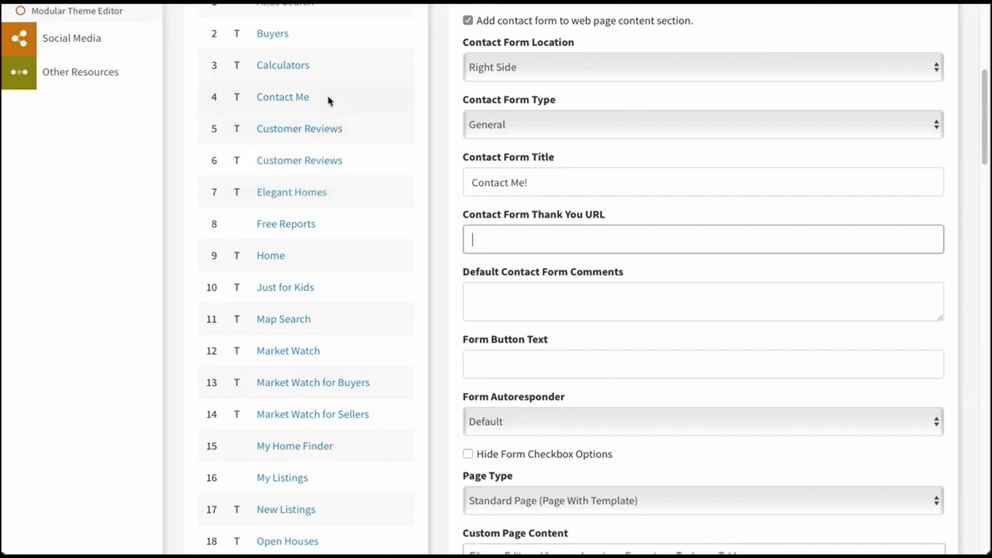
{"action": "scroll", "coordinate": [383, 173], "scroll_direction": "up", "scroll_amount": 5}
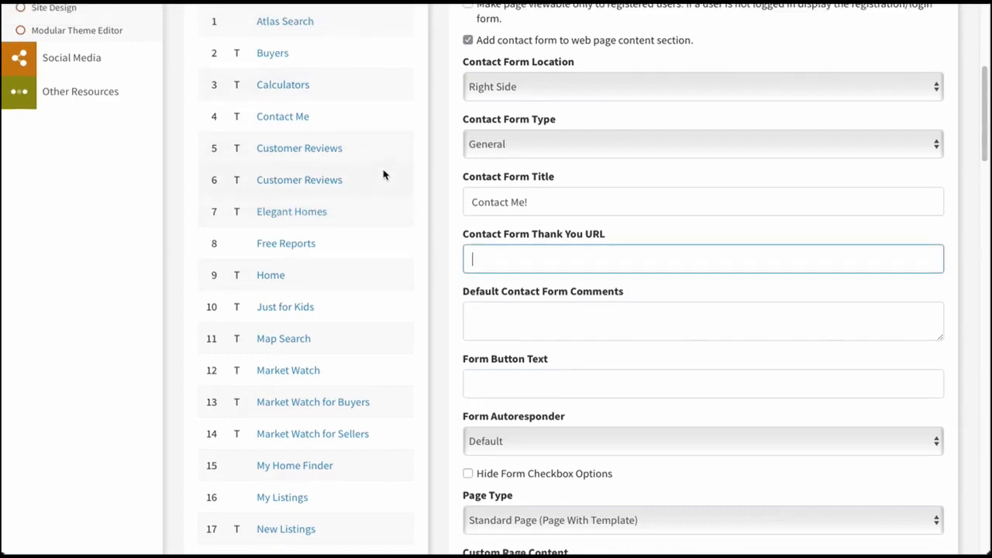
{"action": "scroll", "coordinate": [472, 235], "scroll_direction": "down", "scroll_amount": 4}
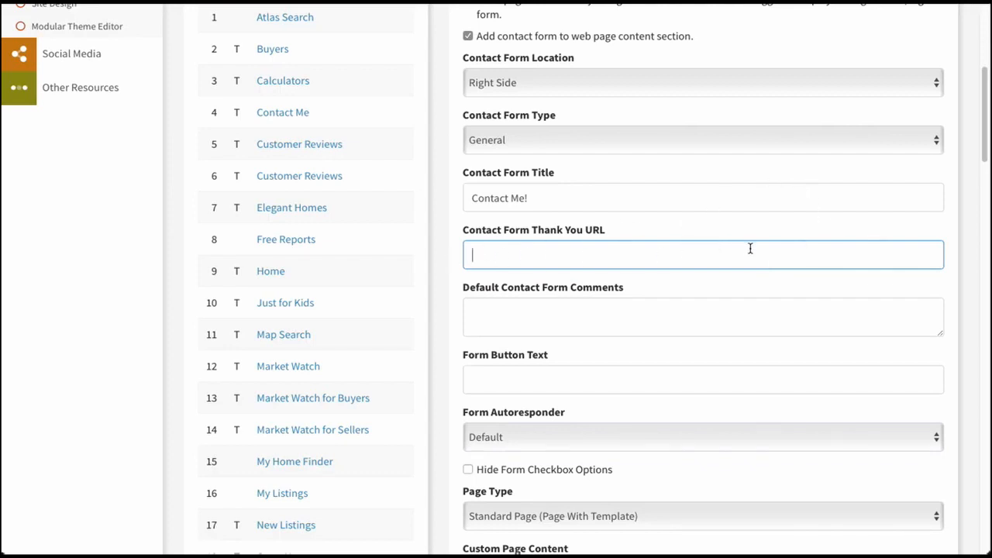
{"action": "scroll", "coordinate": [454, 291], "scroll_direction": "up", "scroll_amount": 3}
{"action": "scroll", "coordinate": [459, 295], "scroll_direction": "down", "scroll_amount": 1}
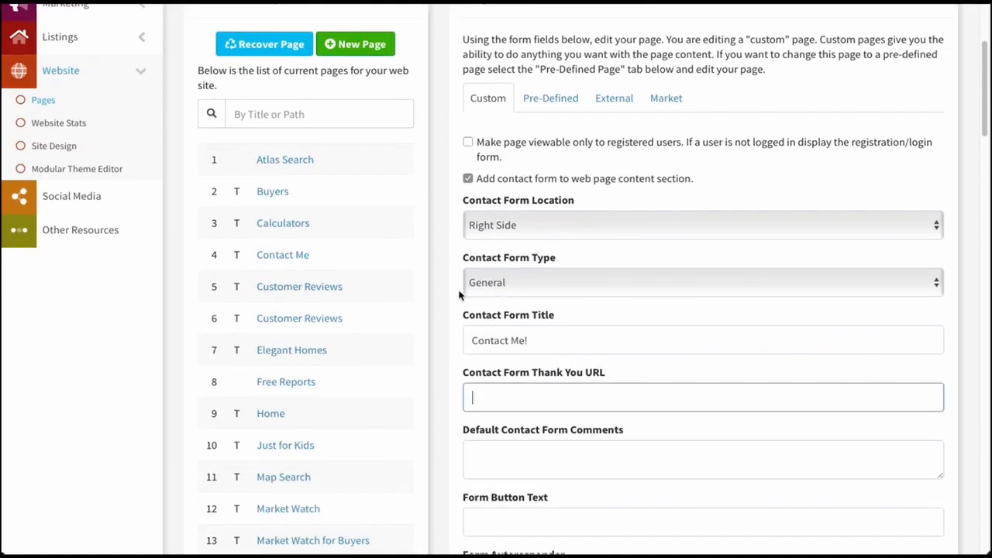
{"action": "scroll", "coordinate": [439, 421], "scroll_direction": "down", "scroll_amount": 3}
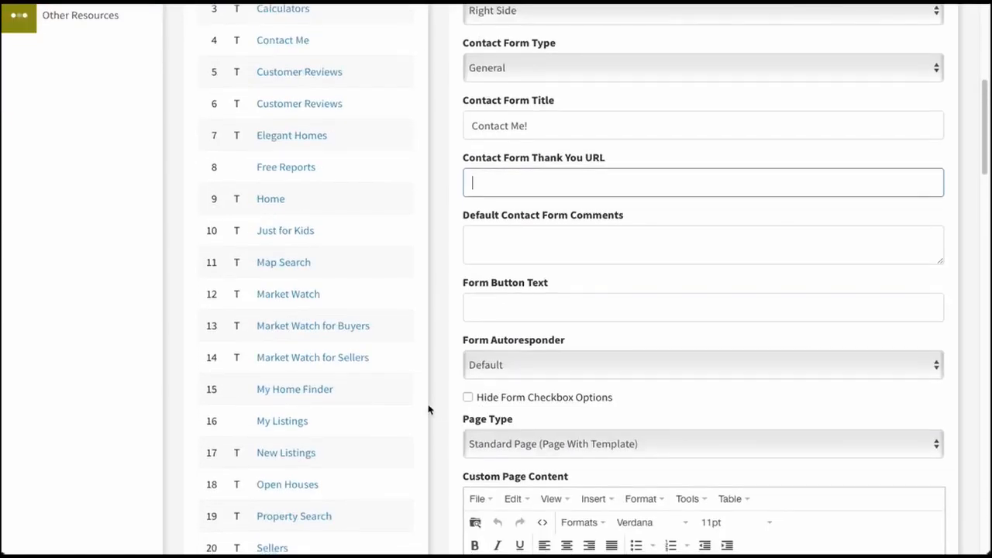
- Set the default contact form comments to "Enter your comments here."
{"action": "scroll", "coordinate": [429, 409], "scroll_direction": "down", "scroll_amount": 1}
{"action": "left_click", "coordinate": [505, 164]}
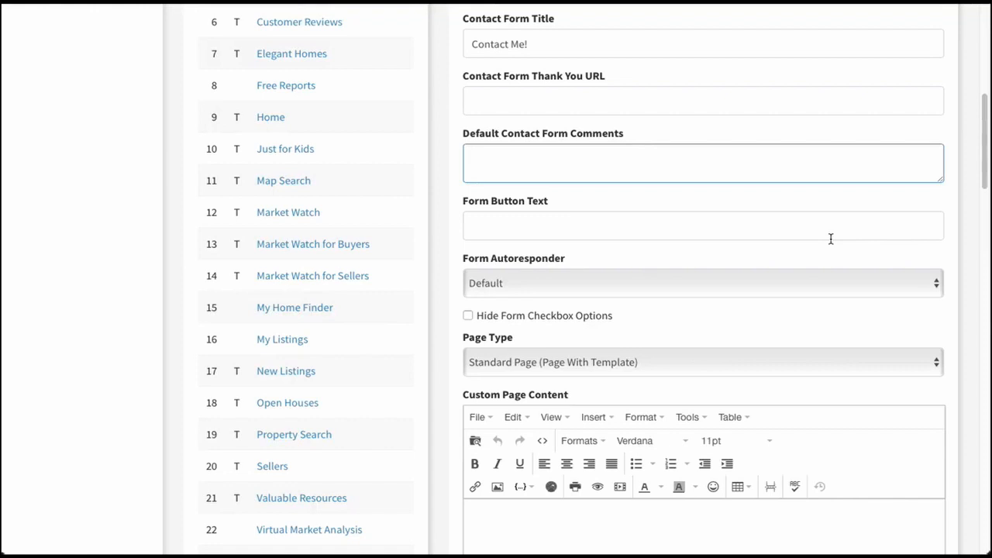
{"action": "type", "text": "Ehter"}
{"action": "key", "text": "BackSpace"}
{"action": "key", "text": "BackSpace"}
{"action": "key", "text": "BackSpace"}
{"action": "key", "text": "BackSpace"}
{"action": "type", "text": "nter your comments here."}
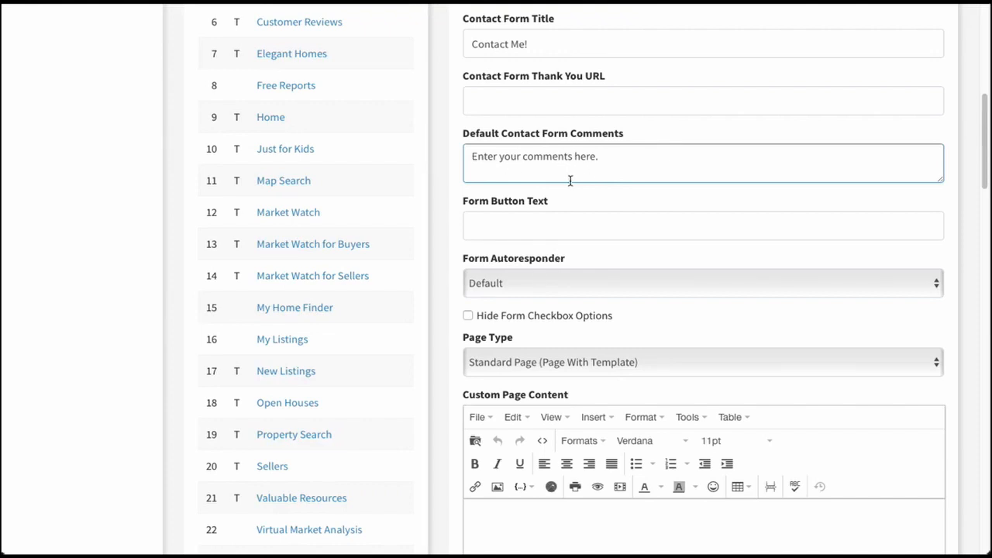
- Set the form button text to "Contact" and keep the form autoresponder on Default
{"action": "left_click", "coordinate": [491, 224]}
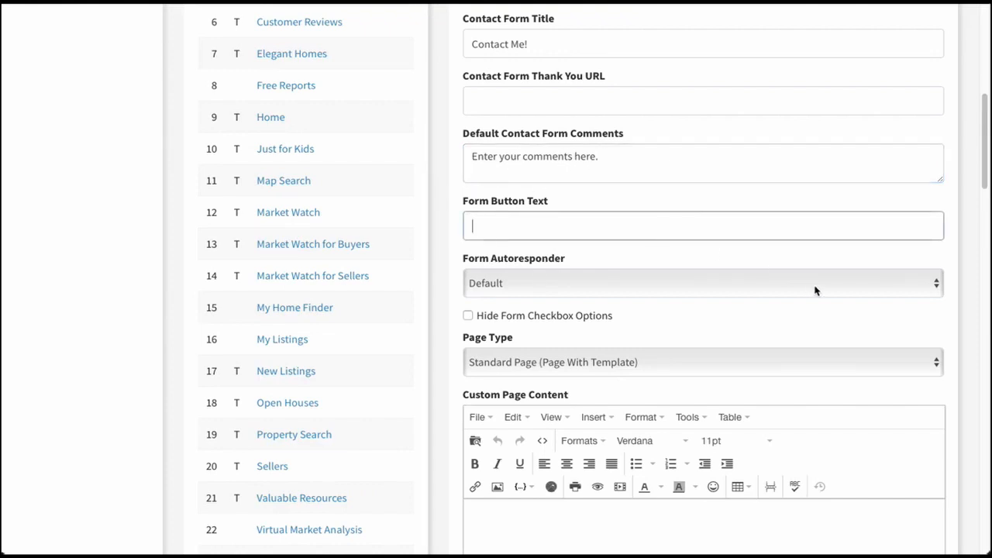
{"action": "type", "text": "Contact"}
{"action": "scroll", "coordinate": [450, 263], "scroll_direction": "down", "scroll_amount": 2}
{"action": "left_click", "coordinate": [528, 193]}
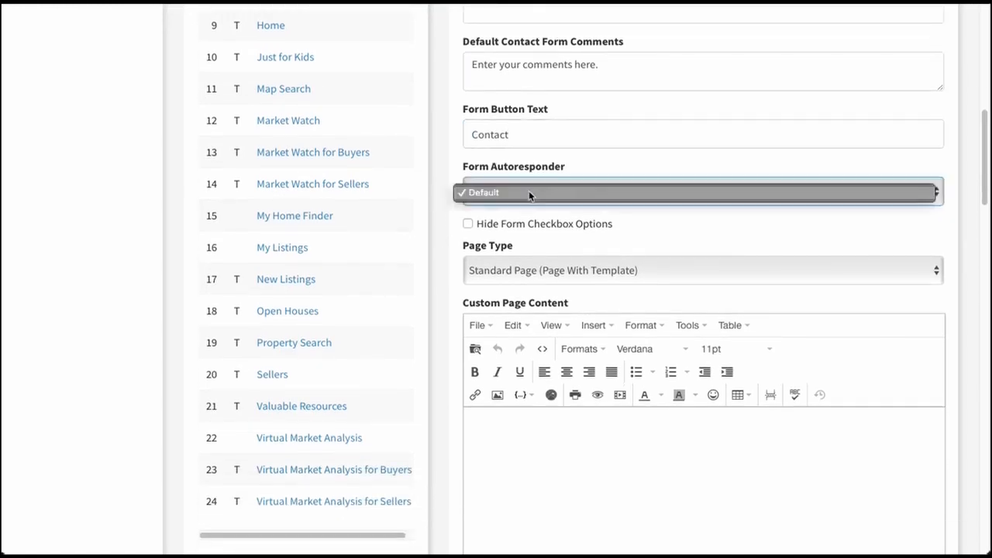
{"action": "left_click", "coordinate": [530, 191]}
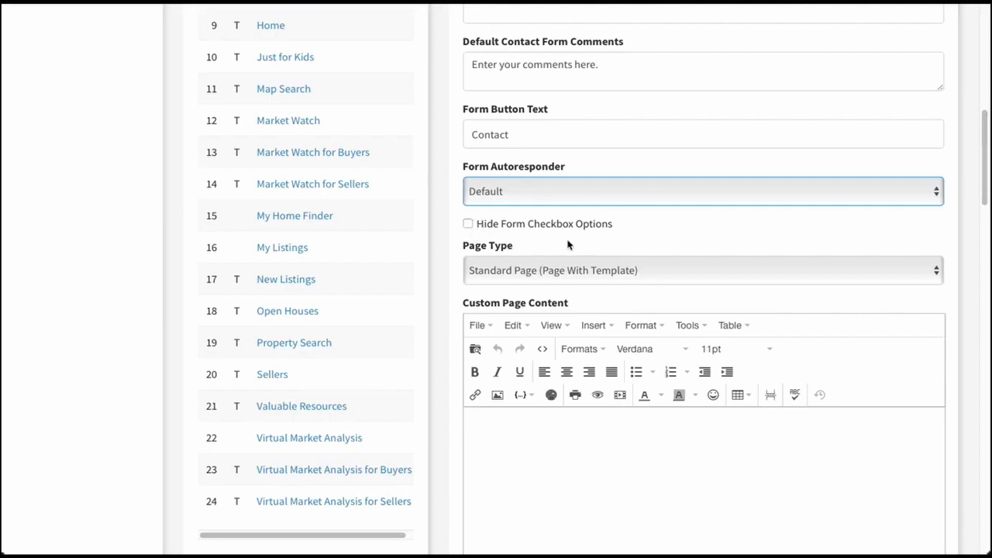
- Try the page type Standard Page With No Navigation and compare it with the live website's navigation
{"action": "scroll", "coordinate": [566, 246], "scroll_direction": "down", "scroll_amount": 3}
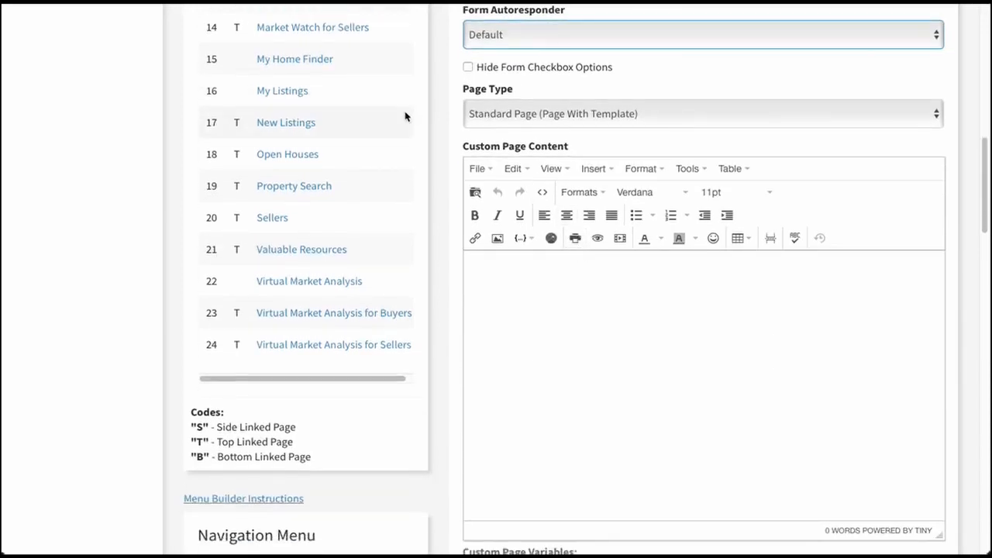
{"action": "left_click", "coordinate": [507, 106]}
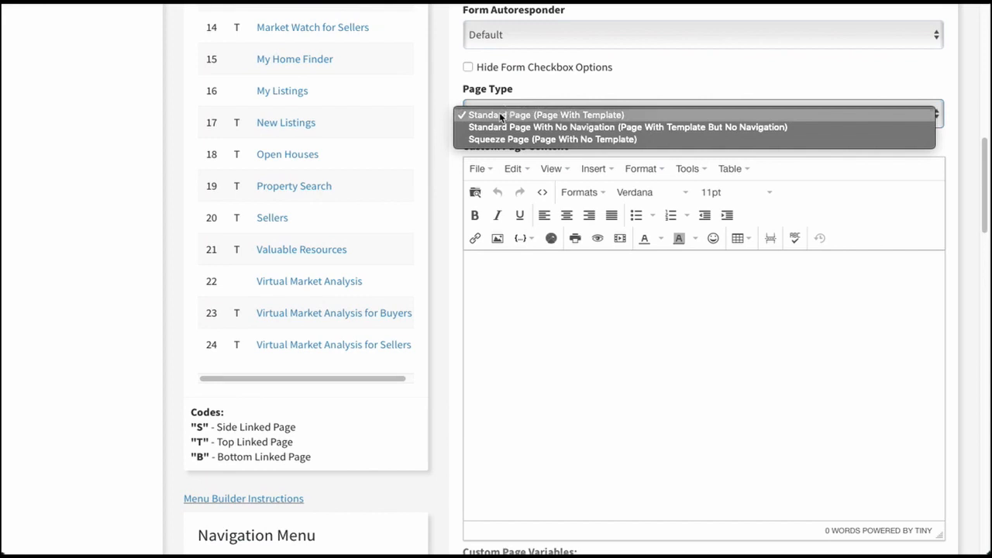
{"action": "left_click", "coordinate": [505, 115]}
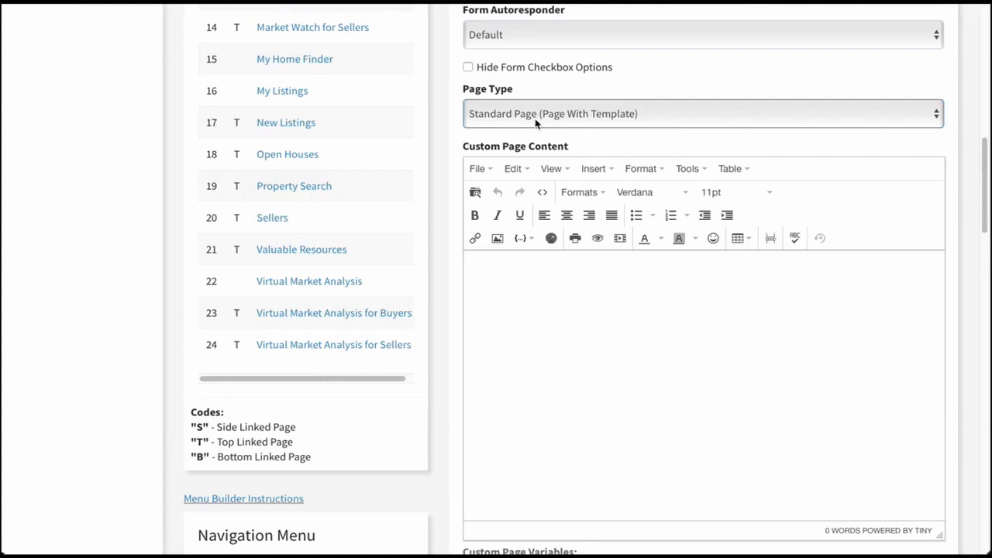
{"action": "left_click", "coordinate": [533, 117]}
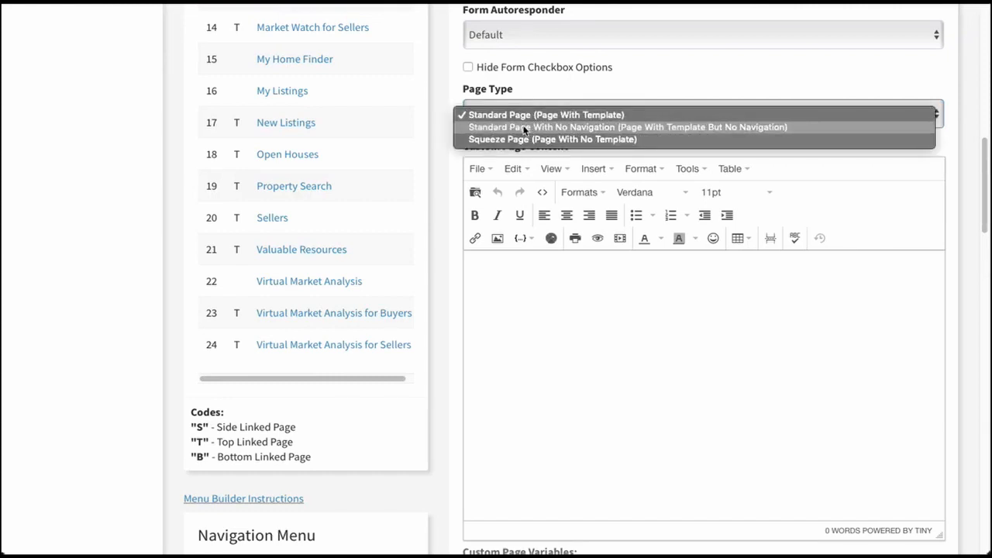
{"action": "left_click", "coordinate": [531, 128]}
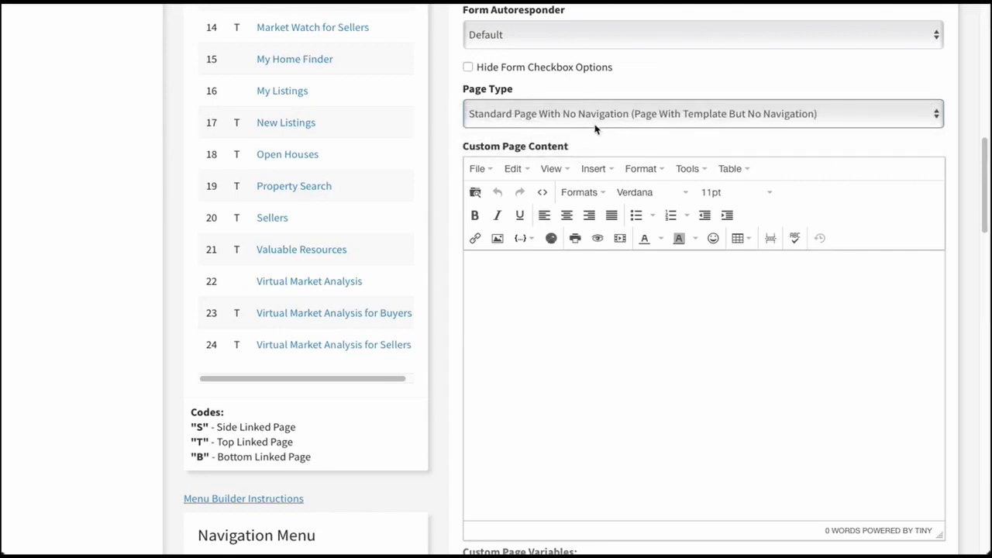
{"action": "left_click", "coordinate": [648, 3]}
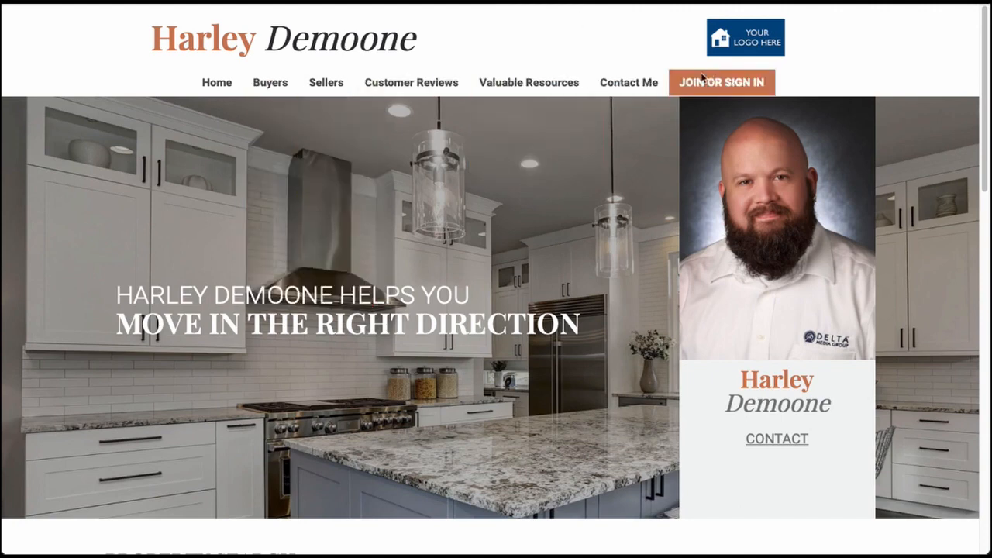
{"action": "left_click", "coordinate": [279, 2]}
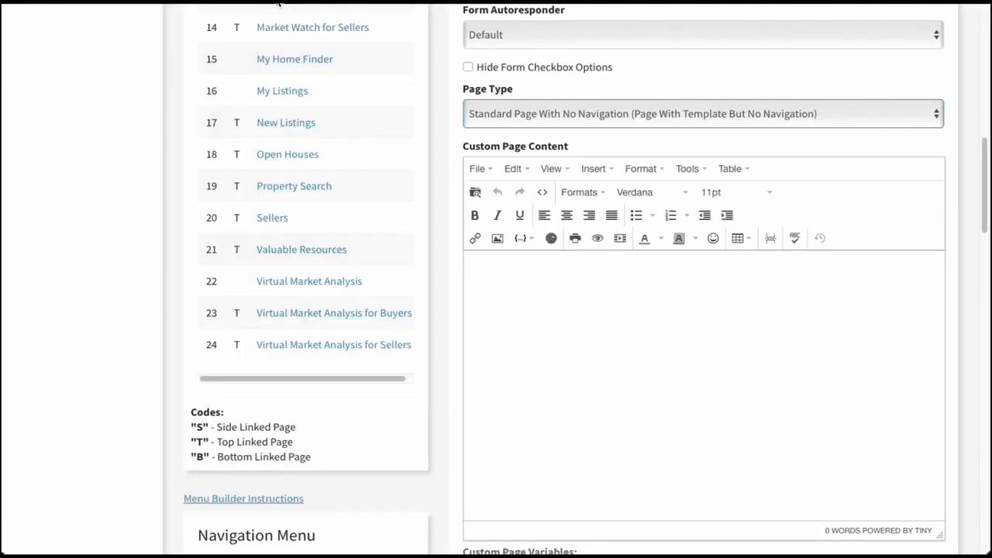
- Try the page type Squeeze Page (Page With No Template) and compare it with the live website's template
{"action": "left_click", "coordinate": [569, 118]}
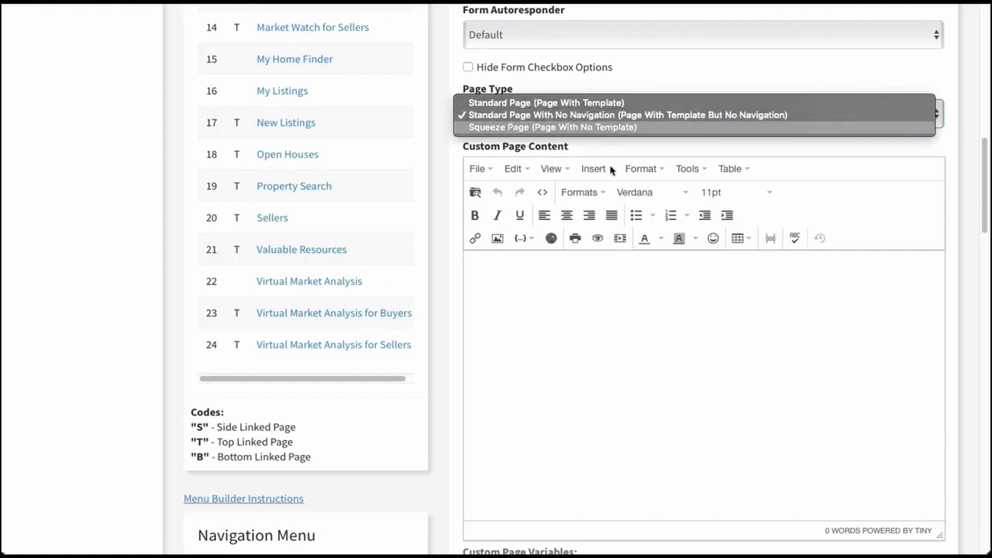
{"action": "left_click", "coordinate": [575, 128]}
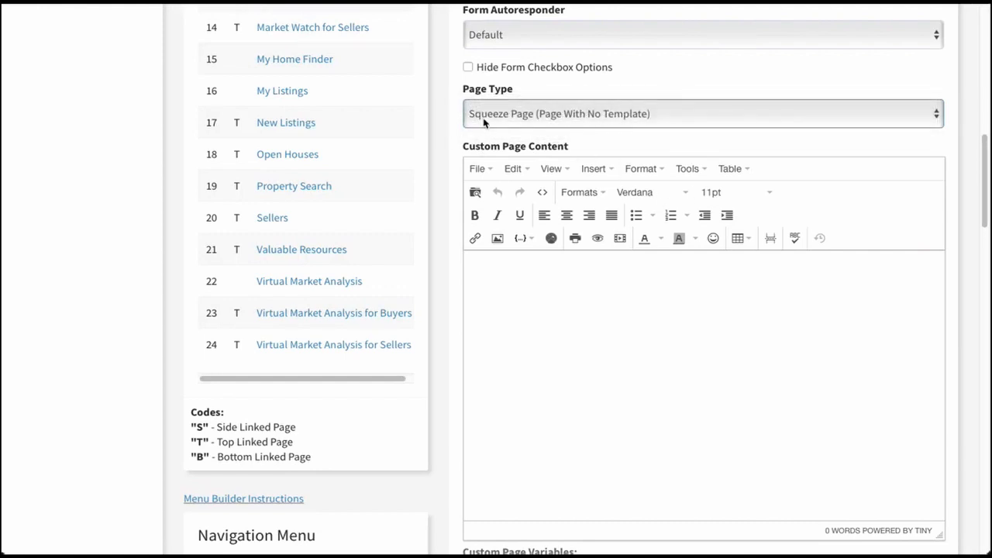
{"action": "left_click", "coordinate": [542, 3]}
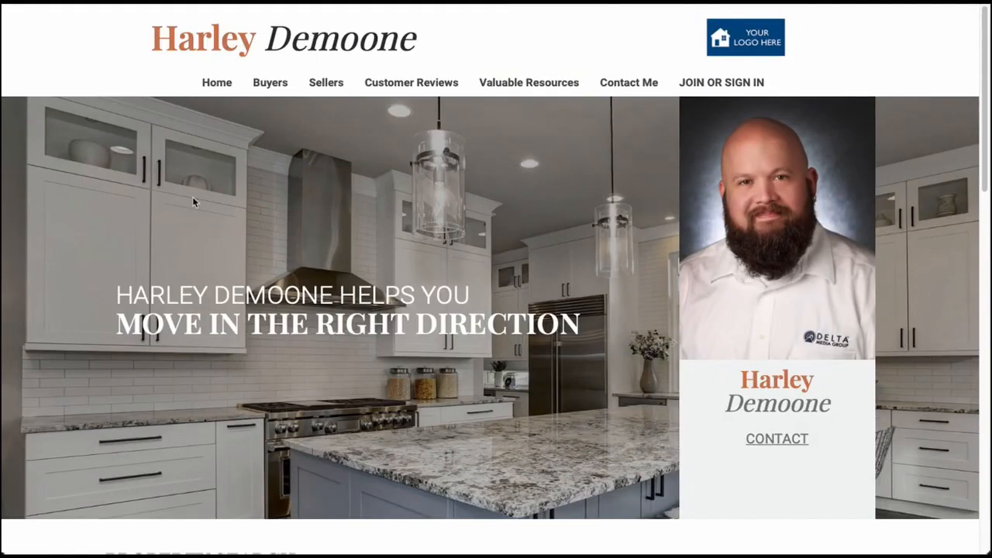
{"action": "left_click", "coordinate": [326, 4]}
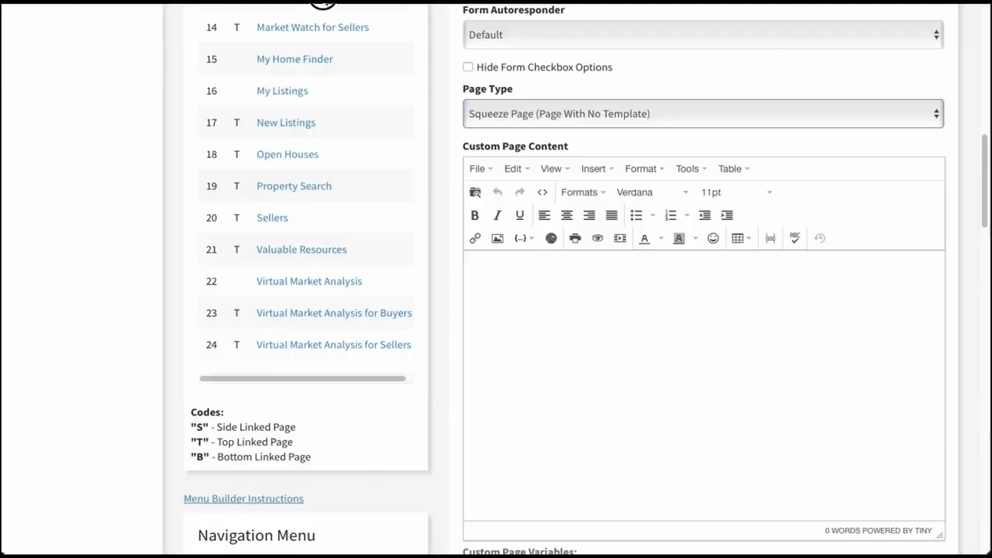
{"action": "left_click", "coordinate": [631, 338]}
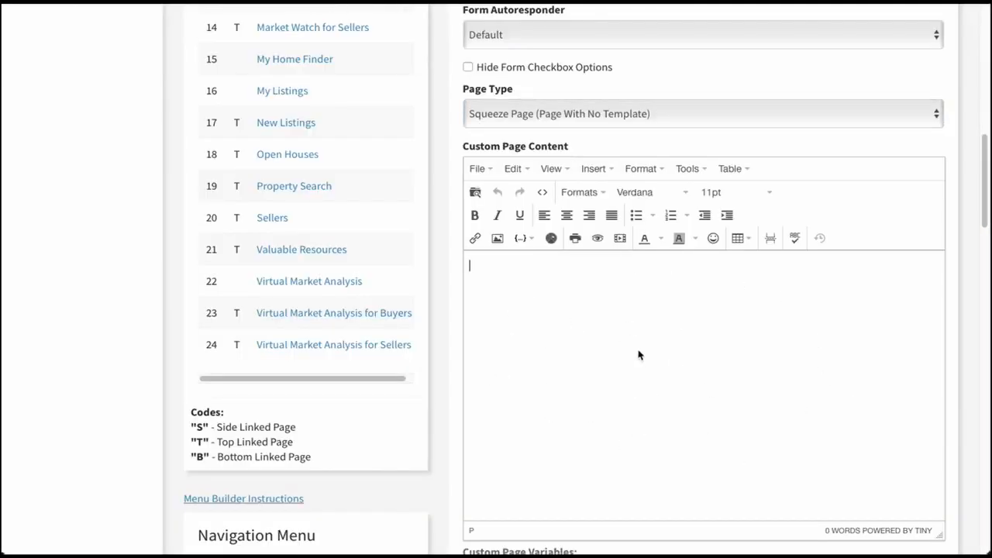
- Set the page type to Standard Page (Page With Template) and enter "This is some page content." as the custom page content
{"action": "left_click", "coordinate": [550, 116]}
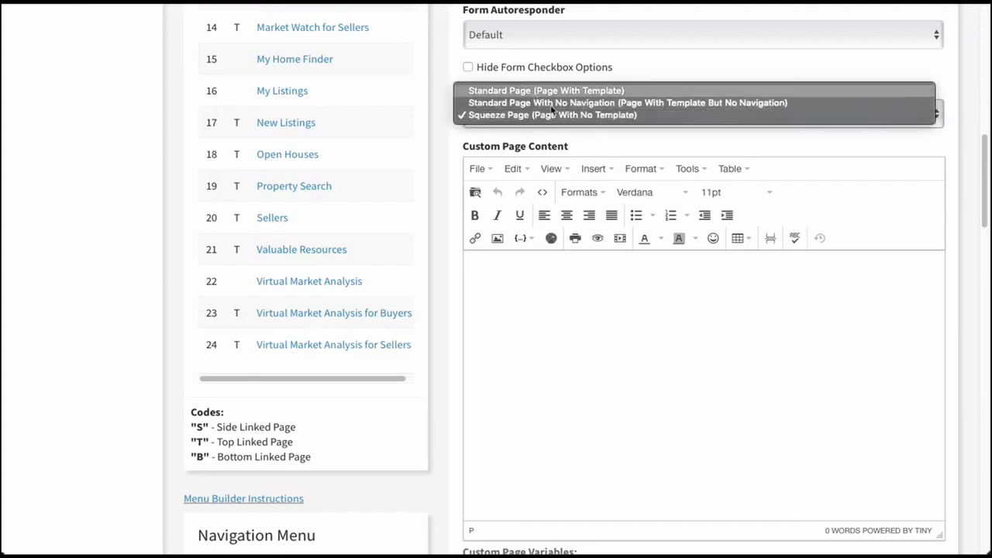
{"action": "left_click", "coordinate": [547, 91]}
{"action": "scroll", "coordinate": [551, 271], "scroll_direction": "down", "scroll_amount": 1}
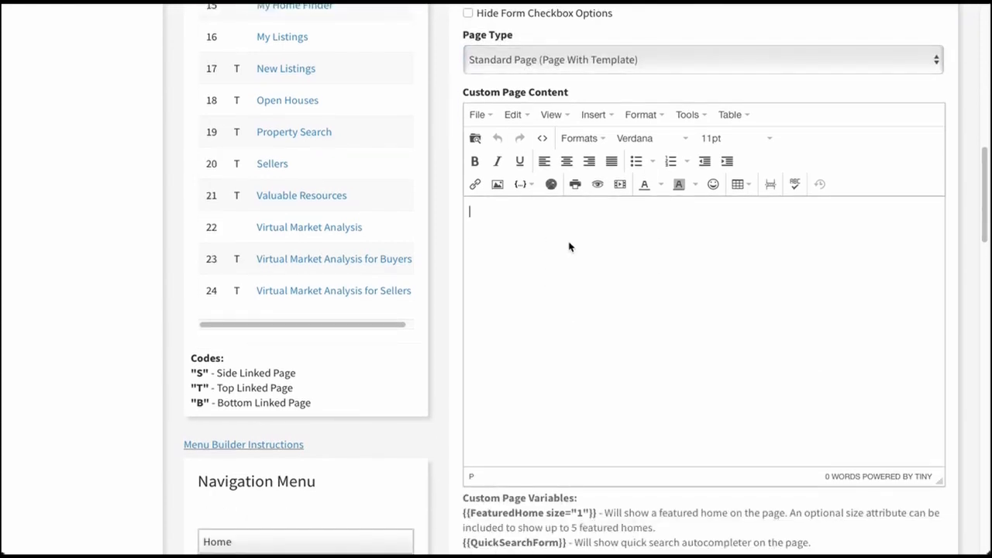
{"action": "left_click", "coordinate": [569, 247]}
{"action": "type", "text": "This is some pag"}
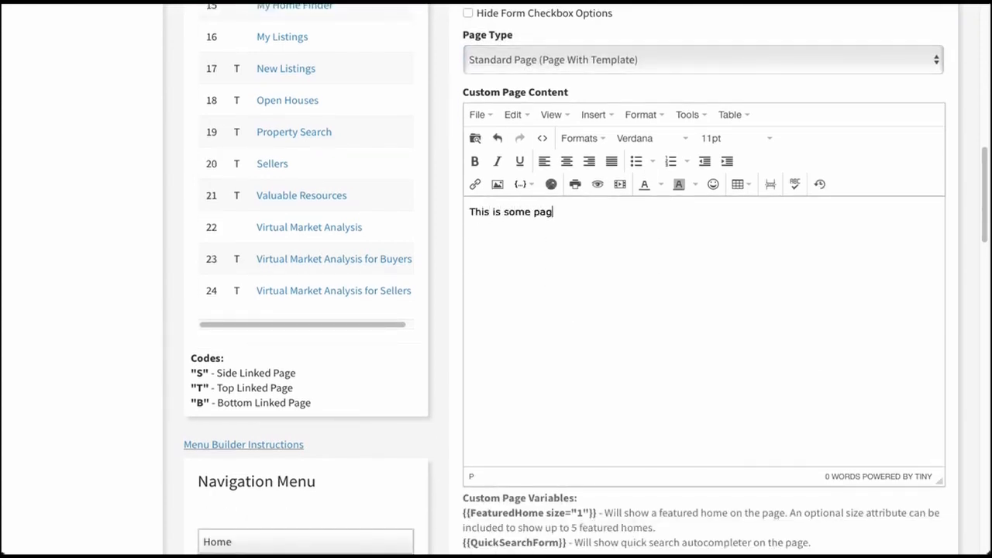
{"action": "type", "text": "e content."}
- Review the insertable page variables and the Search Results - Advanced options, and add the paragraph "Please fill out my form." to the page content
{"action": "left_click", "coordinate": [527, 187]}
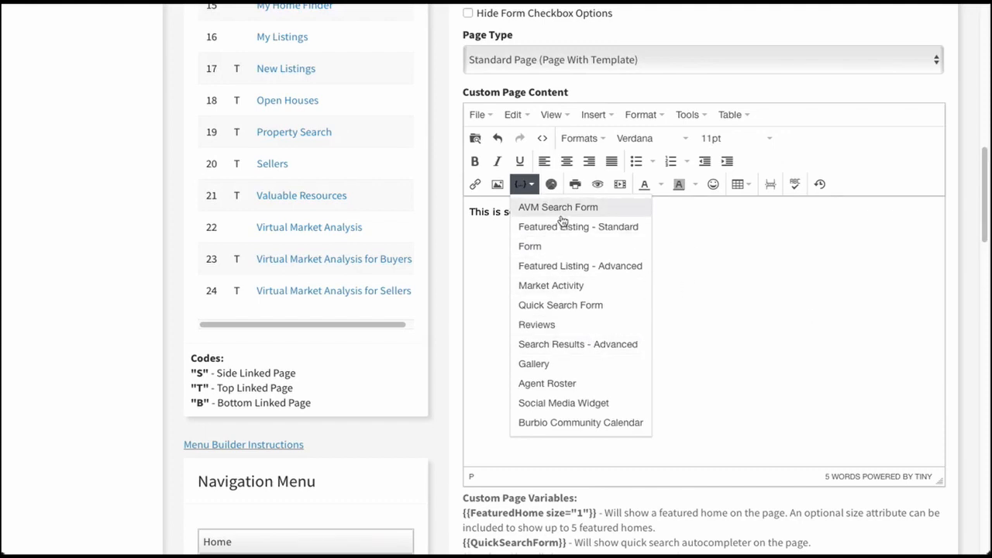
{"action": "left_click", "coordinate": [693, 260]}
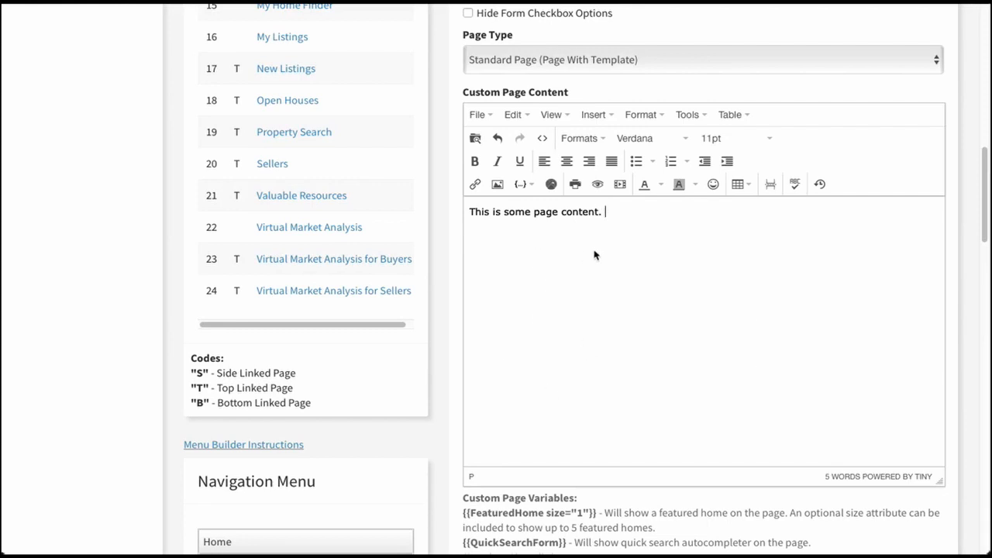
{"action": "key", "text": "Return"}
{"action": "left_click", "coordinate": [524, 185]}
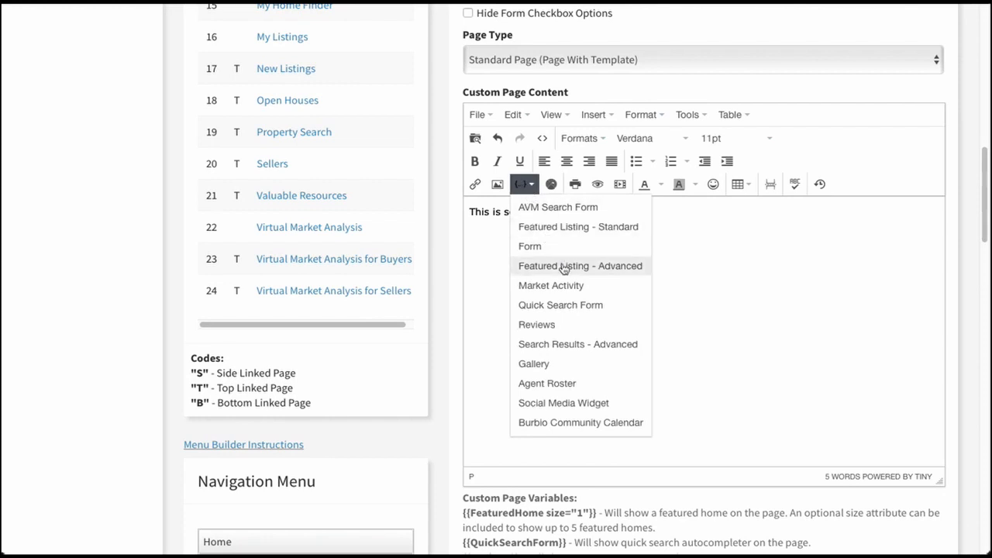
{"action": "left_click", "coordinate": [556, 346]}
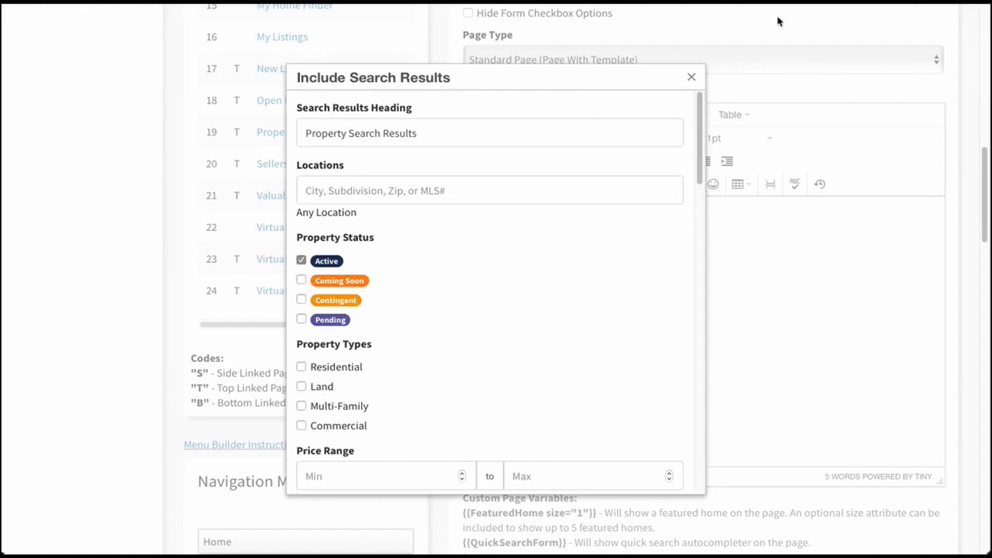
{"action": "left_click", "coordinate": [690, 77]}
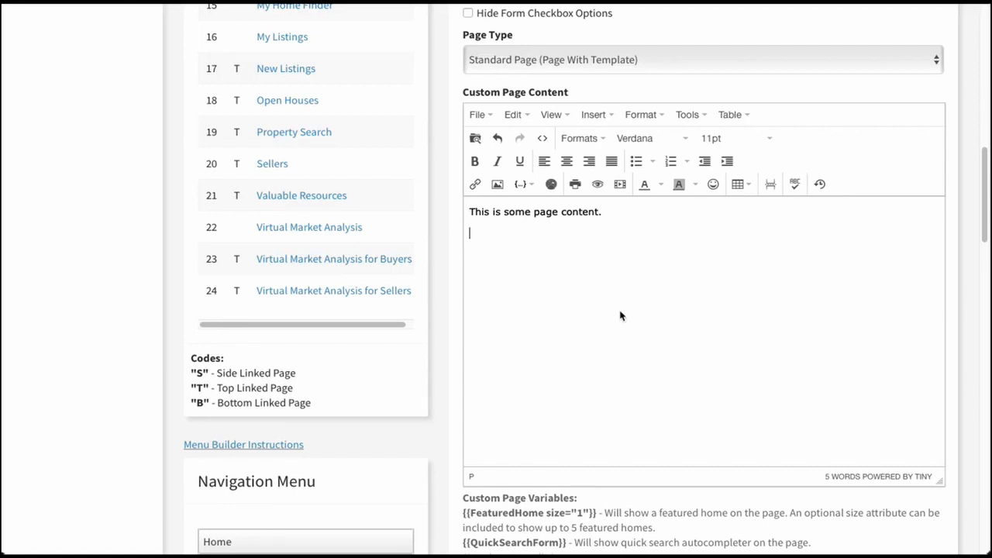
{"action": "type", "text": "Please fill out my form."}
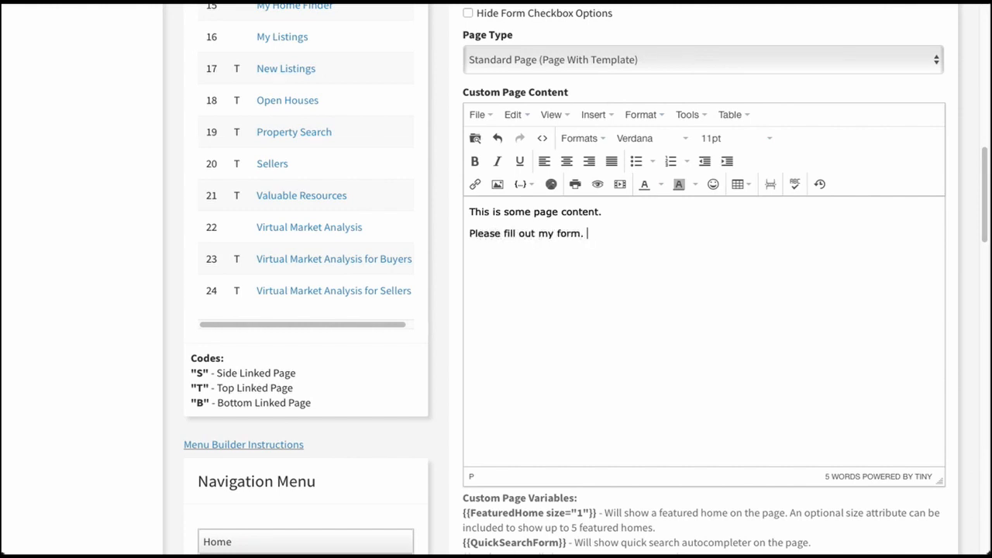
- Examine the custom page variables and the Data At End Of Page options, leaving None selected
{"action": "scroll", "coordinate": [436, 330], "scroll_direction": "down", "scroll_amount": 5}
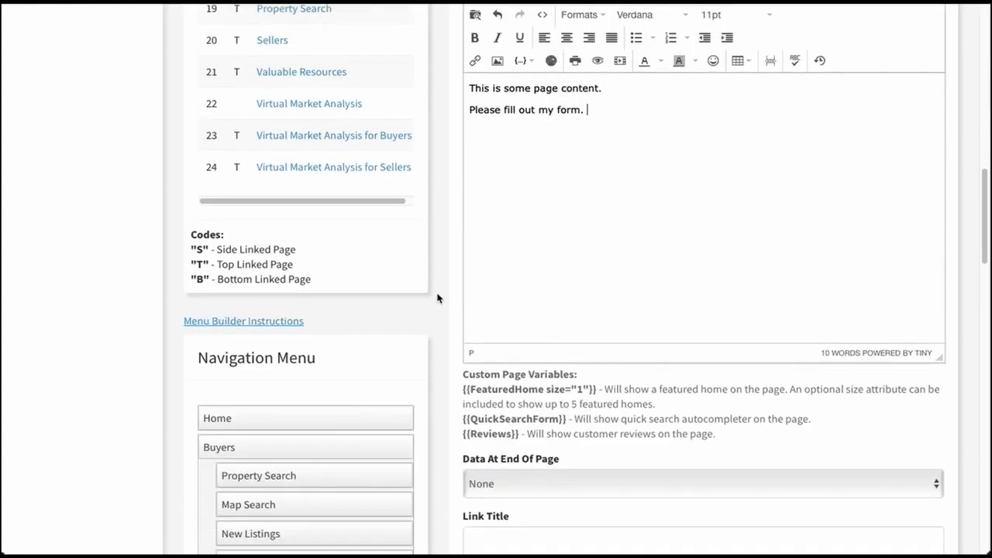
{"action": "scroll", "coordinate": [438, 300], "scroll_direction": "down", "scroll_amount": 2}
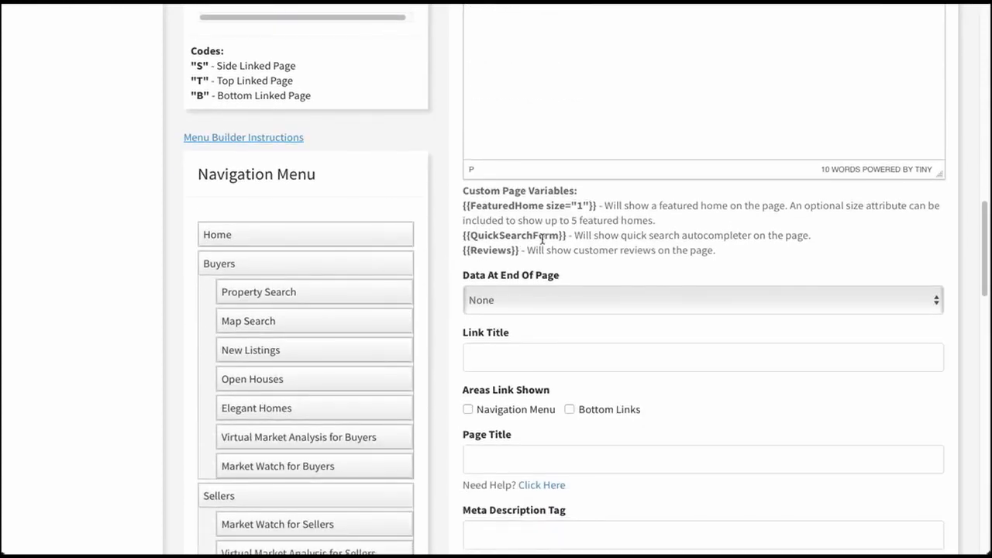
{"action": "scroll", "coordinate": [445, 250], "scroll_direction": "down", "scroll_amount": 2}
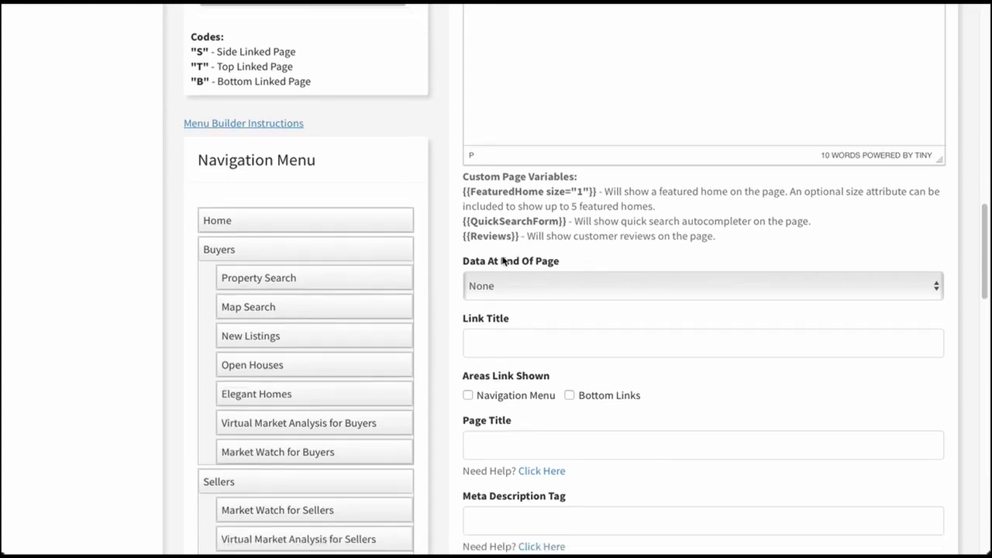
{"action": "scroll", "coordinate": [457, 242], "scroll_direction": "down", "scroll_amount": 1}
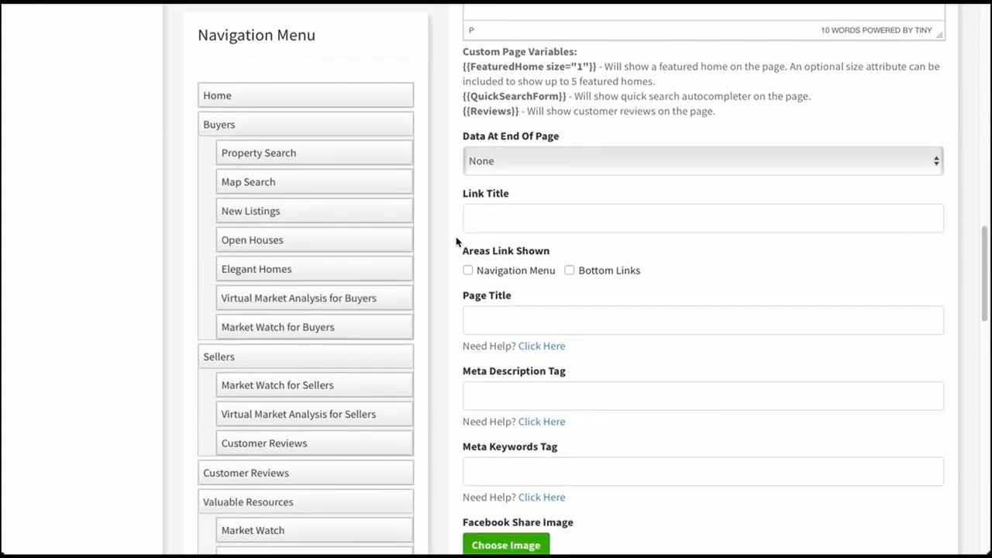
{"action": "left_click", "coordinate": [515, 164]}
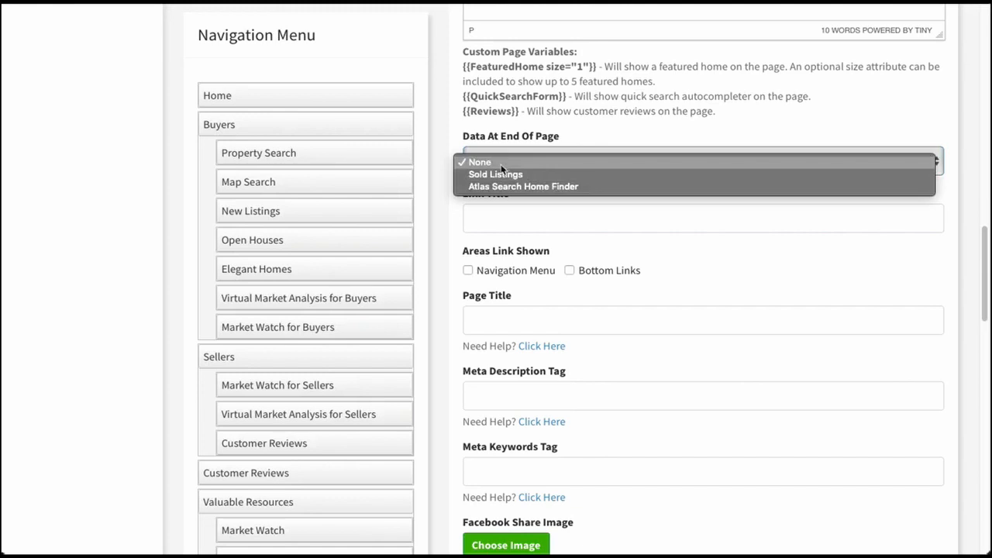
{"action": "left_click", "coordinate": [501, 163]}
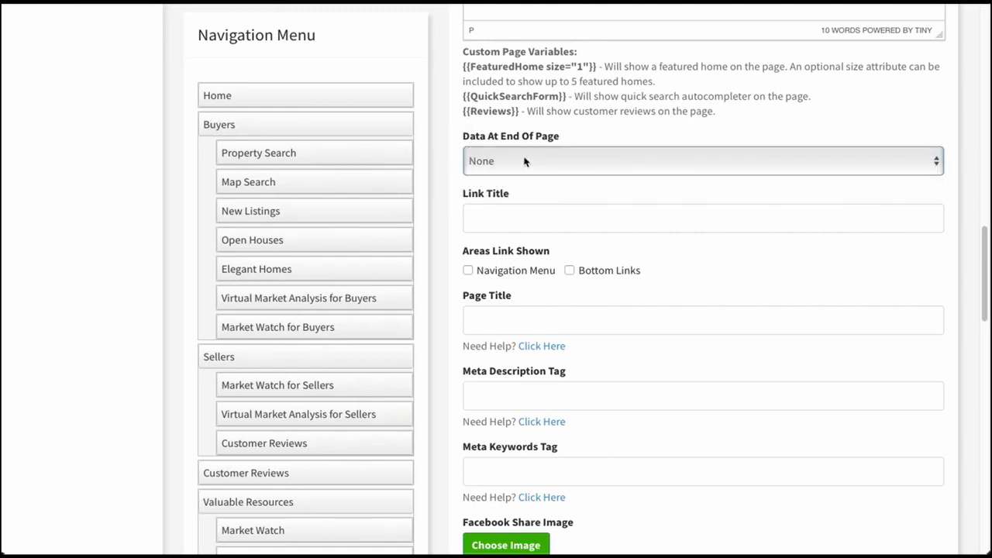
{"action": "left_click", "coordinate": [494, 166]}
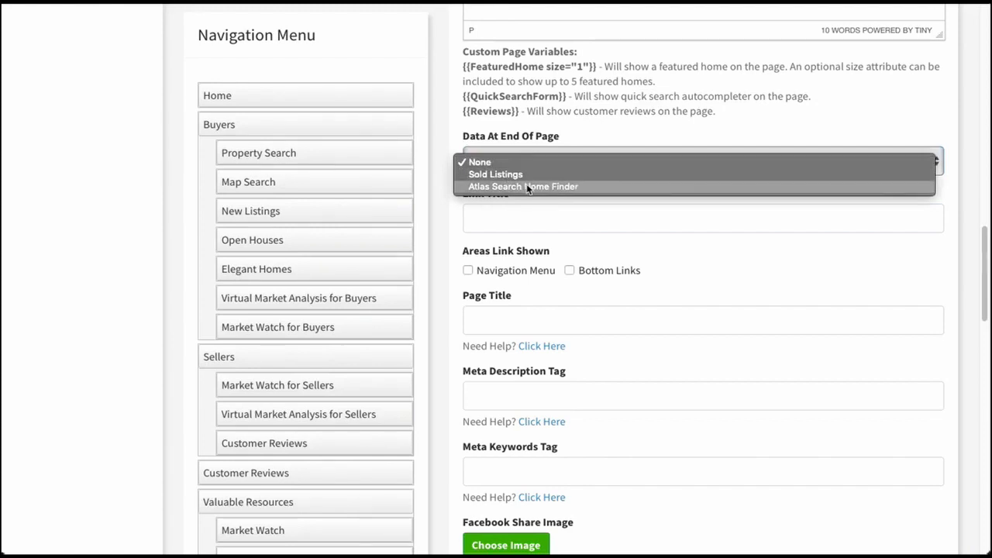
{"action": "left_click", "coordinate": [454, 143]}
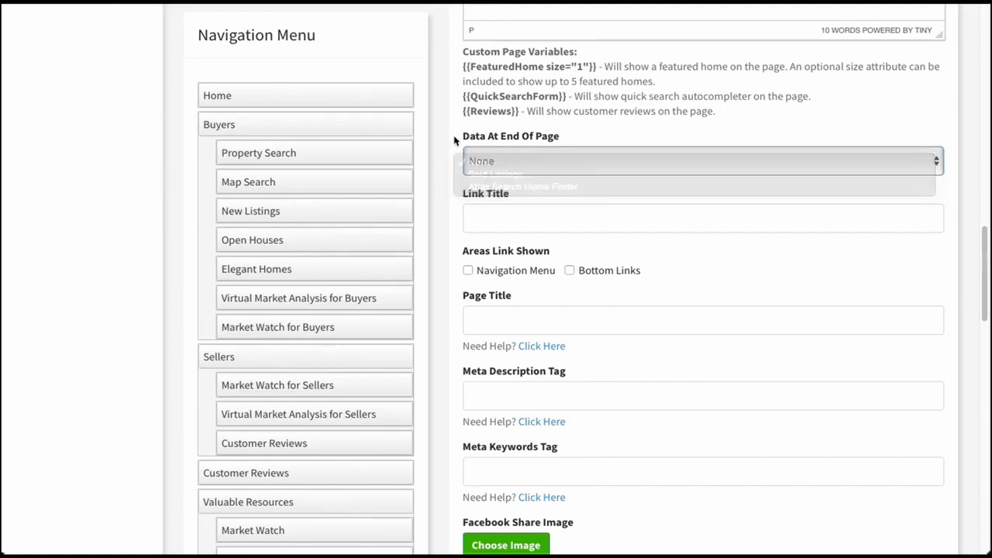
- Set the link title to "My Custom Page" and enable showing the link in the Navigation Menu
{"action": "scroll", "coordinate": [504, 157], "scroll_direction": "down", "scroll_amount": 2}
{"action": "left_click", "coordinate": [499, 140]}
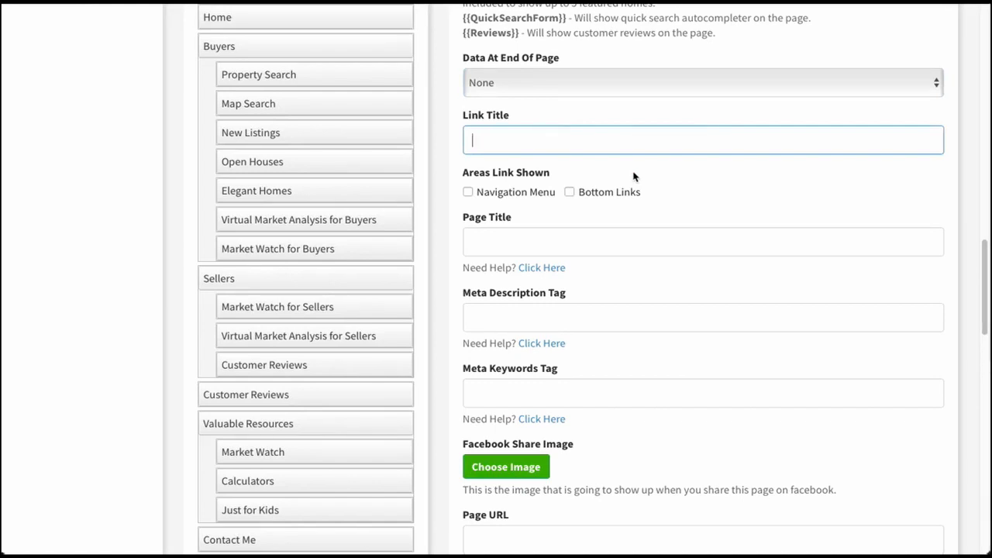
{"action": "type", "text": "My Custom Page"}
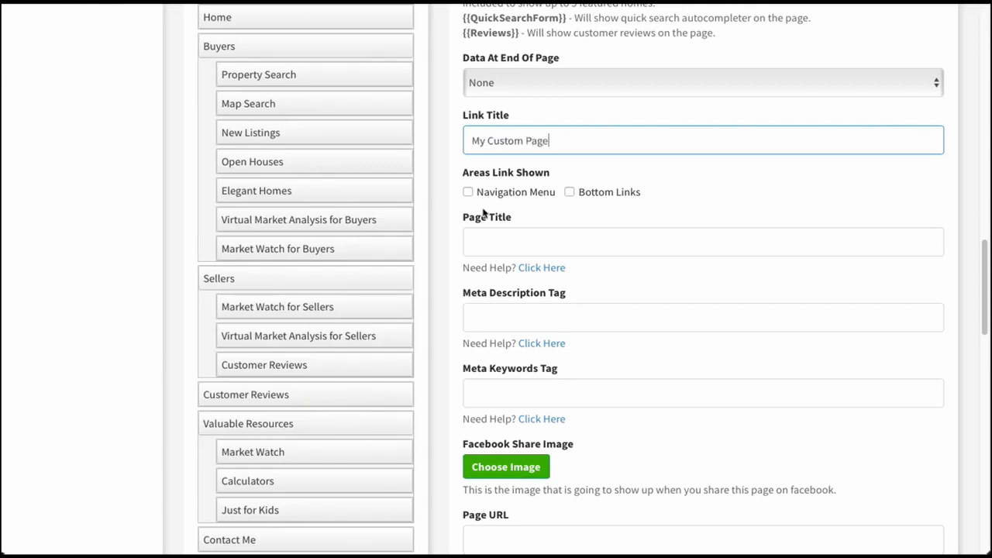
{"action": "left_click", "coordinate": [468, 192]}
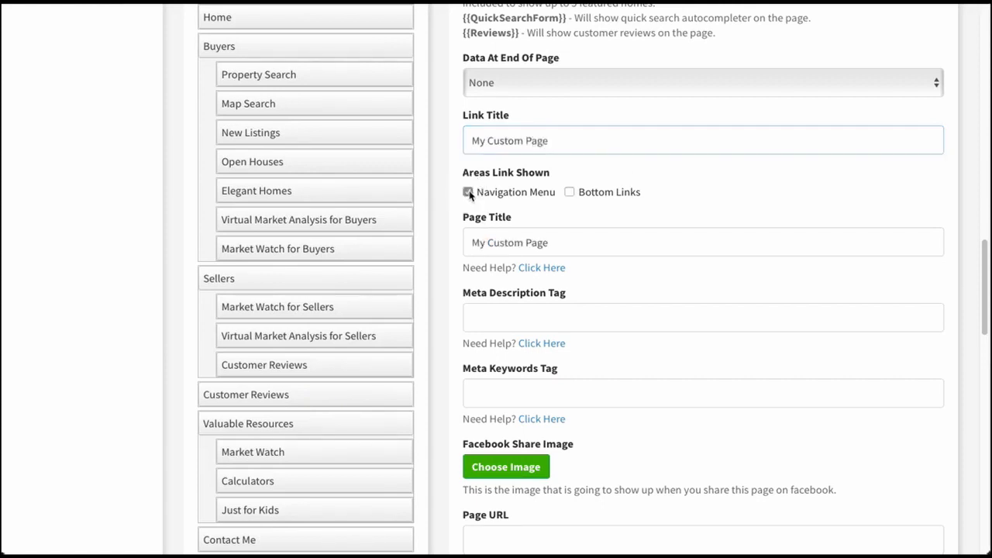
- Enable showing the link in Bottom Links and review the meta description and meta keywords fields, leaving both empty
{"action": "left_click", "coordinate": [570, 192]}
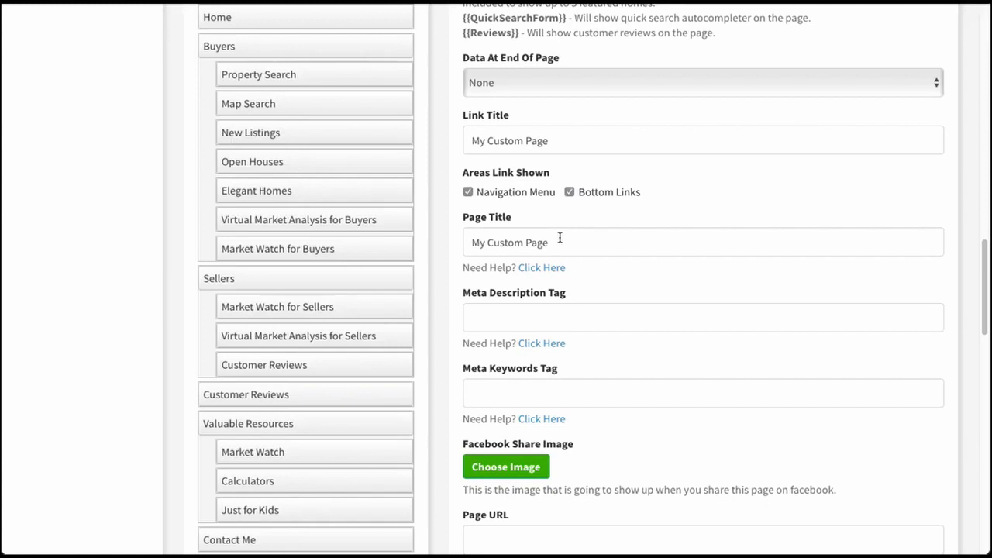
{"action": "scroll", "coordinate": [556, 234], "scroll_direction": "down", "scroll_amount": 3}
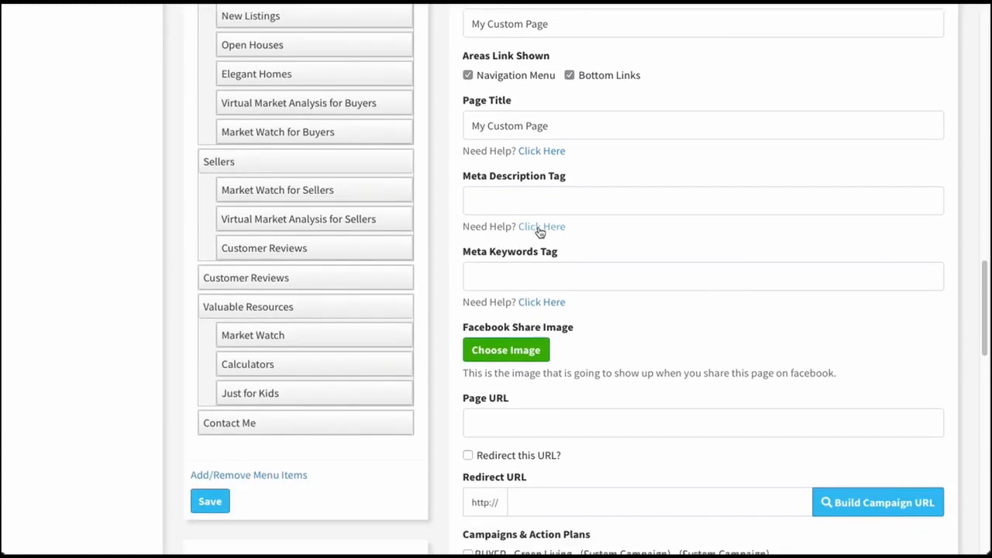
{"action": "left_click", "coordinate": [504, 200]}
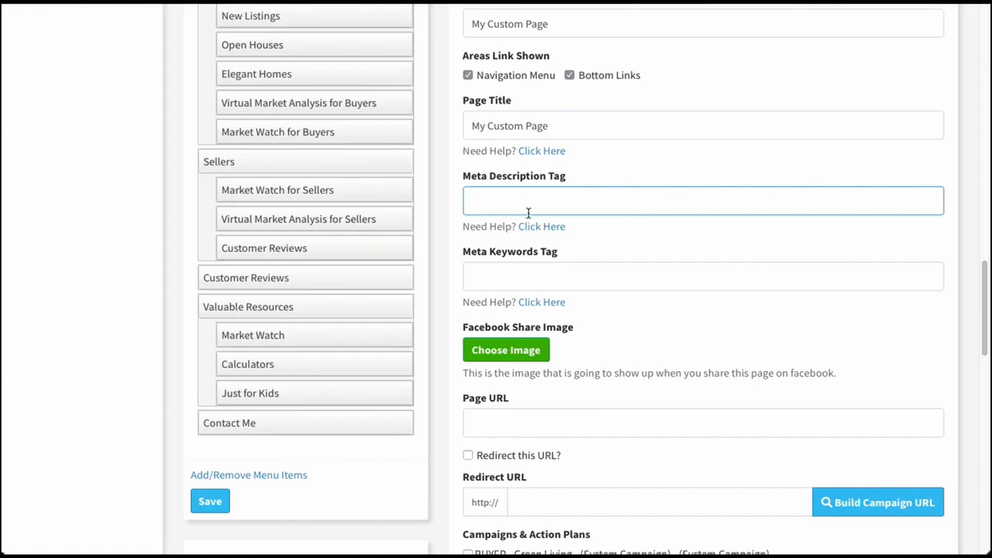
{"action": "left_click", "coordinate": [566, 273]}
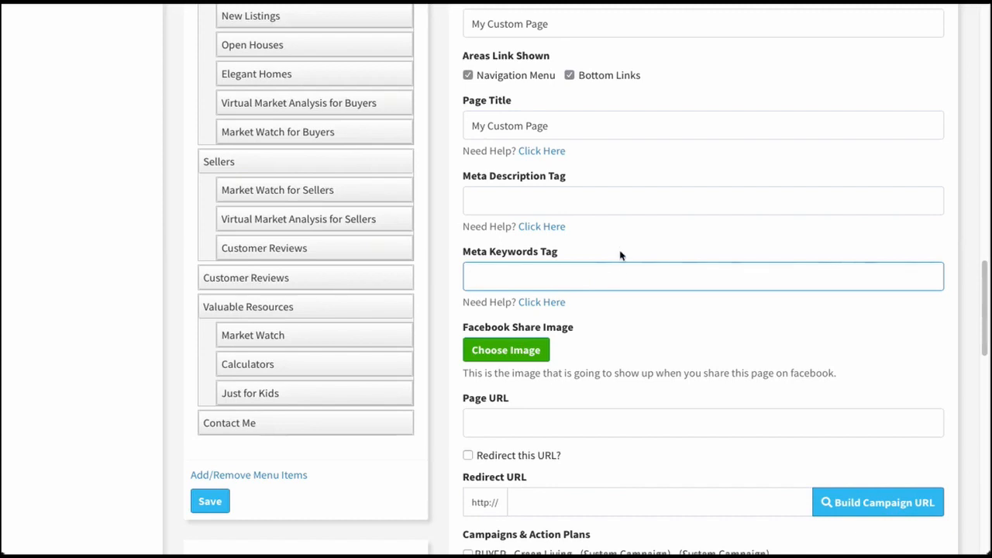
- Set the page URL to "/my-custom-page" and enable redirecting this URL, leaving the redirect address empty
{"action": "scroll", "coordinate": [620, 255], "scroll_direction": "down", "scroll_amount": 2}
{"action": "scroll", "coordinate": [586, 178], "scroll_direction": "down", "scroll_amount": 1}
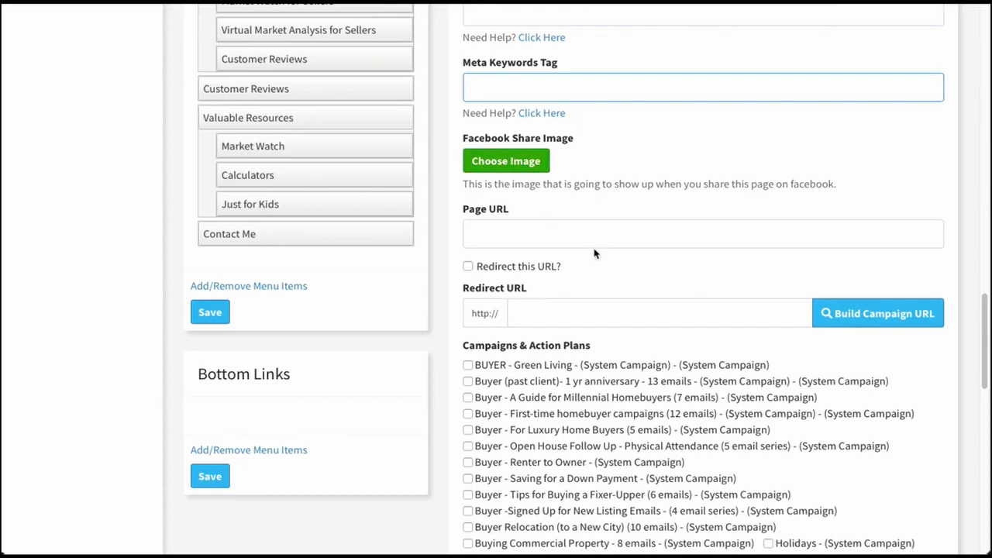
{"action": "left_click", "coordinate": [528, 234]}
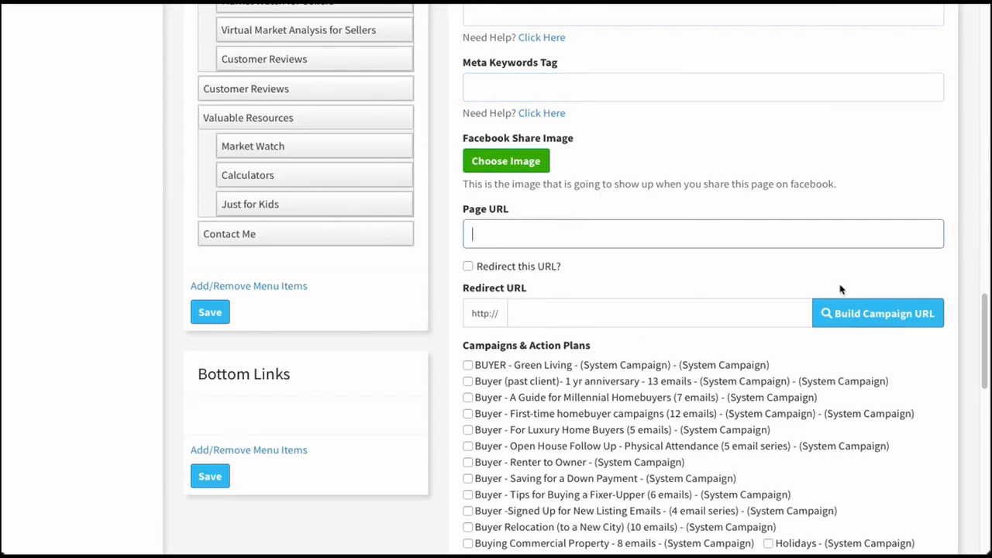
{"action": "type", "text": "/my-cust"}
{"action": "type", "text": "om-page"}
{"action": "left_click", "coordinate": [467, 266]}
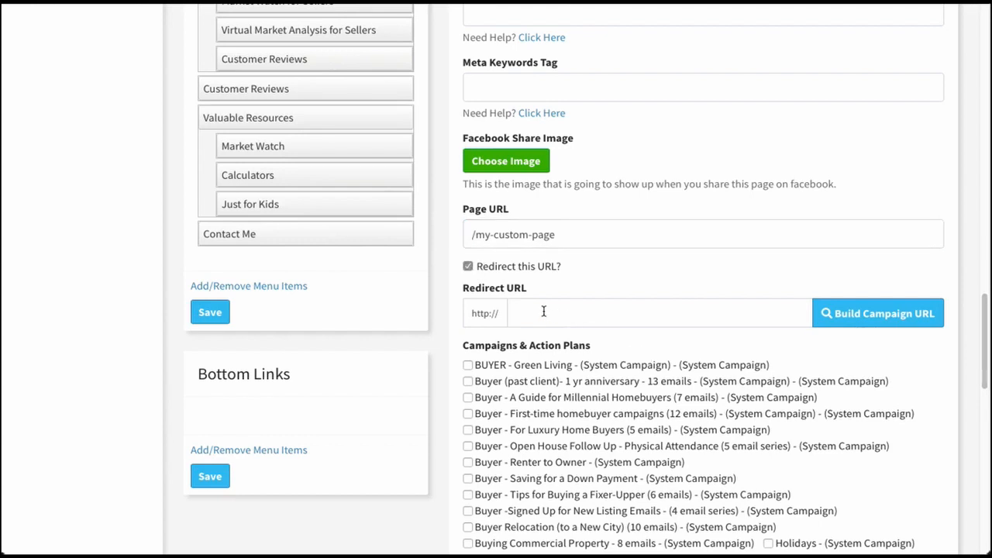
{"action": "left_click", "coordinate": [635, 317]}
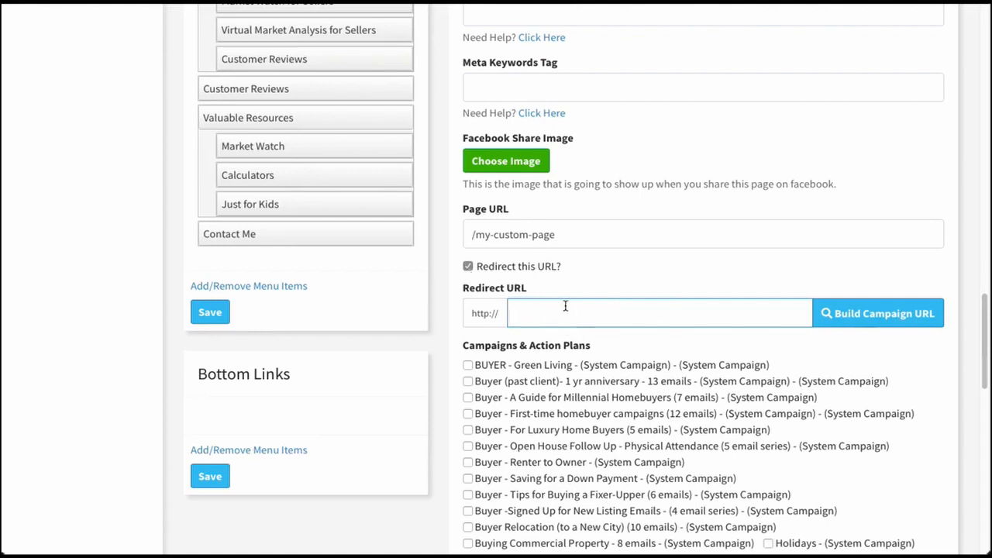
{"action": "mouse_move", "coordinate": [473, 313]}
{"action": "left_mouse_down"}
{"action": "mouse_move", "coordinate": [500, 315]}
{"action": "mouse_move", "coordinate": [490, 323]}
{"action": "left_mouse_up"}
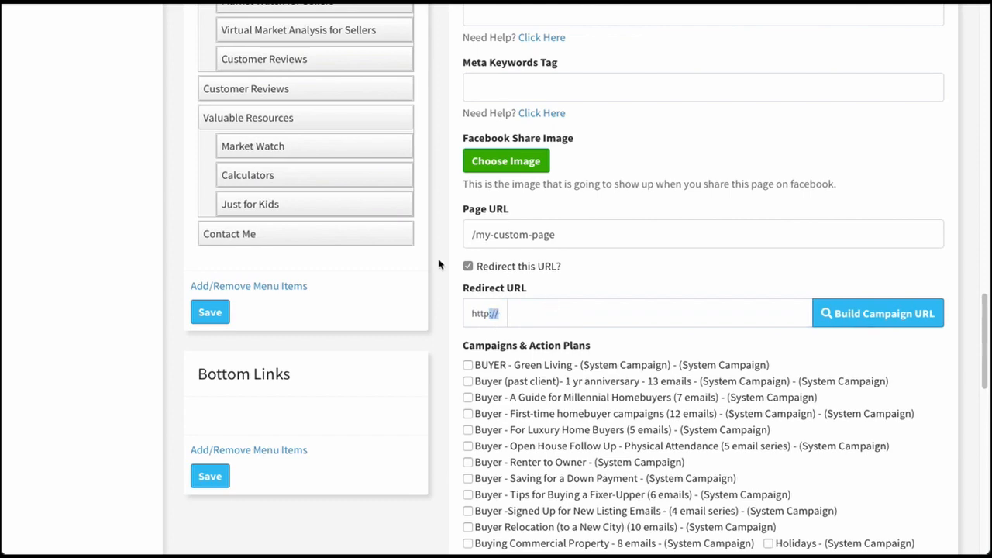
- Review the Campaigns & Action Plans, toggling the Luxury Home Buyers and Open House Follow Up campaigns and leaving both unselected
{"action": "scroll", "coordinate": [625, 230], "scroll_direction": "down", "scroll_amount": 4}
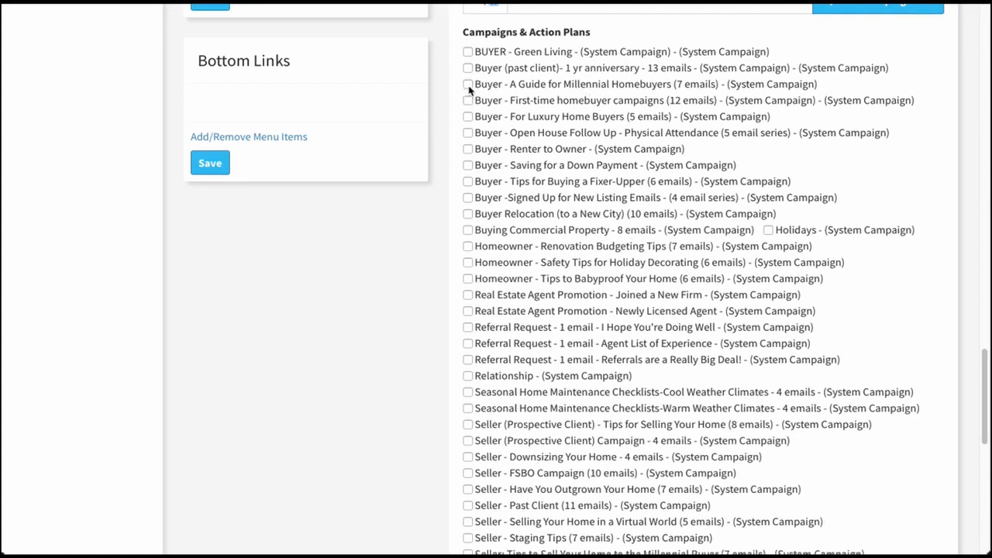
{"action": "scroll", "coordinate": [504, 130], "scroll_direction": "down", "scroll_amount": 3}
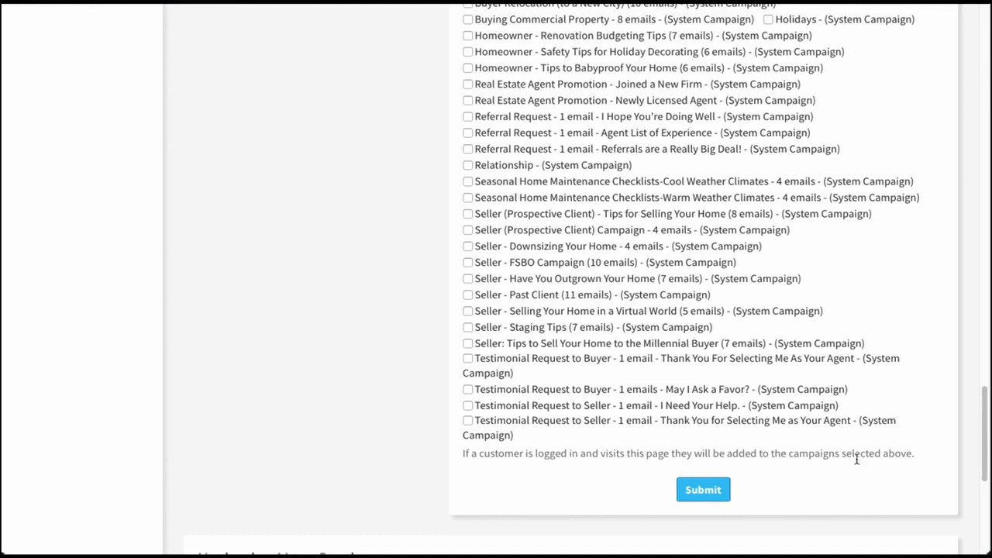
{"action": "scroll", "coordinate": [542, 275], "scroll_direction": "up", "scroll_amount": 4}
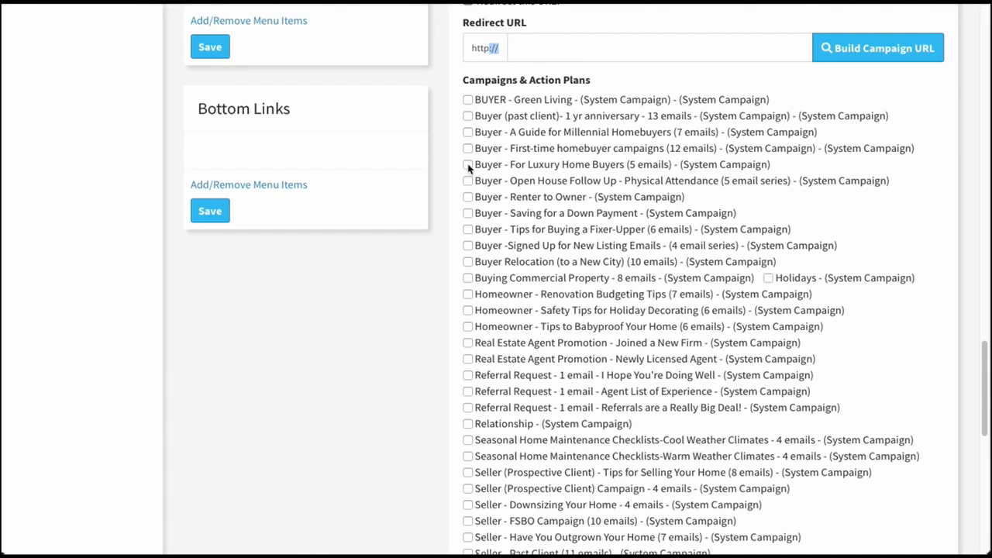
{"action": "left_click", "coordinate": [468, 164]}
{"action": "left_click", "coordinate": [467, 180]}
{"action": "left_click", "coordinate": [468, 164]}
{"action": "left_click", "coordinate": [468, 180]}
- Look over the page settings once more and submit the new custom page
{"action": "scroll", "coordinate": [467, 305], "scroll_direction": "up", "scroll_amount": 13}
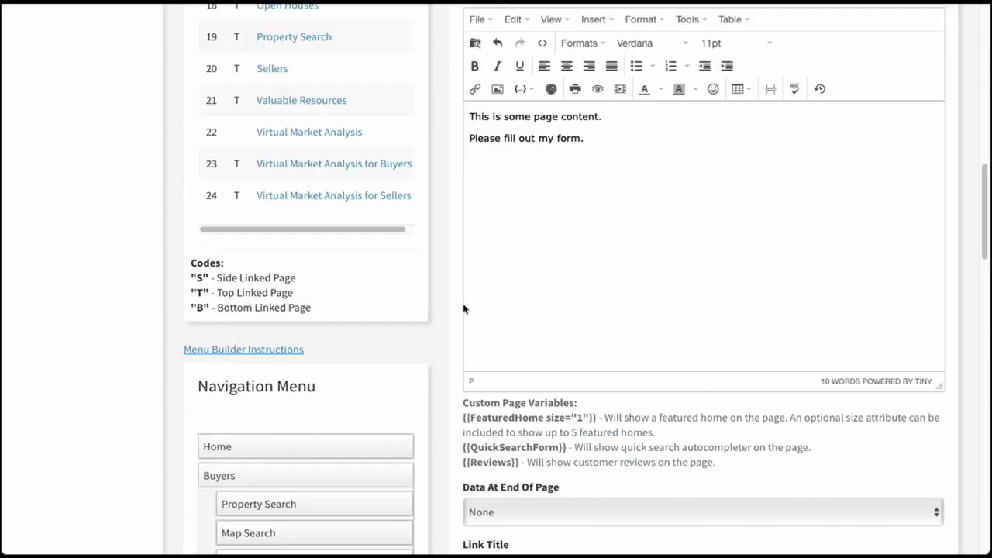
{"action": "scroll", "coordinate": [464, 310], "scroll_direction": "down", "scroll_amount": 10}
{"action": "scroll", "coordinate": [466, 310], "scroll_direction": "up", "scroll_amount": 1}
{"action": "scroll", "coordinate": [467, 310], "scroll_direction": "down", "scroll_amount": 4}
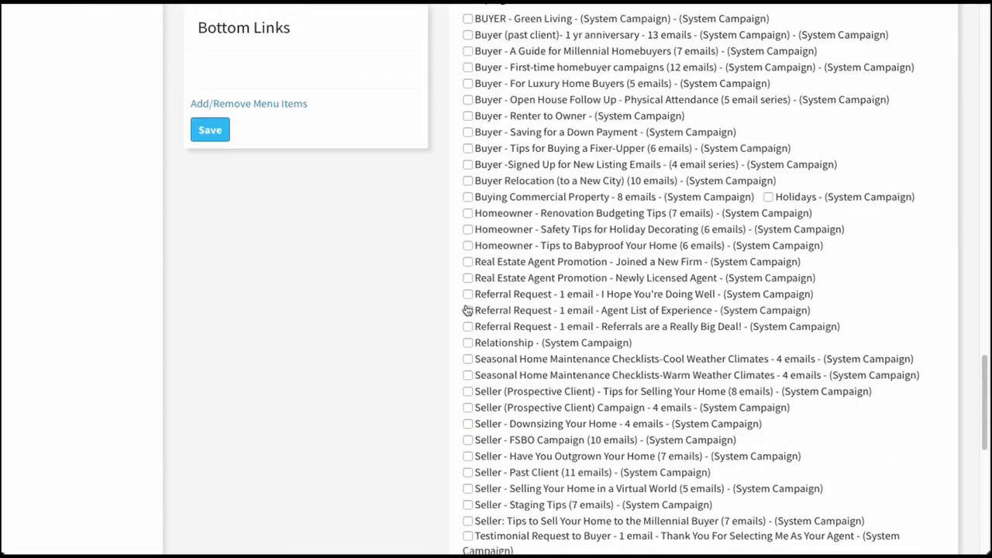
{"action": "scroll", "coordinate": [467, 310], "scroll_direction": "down", "scroll_amount": 4}
{"action": "left_click", "coordinate": [703, 346]}
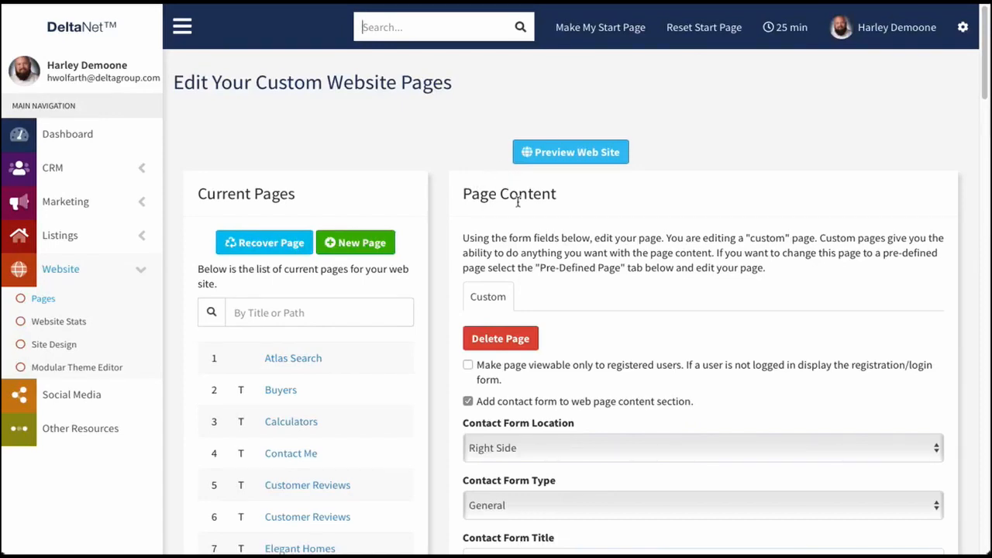
- Examine the saved page's link address, highlighting its "my-custom-page" ending
{"action": "scroll", "coordinate": [518, 202], "scroll_direction": "down", "scroll_amount": 2}
{"action": "scroll", "coordinate": [504, 211], "scroll_direction": "down", "scroll_amount": 8}
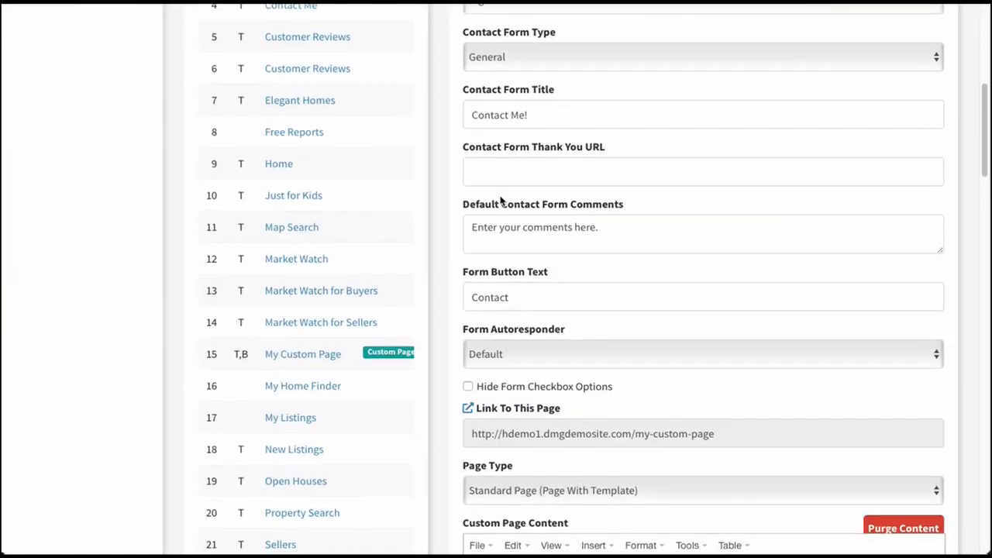
{"action": "left_click", "coordinate": [475, 296]}
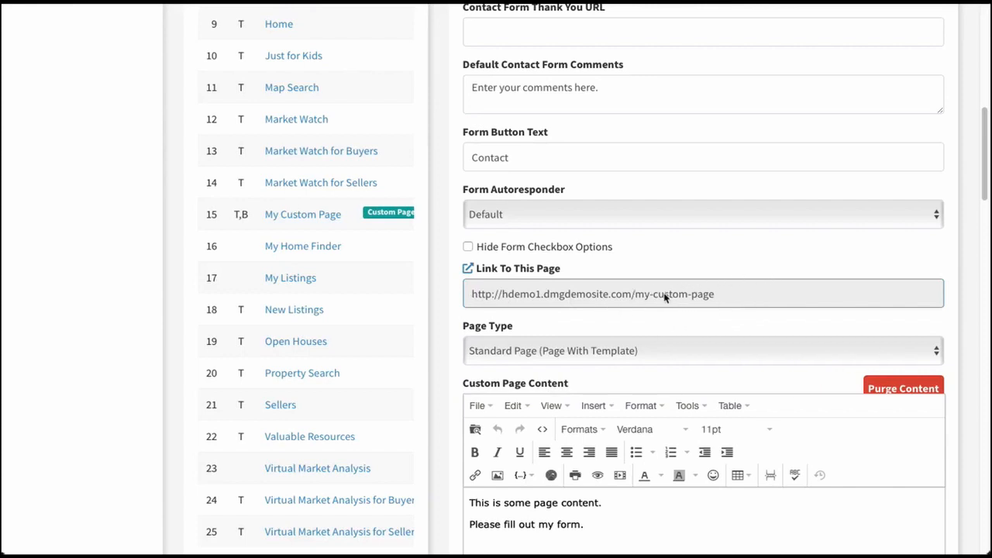
{"action": "left_click_drag", "start_coordinate": [638, 299], "coordinate": [717, 304]}
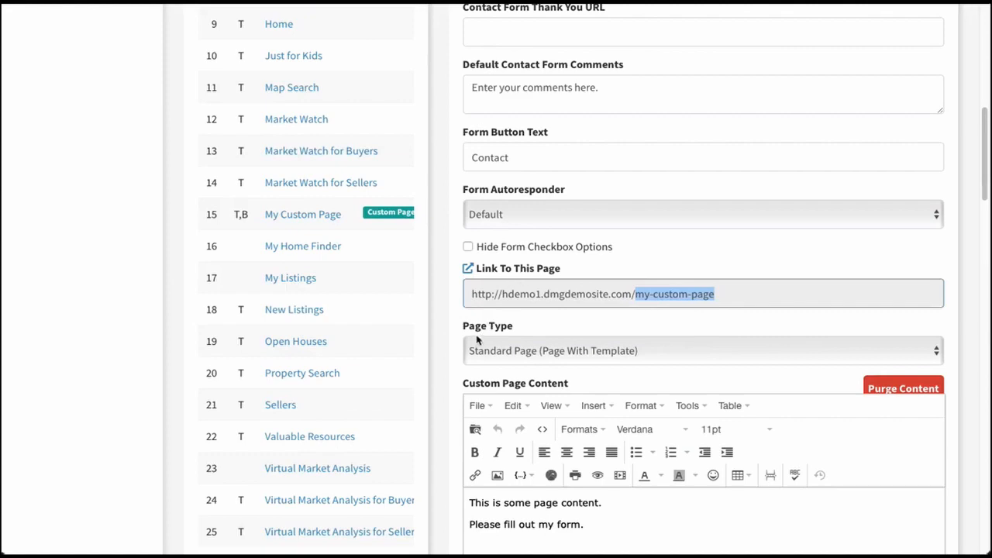
{"action": "scroll", "coordinate": [477, 340], "scroll_direction": "down", "scroll_amount": 2}
- Switch to the public website and check its navigation menu and footer for the new page's link
{"action": "scroll", "coordinate": [438, 333], "scroll_direction": "up", "scroll_amount": 10}
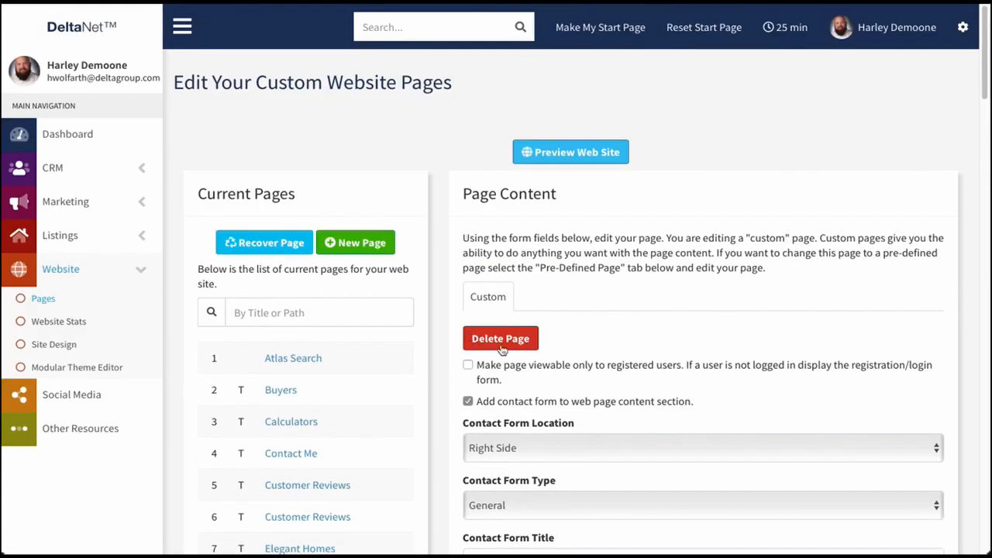
{"action": "scroll", "coordinate": [502, 351], "scroll_direction": "down", "scroll_amount": 6}
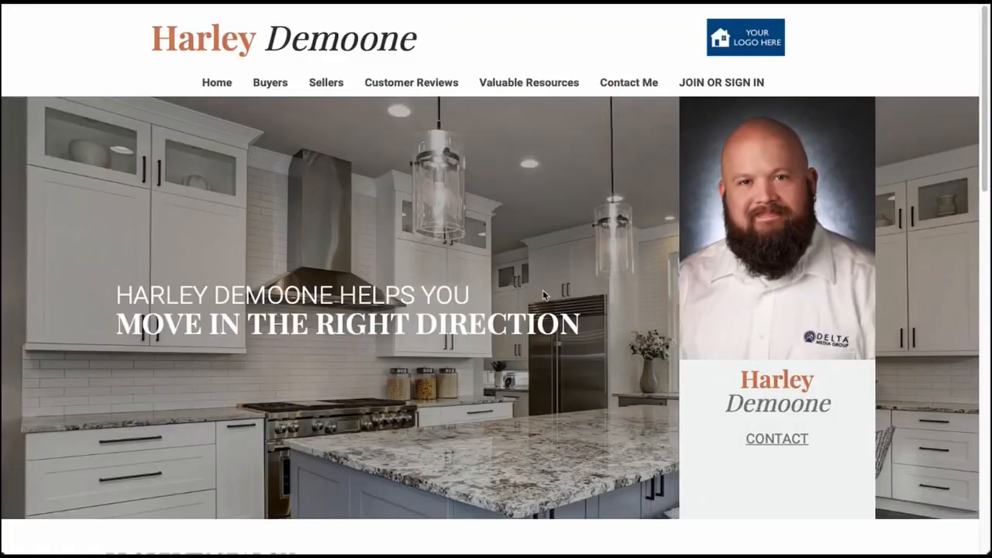
{"action": "scroll", "coordinate": [547, 291], "scroll_direction": "down", "scroll_amount": 15}
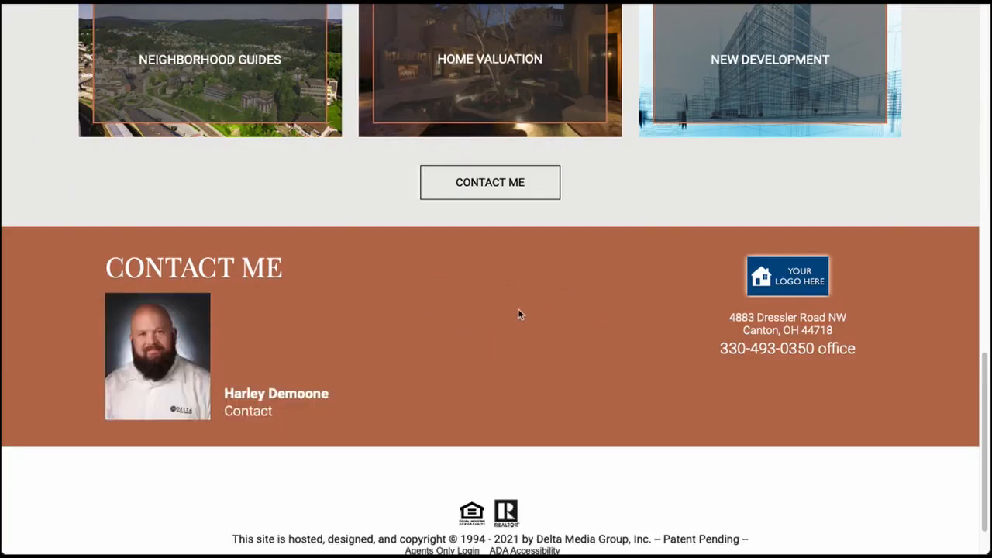
{"action": "scroll", "coordinate": [520, 313], "scroll_direction": "up", "scroll_amount": 15}
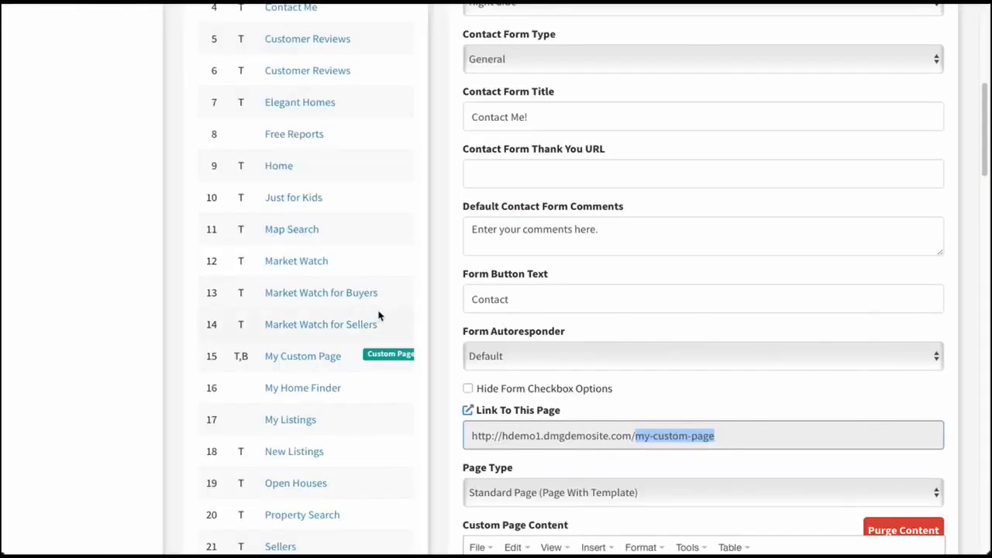
- Move My Custom Page between Home and Buyers in the Navigation Menu, and save both that menu and the Bottom Links
{"action": "scroll", "coordinate": [372, 341], "scroll_direction": "down", "scroll_amount": 3}
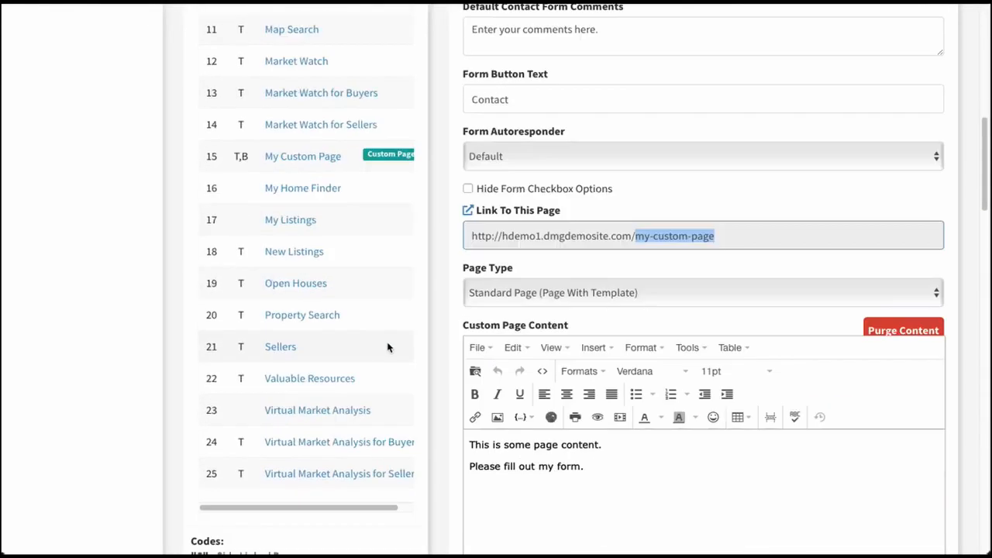
{"action": "scroll", "coordinate": [388, 347], "scroll_direction": "down", "scroll_amount": 10}
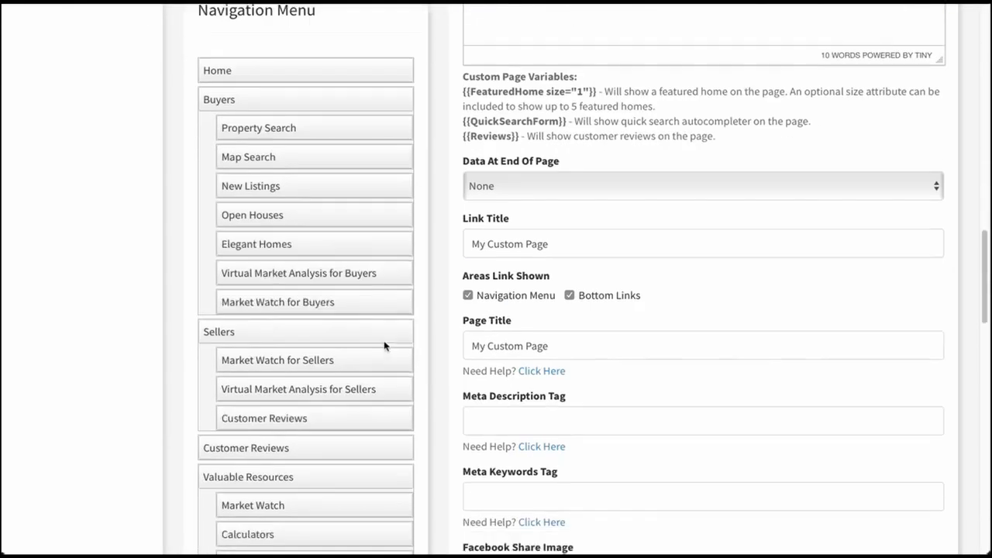
{"action": "scroll", "coordinate": [384, 346], "scroll_direction": "down", "scroll_amount": 3}
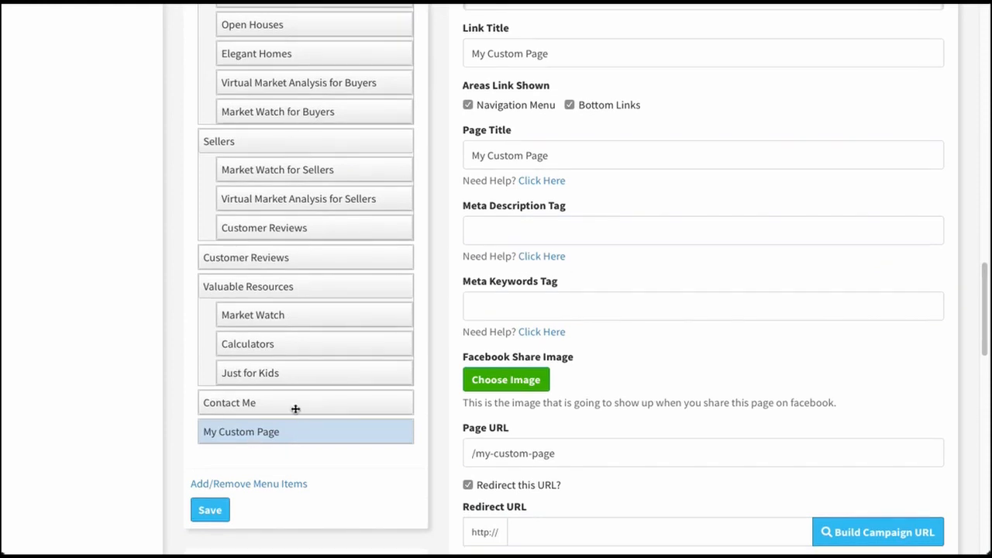
{"action": "scroll", "coordinate": [300, 439], "scroll_direction": "up", "scroll_amount": 1}
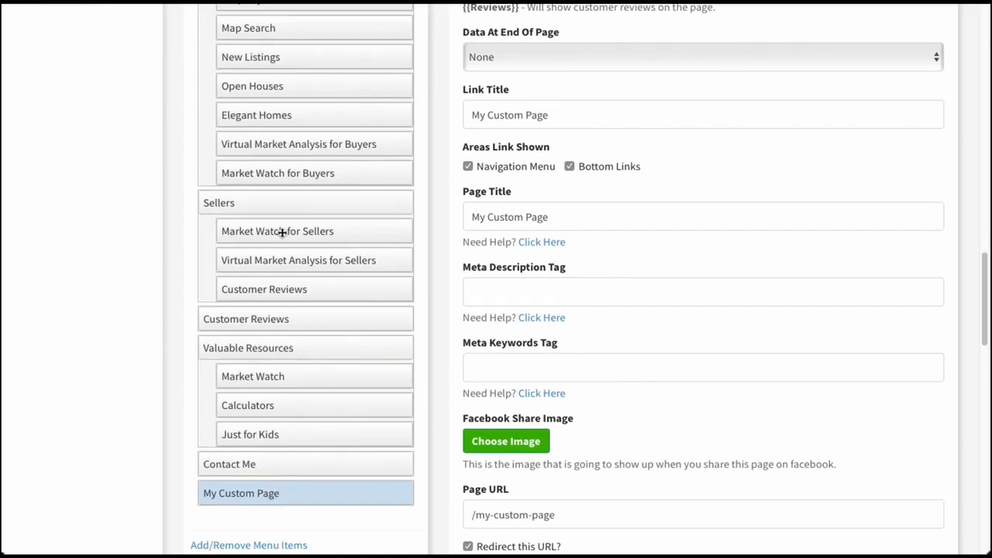
{"action": "scroll", "coordinate": [352, 452], "scroll_direction": "up", "scroll_amount": 1}
{"action": "scroll", "coordinate": [352, 455], "scroll_direction": "down", "scroll_amount": 1}
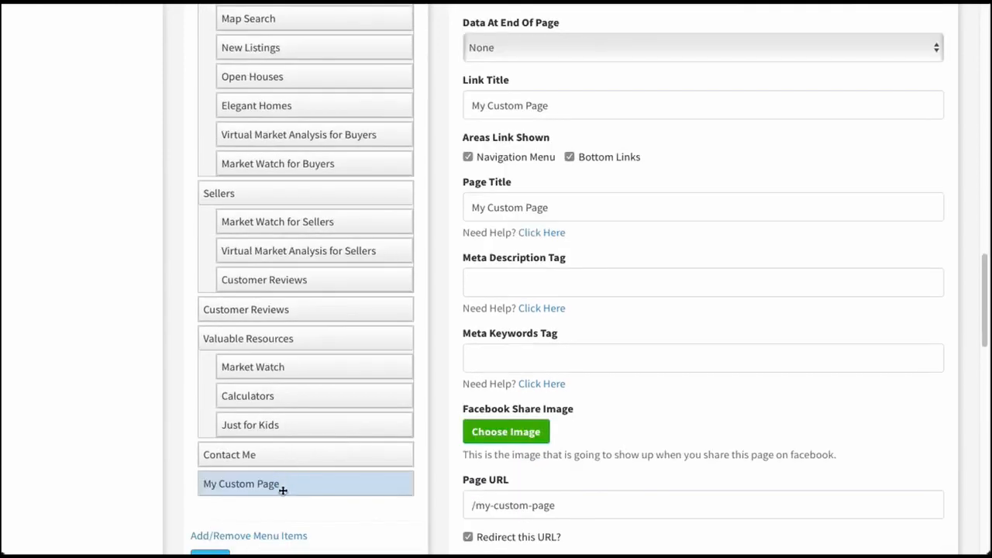
{"action": "left_click_drag", "start_coordinate": [281, 487], "coordinate": [294, 255]}
{"action": "scroll", "coordinate": [339, 248], "scroll_direction": "up", "scroll_amount": 5}
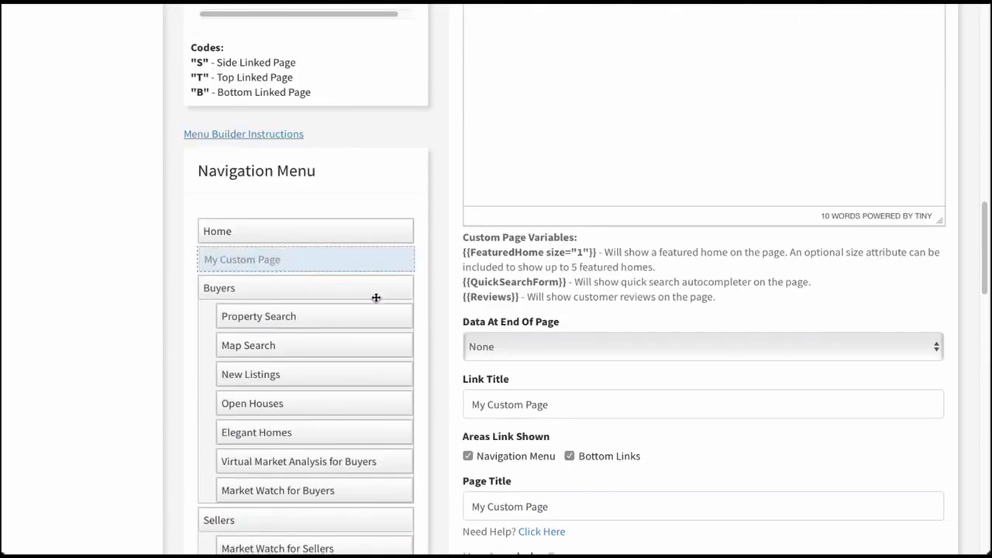
{"action": "scroll", "coordinate": [310, 362], "scroll_direction": "down", "scroll_amount": 8}
{"action": "left_click", "coordinate": [210, 358]}
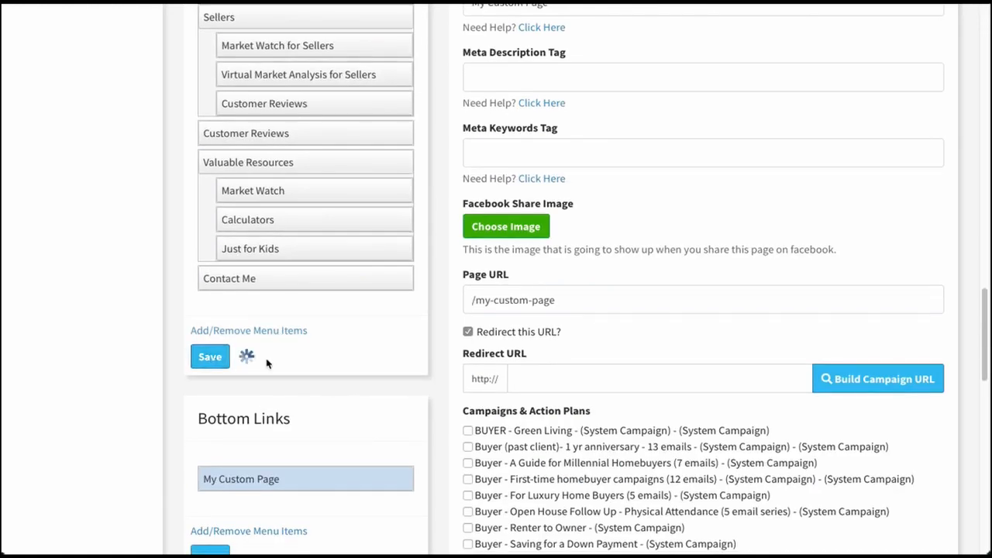
{"action": "scroll", "coordinate": [349, 388], "scroll_direction": "down", "scroll_amount": 2}
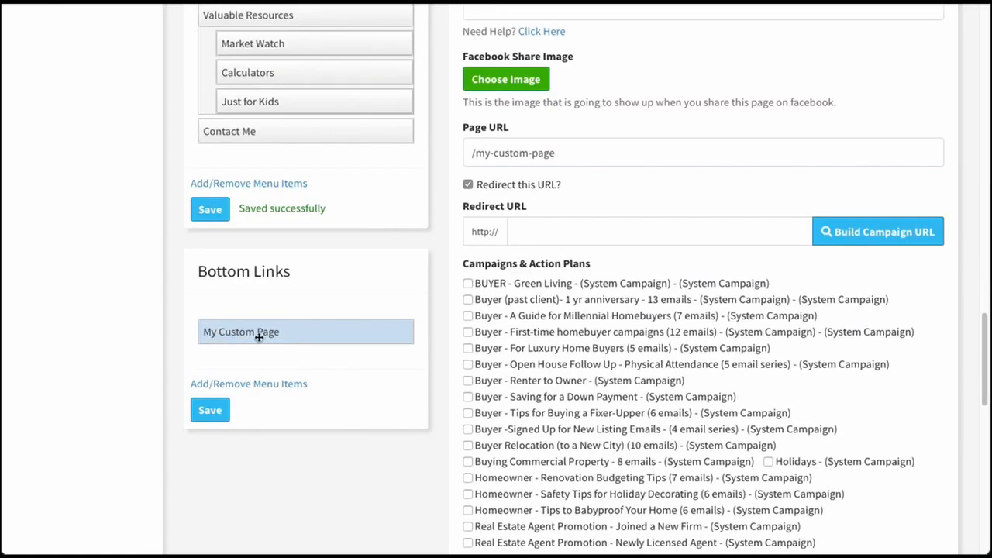
{"action": "left_click", "coordinate": [220, 408]}
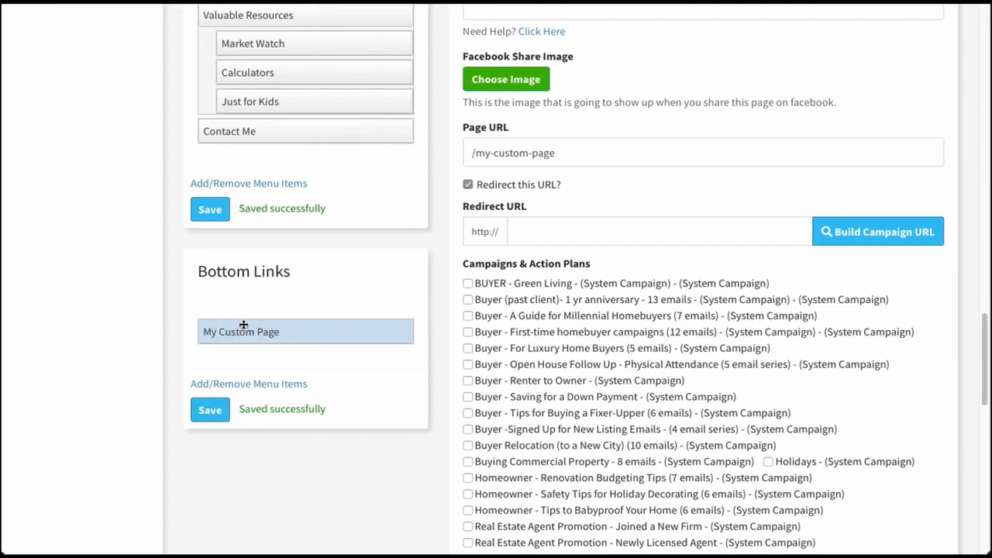
- Switch to the public website, reload it, and check the My Custom Page links in the navigation menu and footer
{"action": "scroll", "coordinate": [325, 349], "scroll_direction": "up", "scroll_amount": 10}
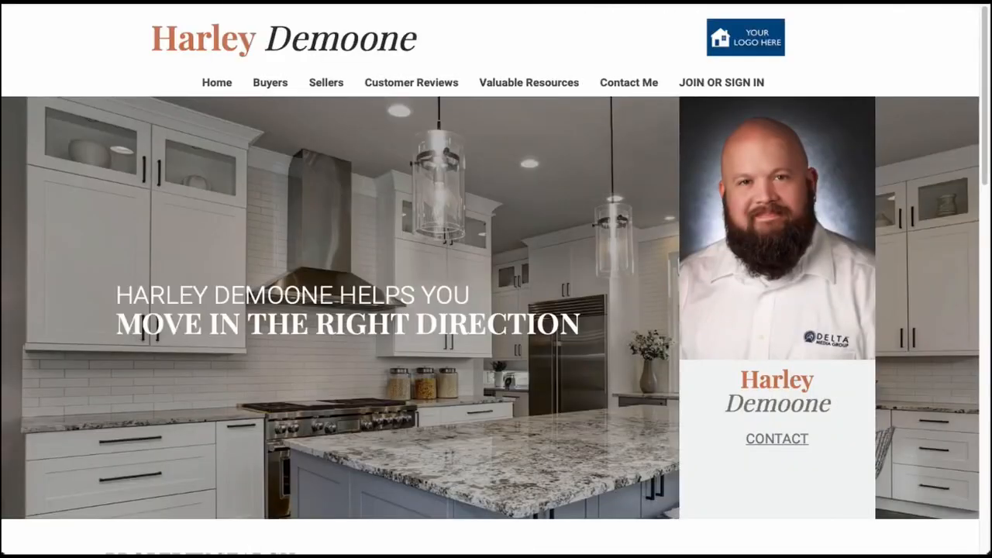
{"action": "key", "text": "F5"}
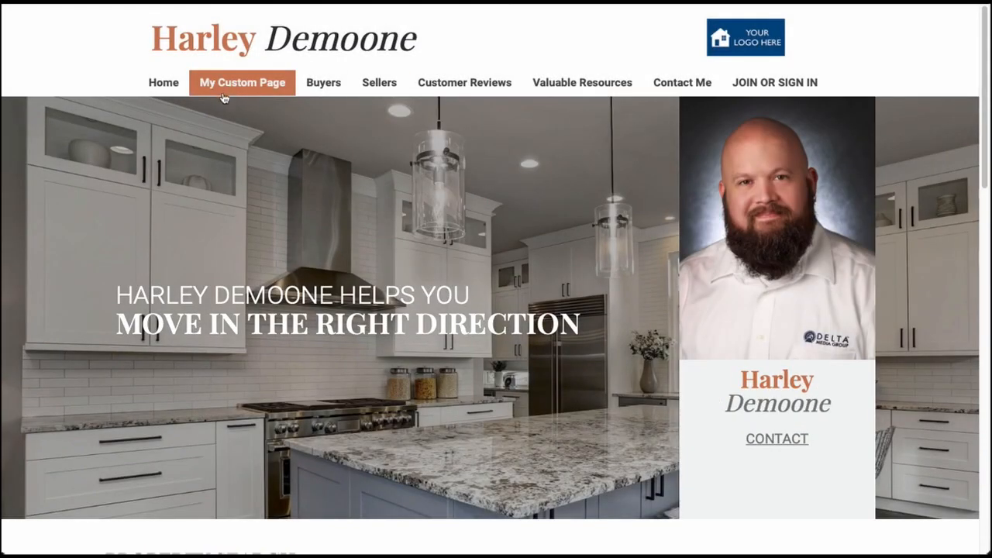
{"action": "scroll", "coordinate": [488, 147], "scroll_direction": "down", "scroll_amount": 6}
{"action": "scroll", "coordinate": [487, 149], "scroll_direction": "down", "scroll_amount": 10}
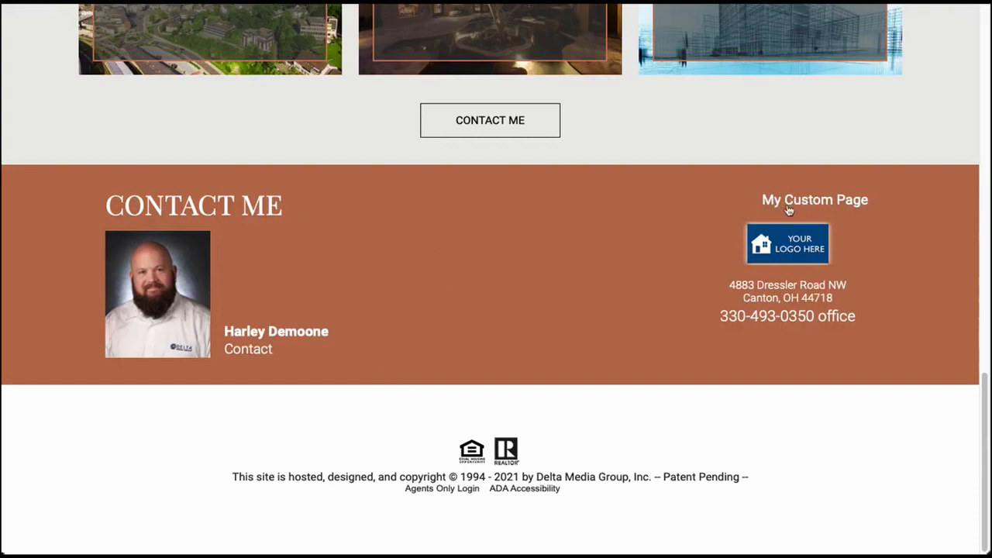
{"action": "scroll", "coordinate": [543, 290], "scroll_direction": "up", "scroll_amount": 1}
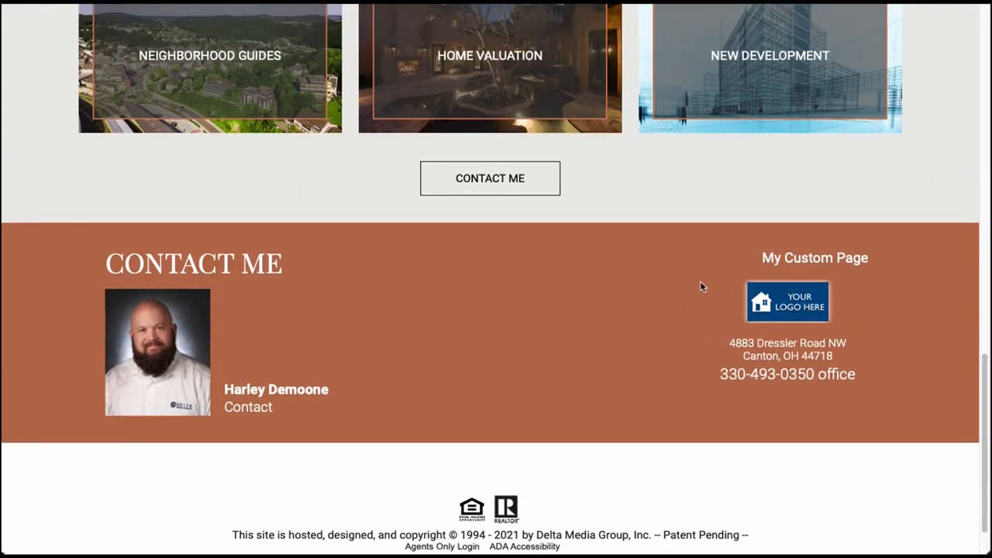
- Nest My Custom Page under Property Search within Buyers in the Navigation Menu and save that menu
{"action": "scroll", "coordinate": [533, 378], "scroll_direction": "up", "scroll_amount": 15}
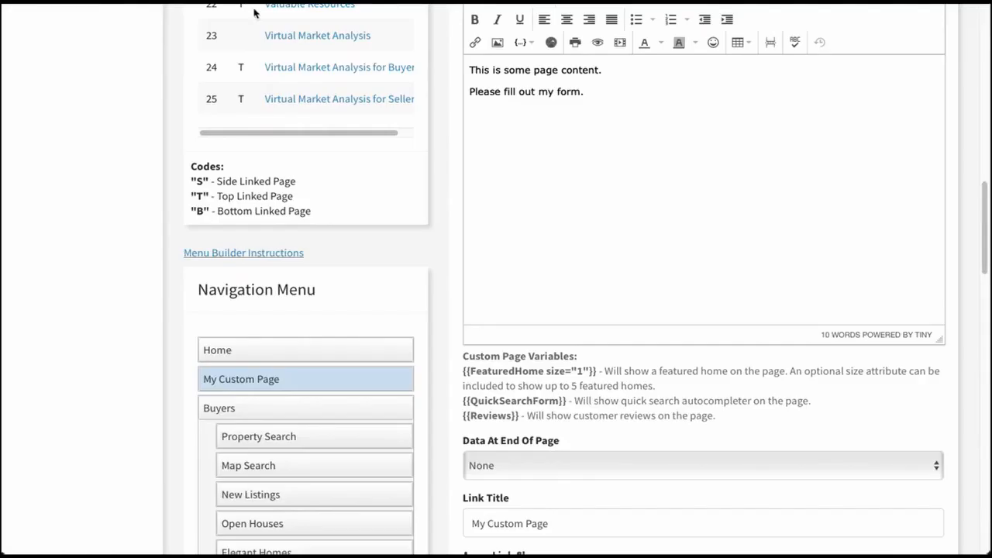
{"action": "scroll", "coordinate": [425, 333], "scroll_direction": "down", "scroll_amount": 3}
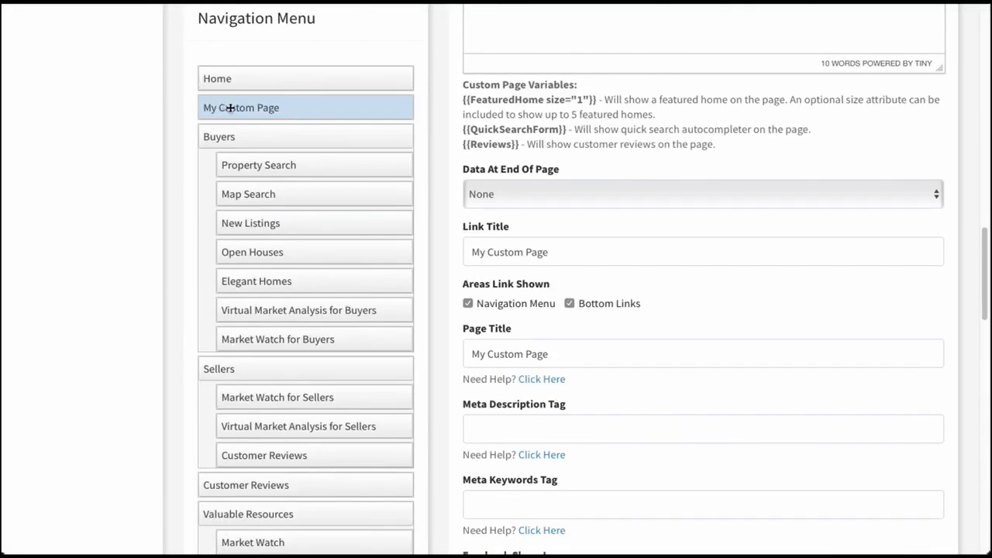
{"action": "left_click_drag", "start_coordinate": [238, 105], "coordinate": [262, 163]}
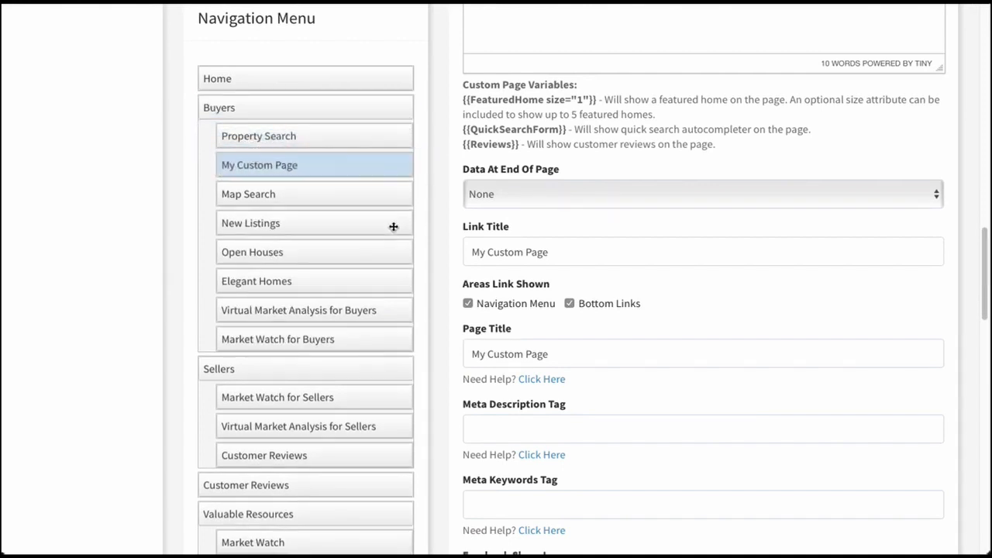
{"action": "left_click", "coordinate": [261, 165]}
{"action": "left_click_drag", "start_coordinate": [261, 166], "coordinate": [310, 183]}
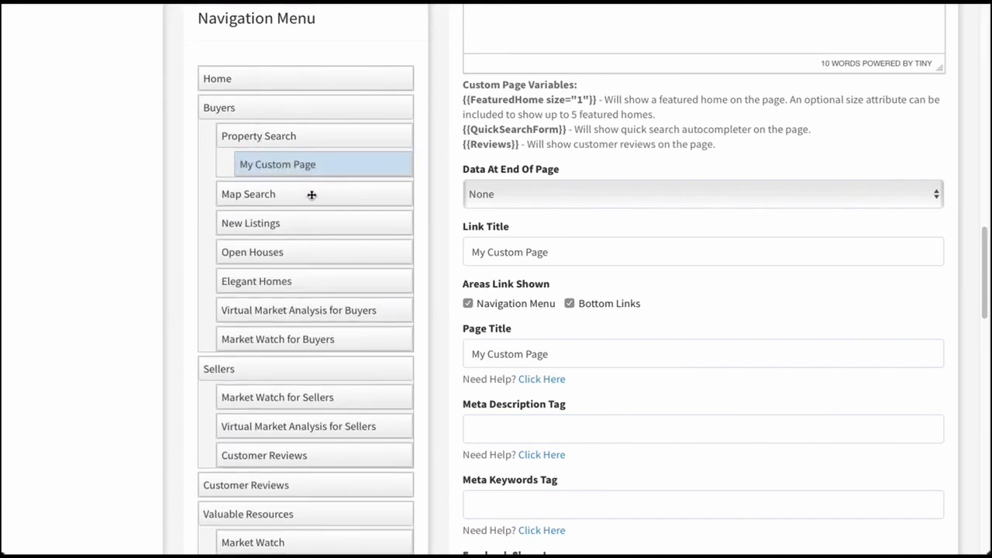
{"action": "scroll", "coordinate": [314, 195], "scroll_direction": "down", "scroll_amount": 5}
{"action": "left_click", "coordinate": [208, 342]}
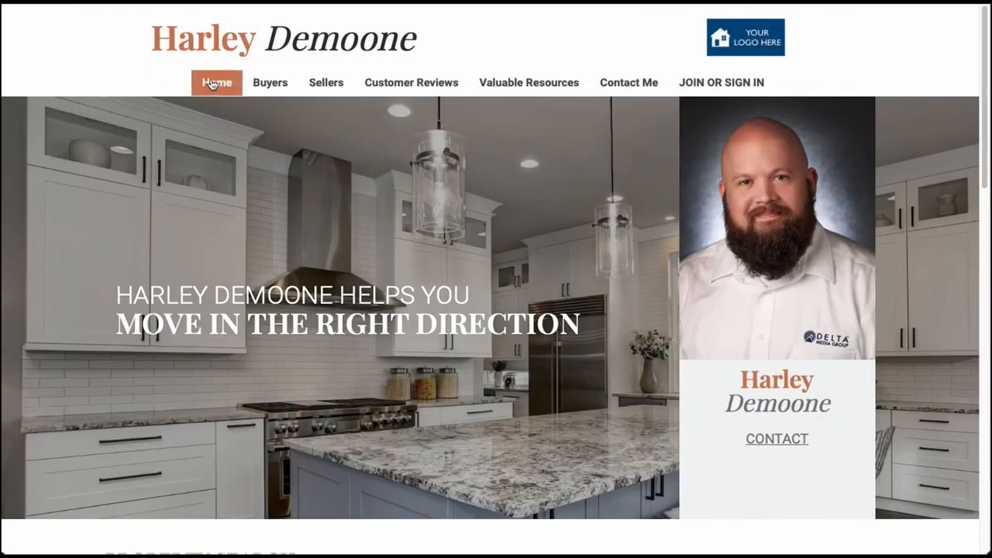
- Open My Custom Page from the Buyers menu on the public website, examine its content and contact form, and return to the home page
{"action": "mouse_move", "coordinate": [278, 90]}
{"action": "mouse_move", "coordinate": [279, 109]}
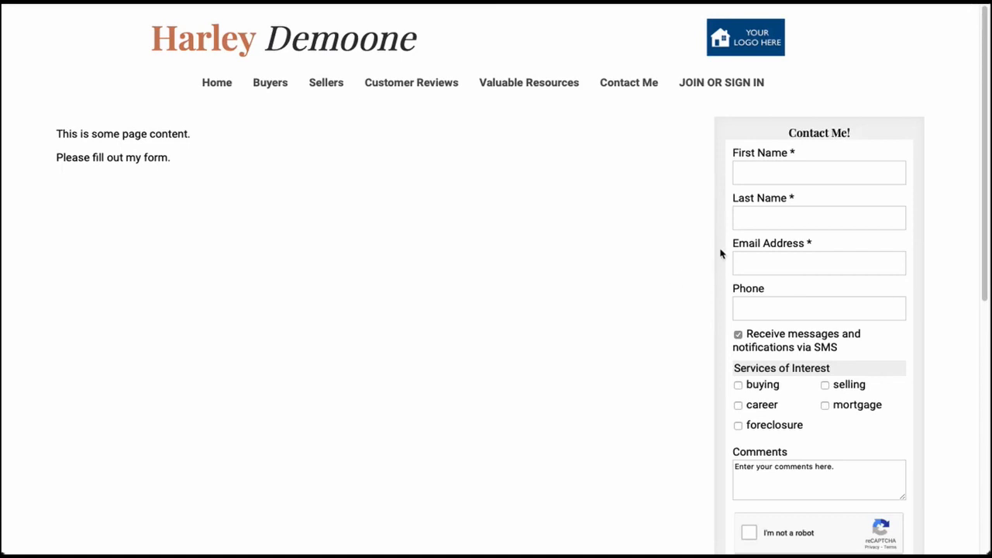
{"action": "scroll", "coordinate": [860, 414], "scroll_direction": "down", "scroll_amount": 1}
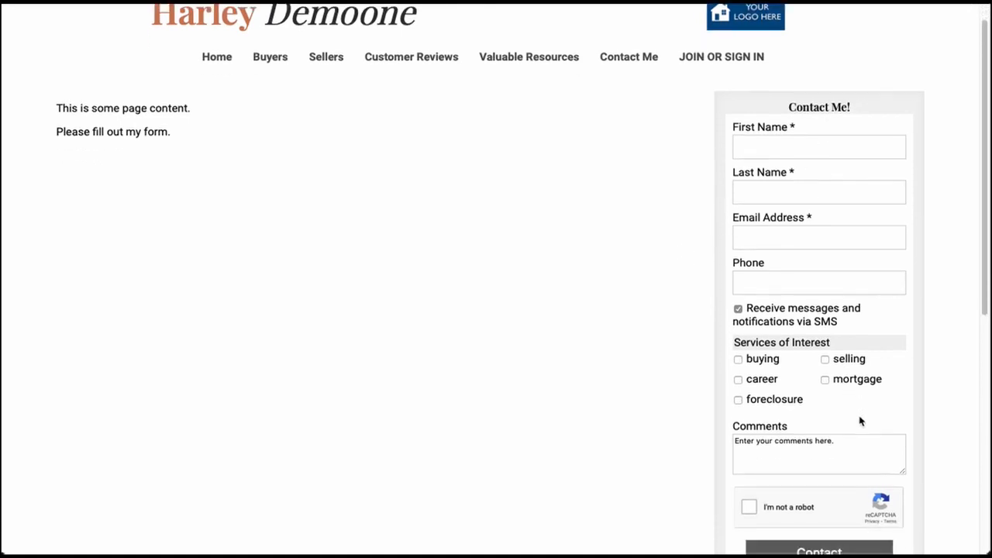
{"action": "scroll", "coordinate": [845, 427], "scroll_direction": "down", "scroll_amount": 2}
{"action": "scroll", "coordinate": [846, 432], "scroll_direction": "up", "scroll_amount": 2}
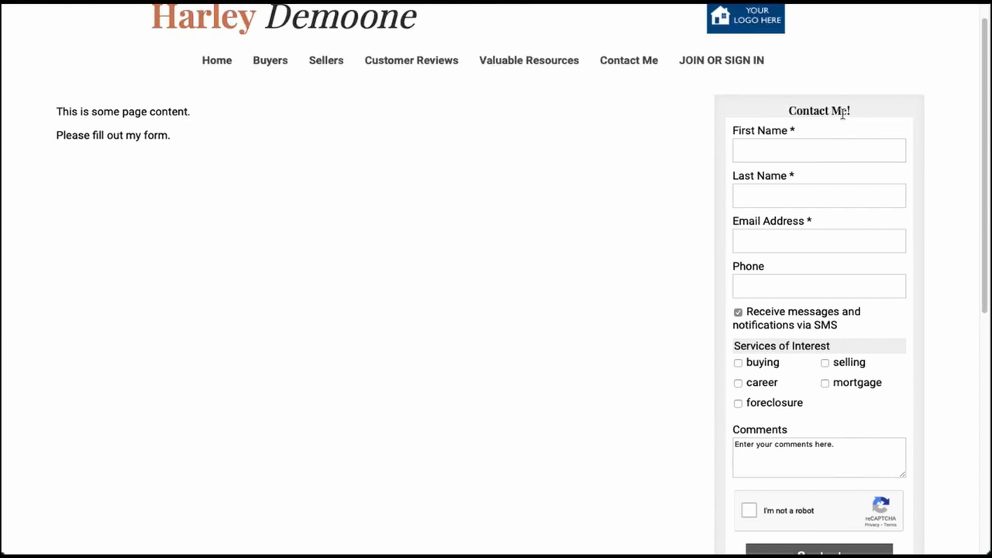
{"action": "scroll", "coordinate": [844, 114], "scroll_direction": "down", "scroll_amount": 1}
{"action": "left_click_drag", "start_coordinate": [737, 387], "coordinate": [842, 387]}
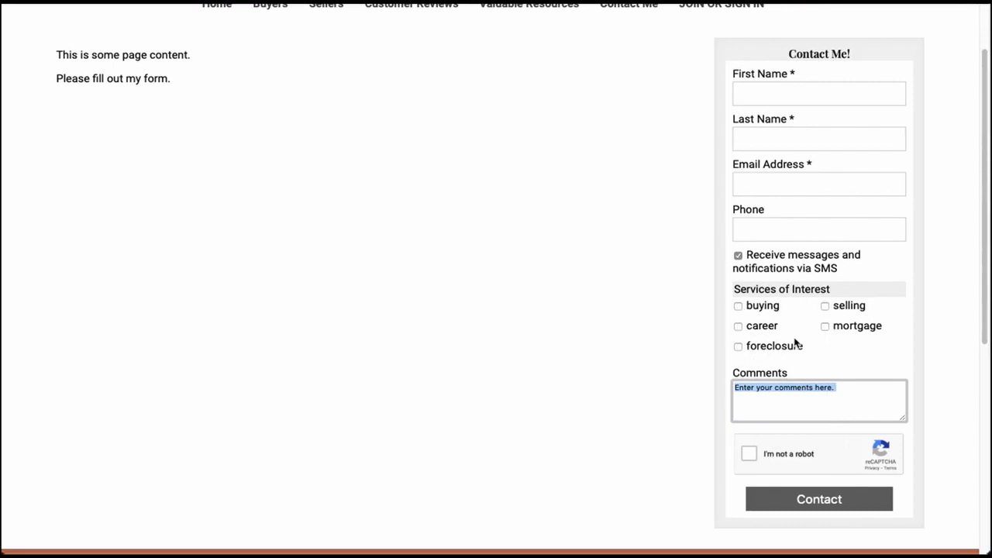
{"action": "scroll", "coordinate": [799, 346], "scroll_direction": "up", "scroll_amount": 2}
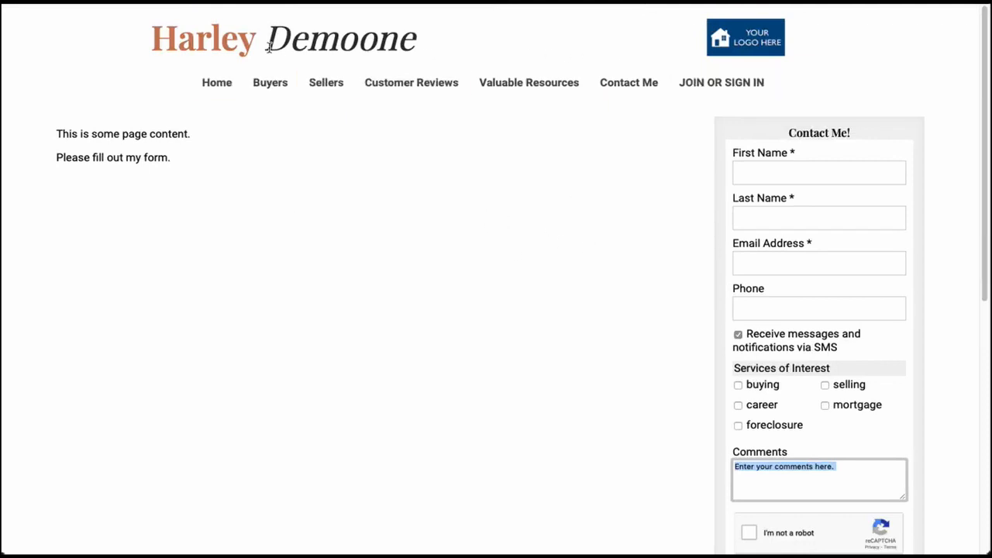
{"action": "left_click", "coordinate": [751, 39]}
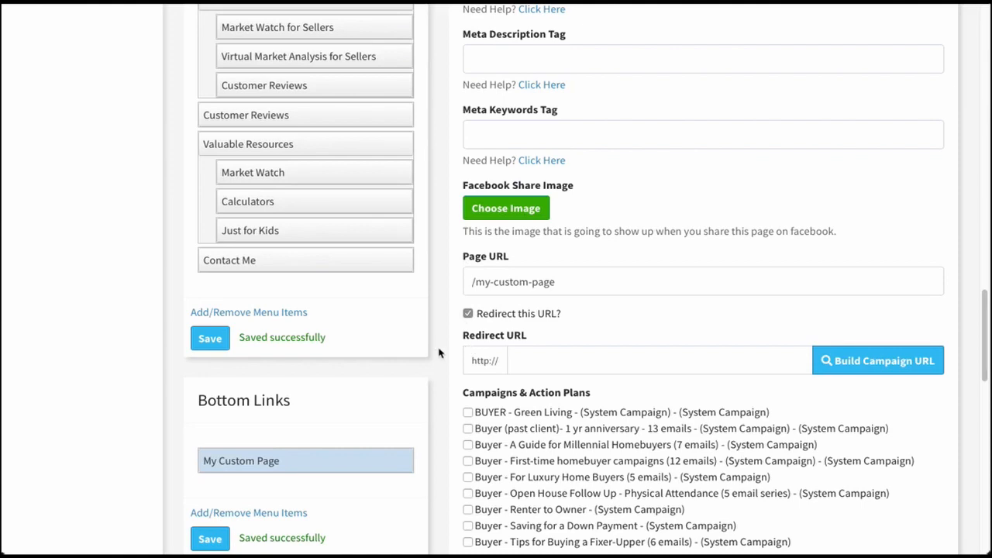
- Return to the DeltaNet page editor and start a new website page
{"action": "scroll", "coordinate": [438, 349], "scroll_direction": "down", "scroll_amount": 3}
{"action": "scroll", "coordinate": [439, 349], "scroll_direction": "up", "scroll_amount": 8}
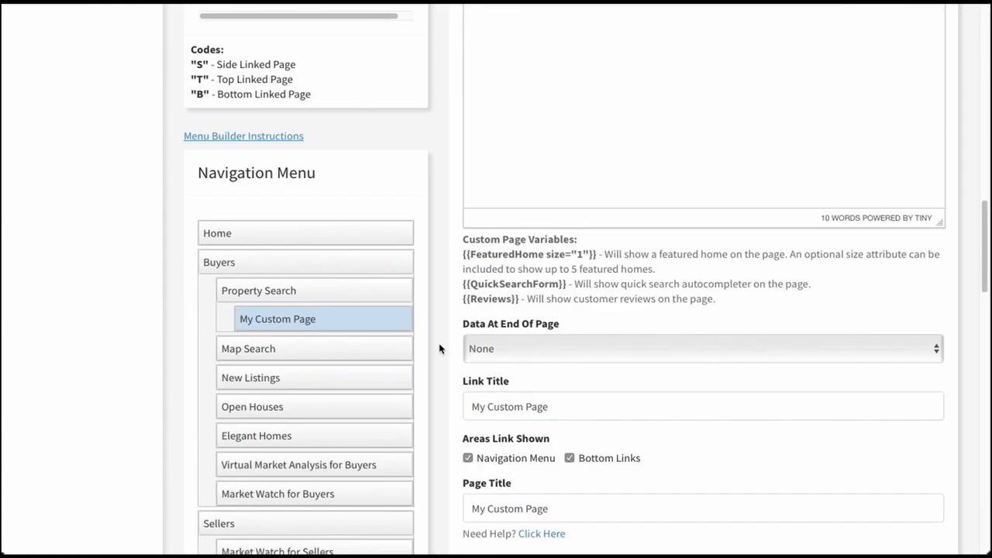
{"action": "scroll", "coordinate": [439, 349], "scroll_direction": "up", "scroll_amount": 7}
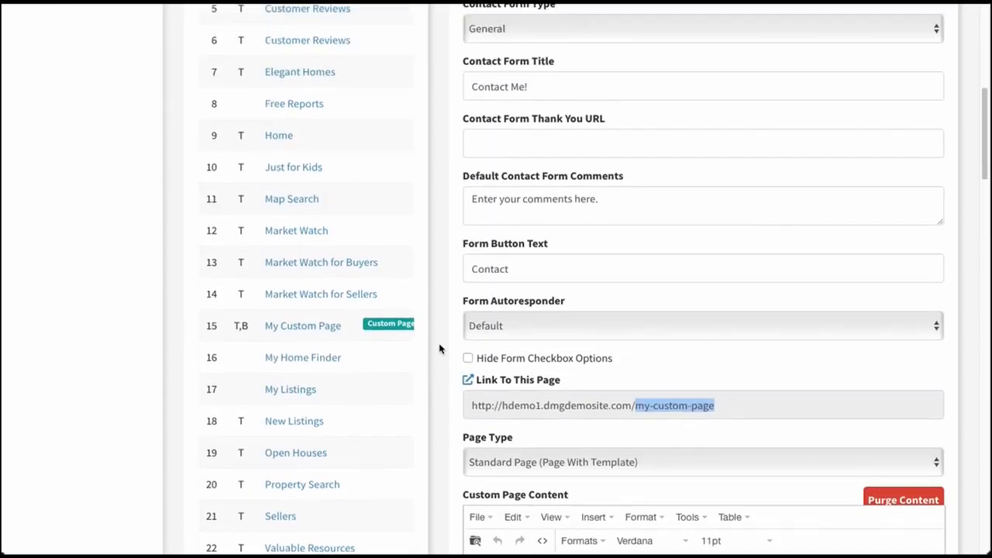
{"action": "scroll", "coordinate": [439, 349], "scroll_direction": "up", "scroll_amount": 4}
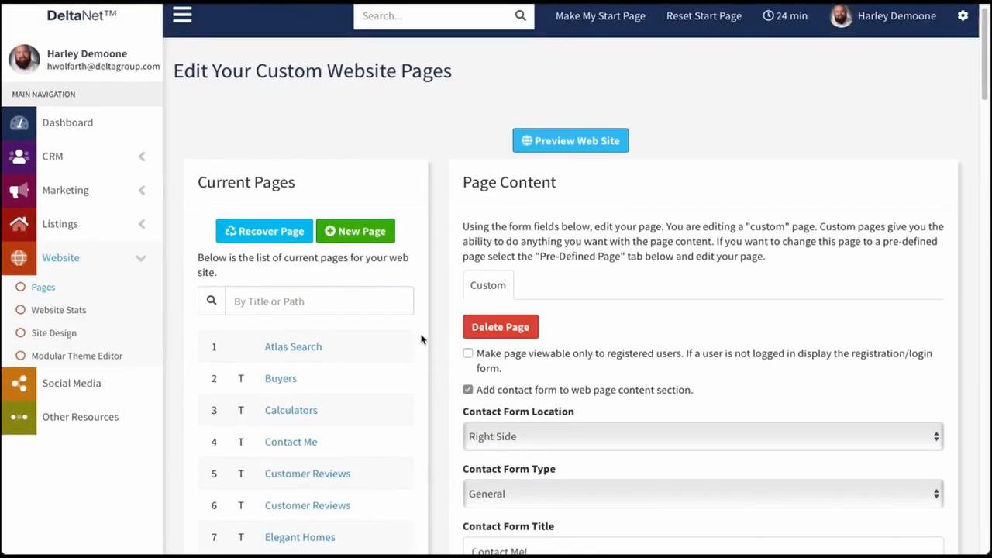
{"action": "scroll", "coordinate": [361, 116], "scroll_direction": "down", "scroll_amount": 1}
{"action": "scroll", "coordinate": [378, 217], "scroll_direction": "up", "scroll_amount": 1}
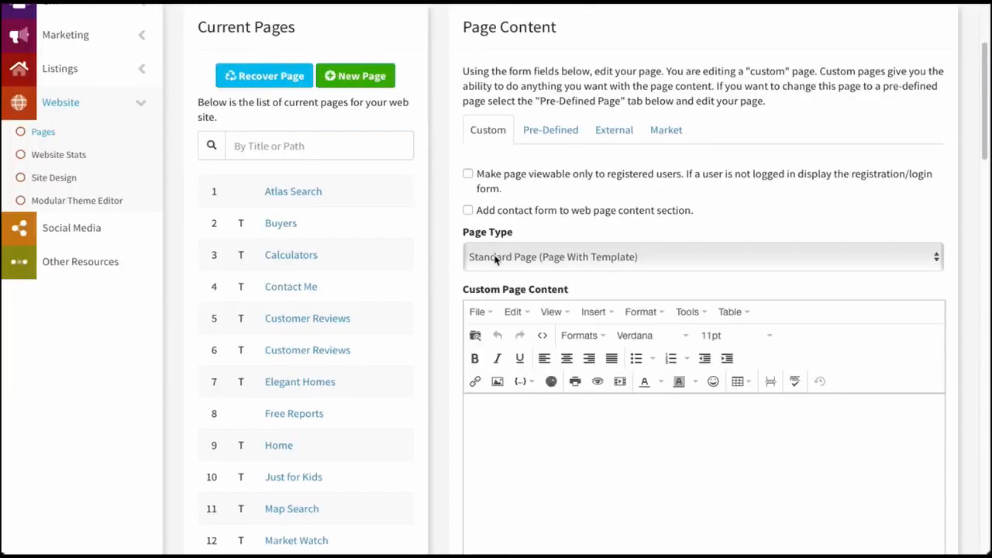
- Switch the new page to the Pre-Defined type and examine its available page links and remaining settings
{"action": "scroll", "coordinate": [490, 232], "scroll_direction": "up", "scroll_amount": 1}
{"action": "left_click", "coordinate": [555, 154]}
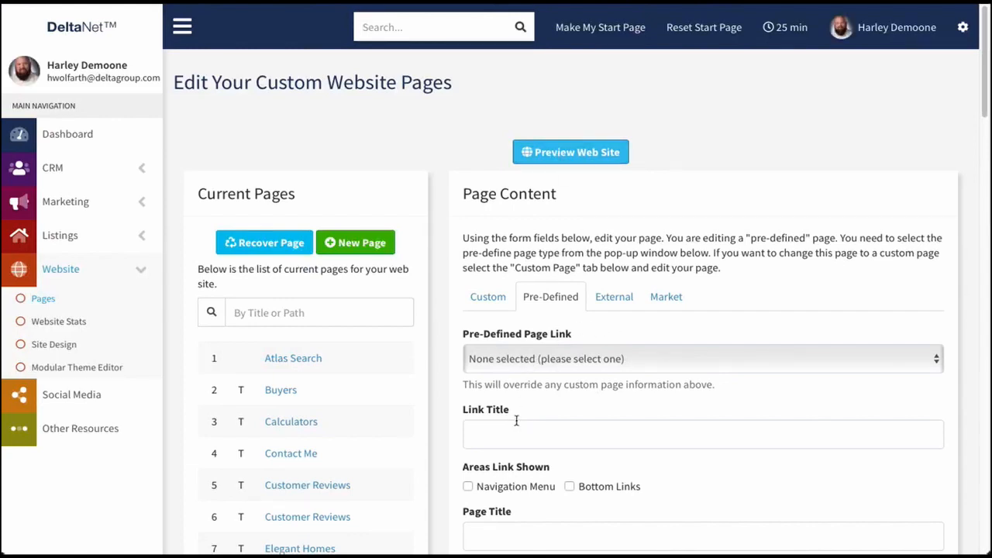
{"action": "left_click", "coordinate": [500, 358]}
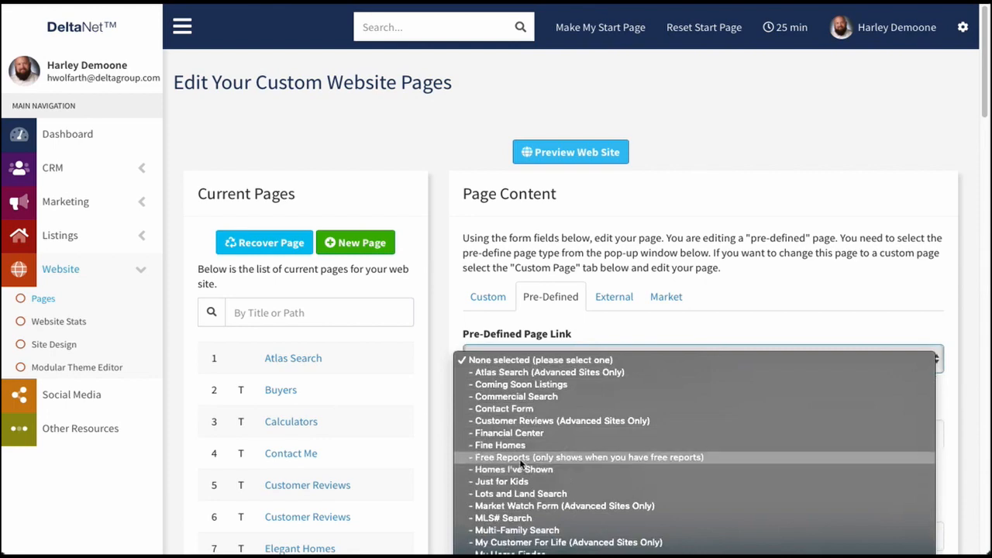
{"action": "left_click", "coordinate": [454, 314]}
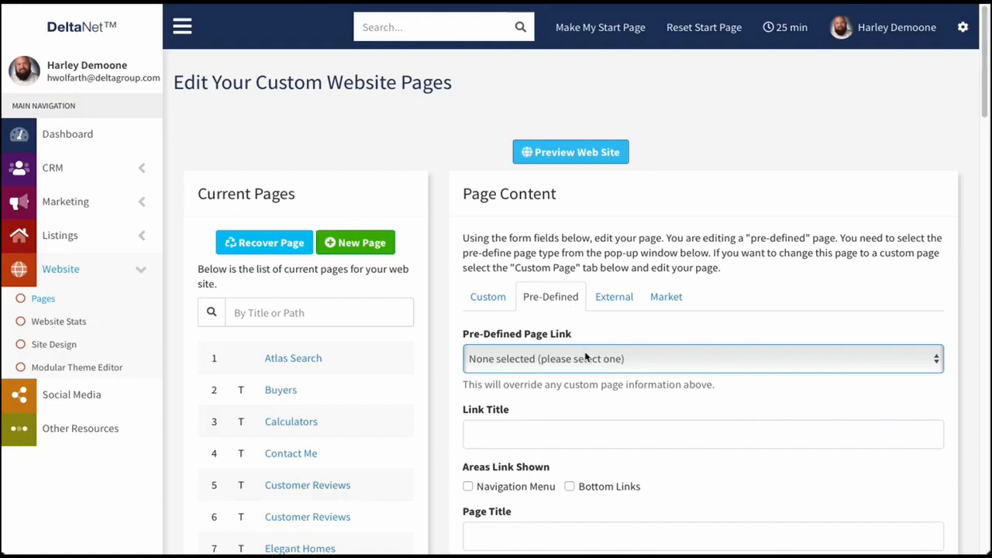
{"action": "scroll", "coordinate": [587, 357], "scroll_direction": "down", "scroll_amount": 1}
{"action": "scroll", "coordinate": [583, 357], "scroll_direction": "down", "scroll_amount": 3}
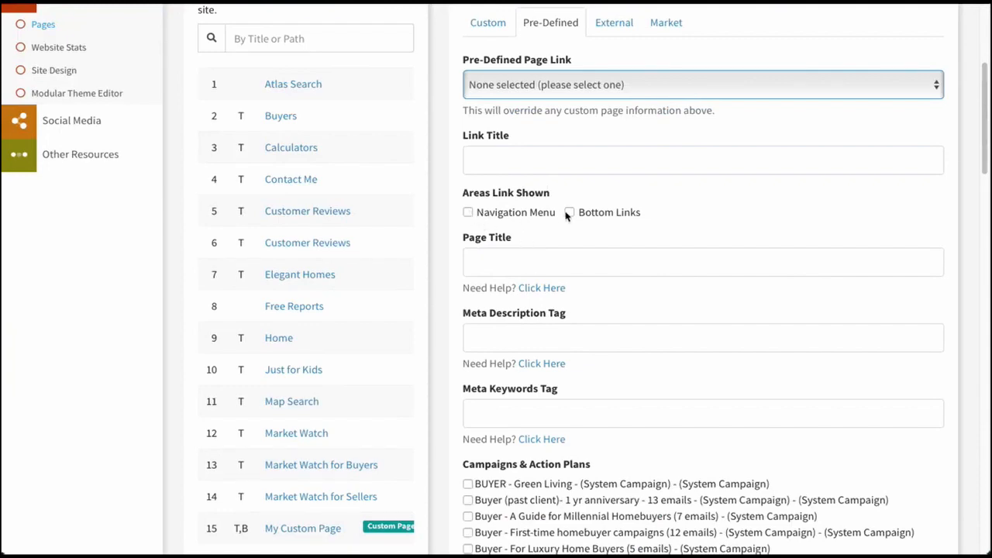
{"action": "scroll", "coordinate": [551, 286], "scroll_direction": "up", "scroll_amount": 5}
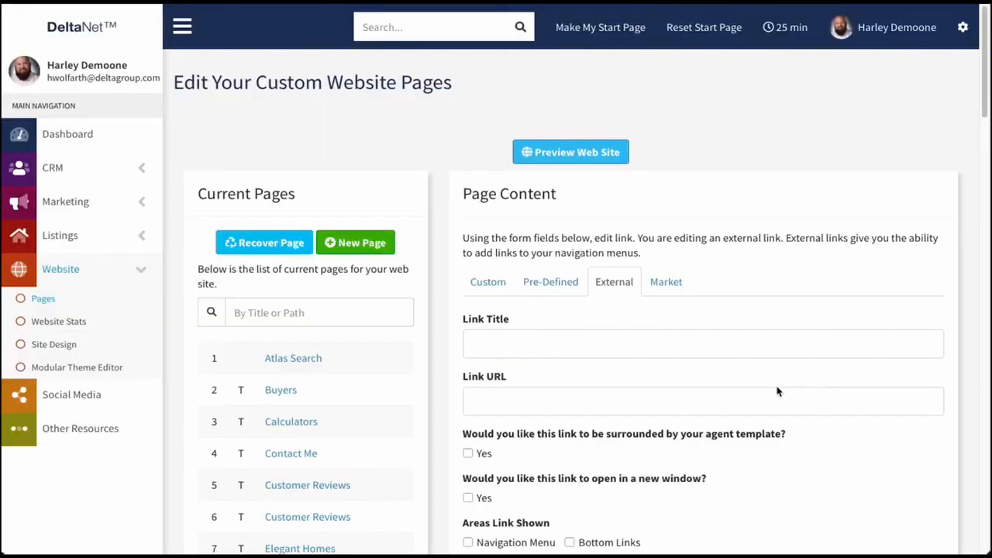
{"action": "scroll", "coordinate": [777, 393], "scroll_direction": "down", "scroll_amount": 2}
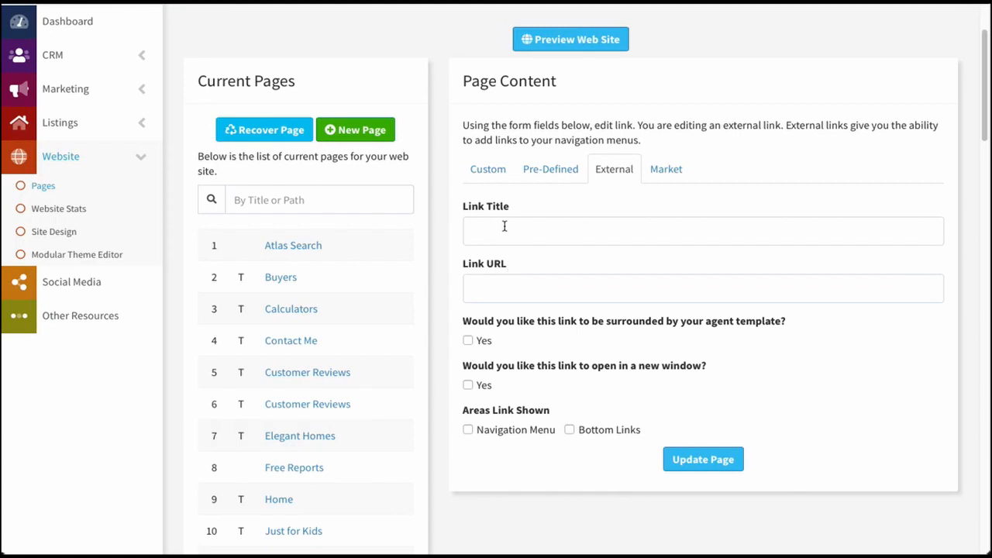
{"action": "left_click", "coordinate": [490, 286]}
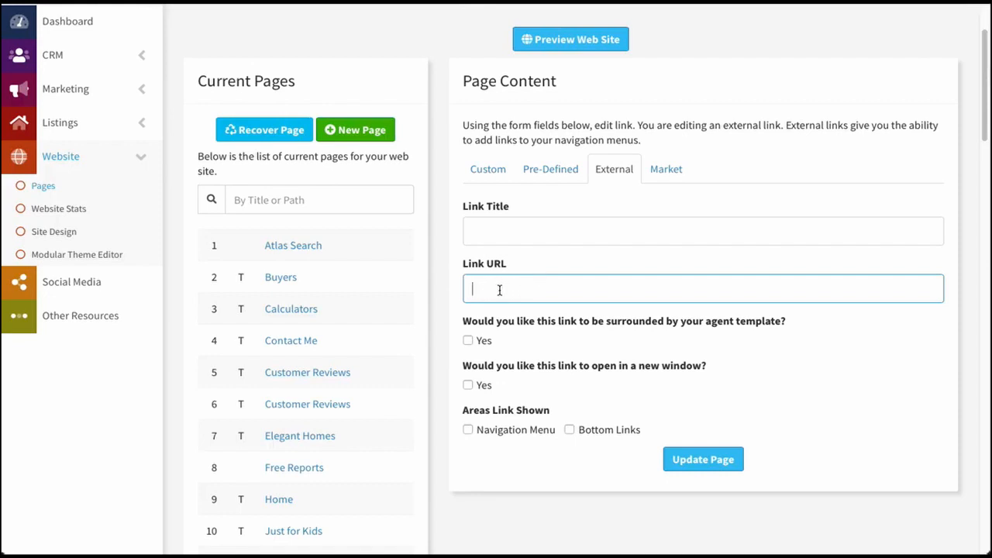
{"action": "left_click", "coordinate": [488, 237]}
{"action": "type", "text": "YouTube"}
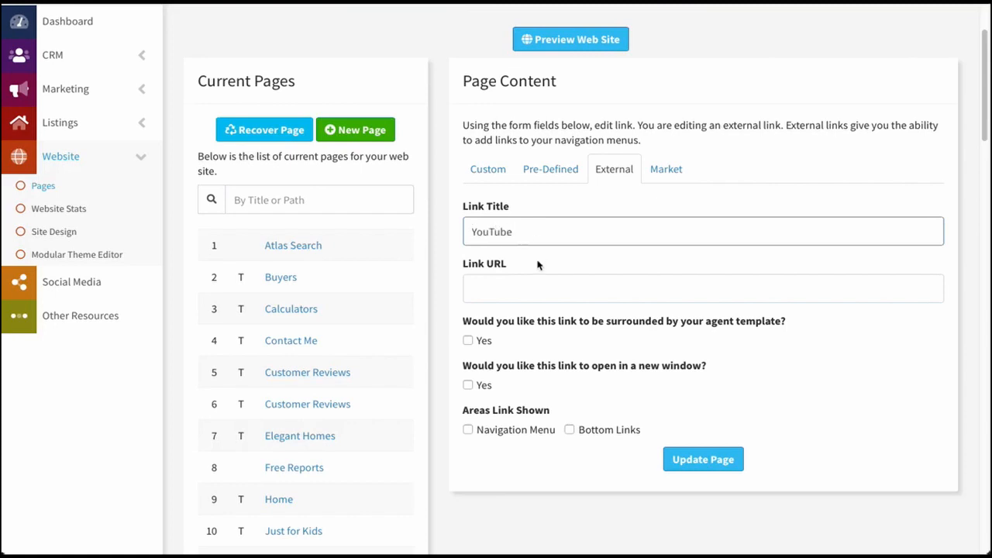
{"action": "left_click", "coordinate": [511, 292]}
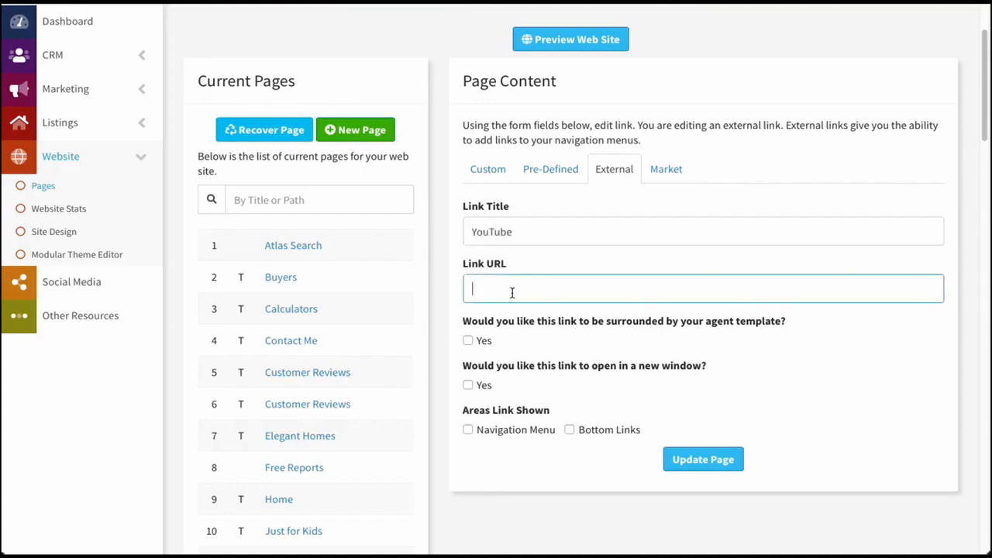
{"action": "type", "text": "https://www.youtube.com"}
{"action": "left_click", "coordinate": [469, 341]}
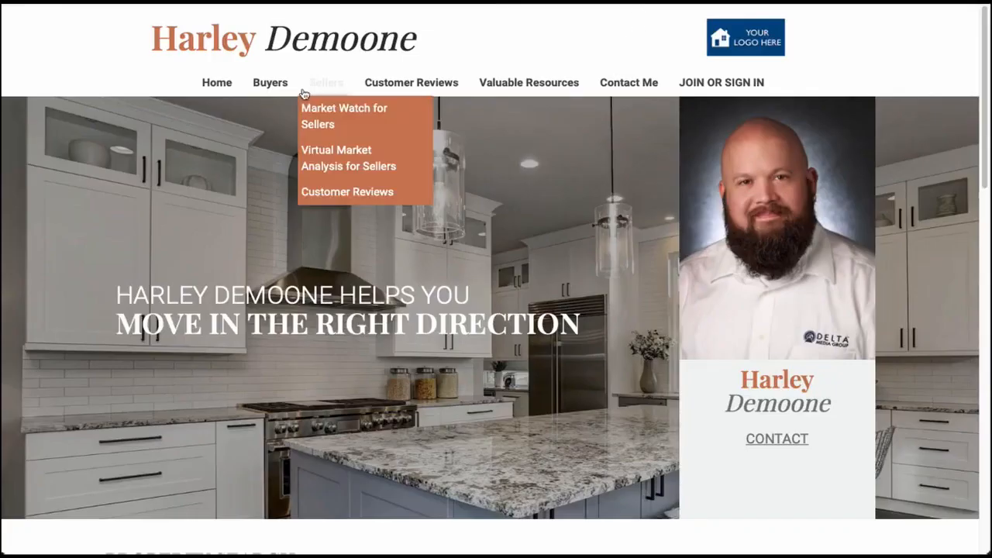
- Switch to the public website and check the My Custom Page link nested under Buyers and Property Search
{"action": "mouse_move", "coordinate": [271, 82]}
{"action": "mouse_move", "coordinate": [322, 115]}
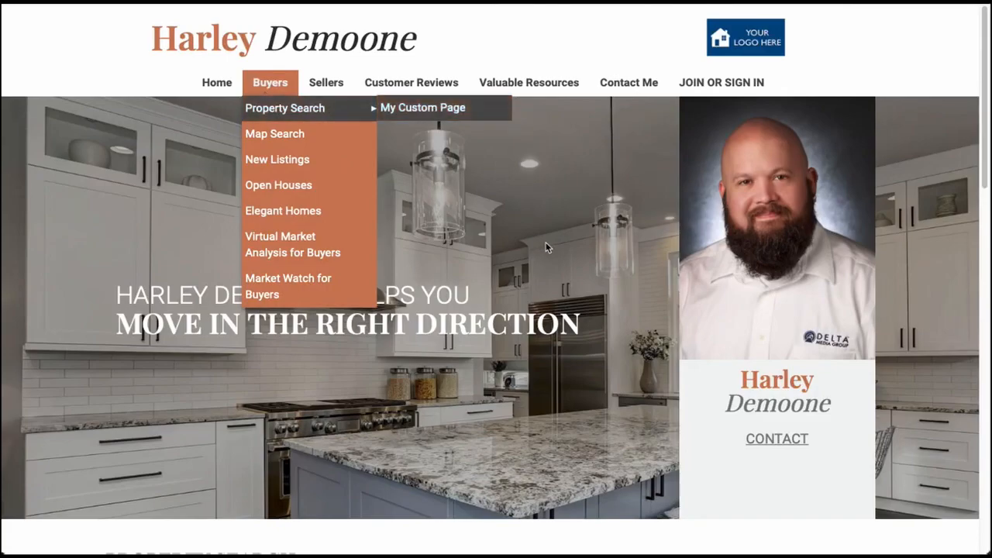
{"action": "left_click", "coordinate": [435, 115]}
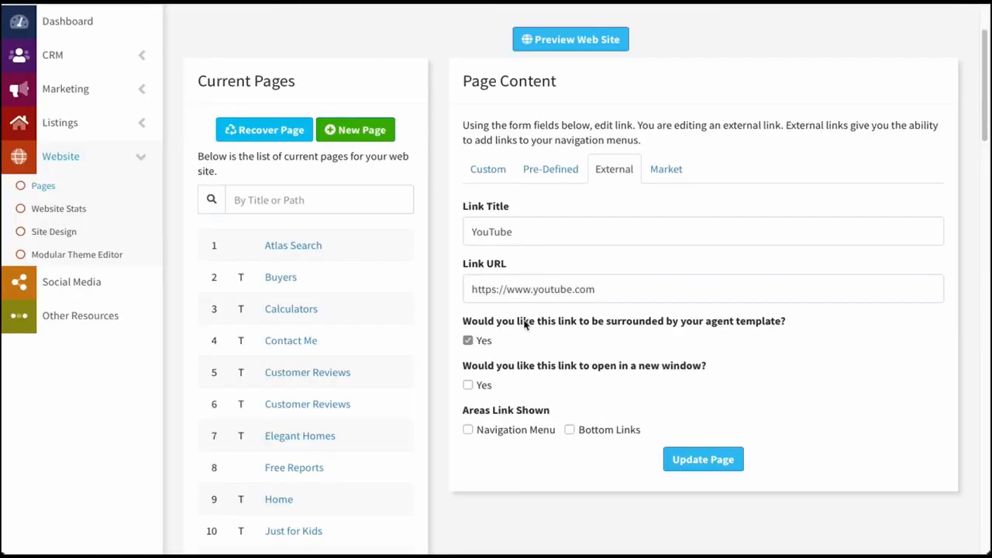
- Set the YouTube link to open in a new window and turn off its agent template surround
{"action": "left_click", "coordinate": [468, 385]}
{"action": "left_click", "coordinate": [468, 342]}
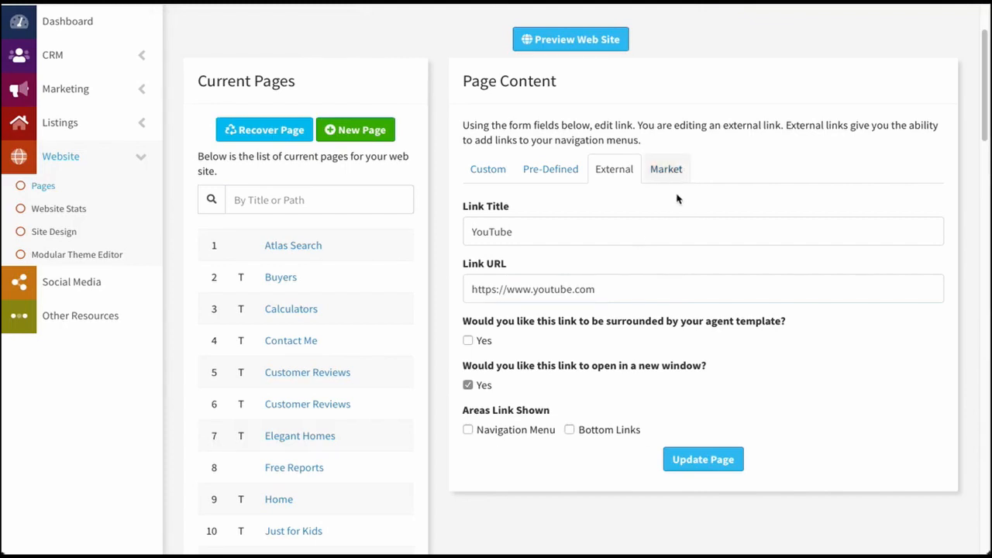
- Switch the new page to the Market type and examine its market, property type, price, text and link placement settings
{"action": "left_click", "coordinate": [668, 169]}
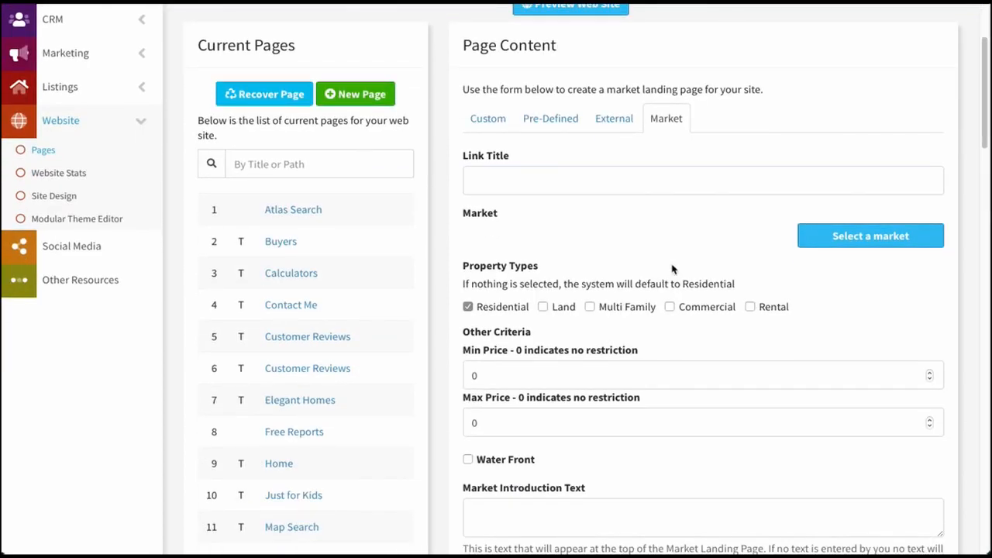
{"action": "scroll", "coordinate": [672, 269], "scroll_direction": "down", "scroll_amount": 1}
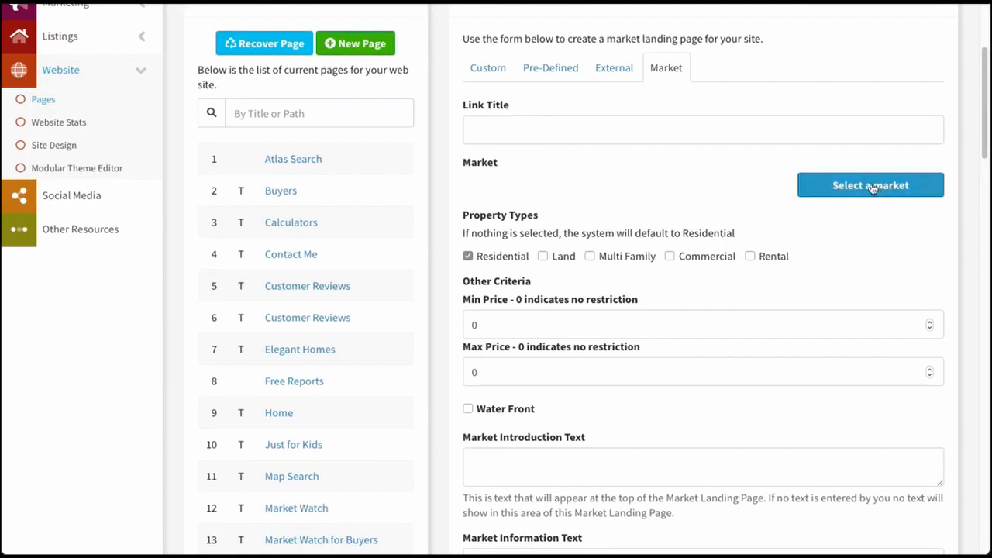
{"action": "scroll", "coordinate": [830, 246], "scroll_direction": "down", "scroll_amount": 2}
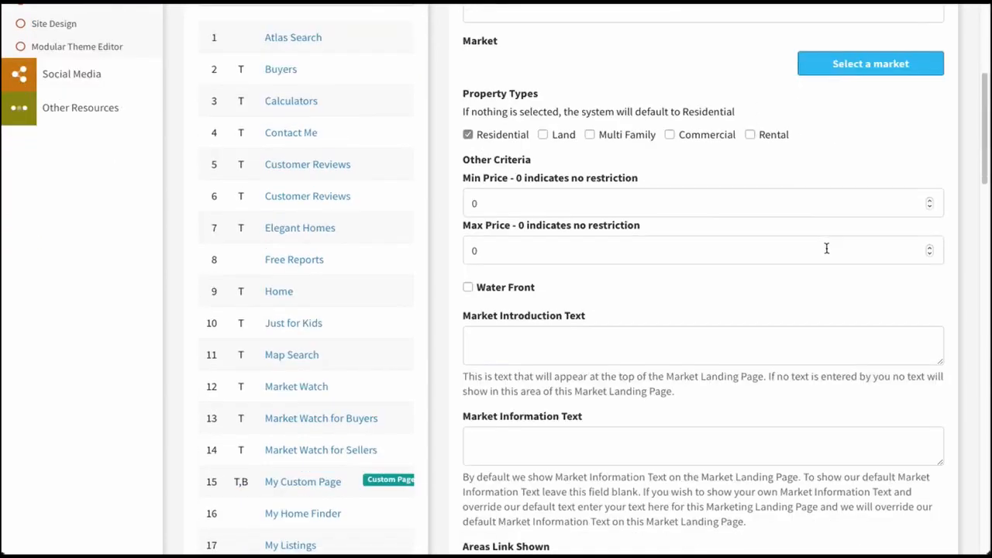
{"action": "scroll", "coordinate": [586, 232], "scroll_direction": "down", "scroll_amount": 2}
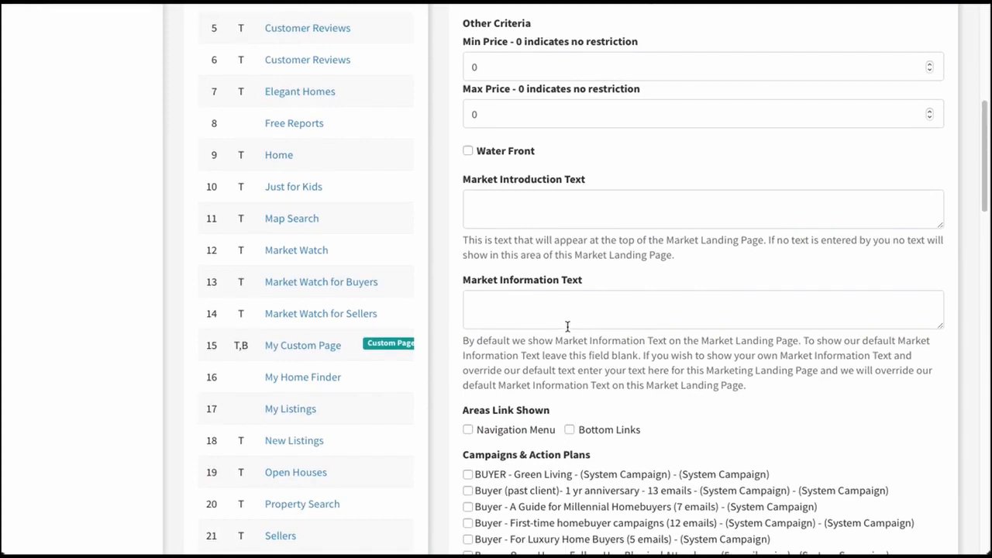
{"action": "scroll", "coordinate": [566, 329], "scroll_direction": "down", "scroll_amount": 2}
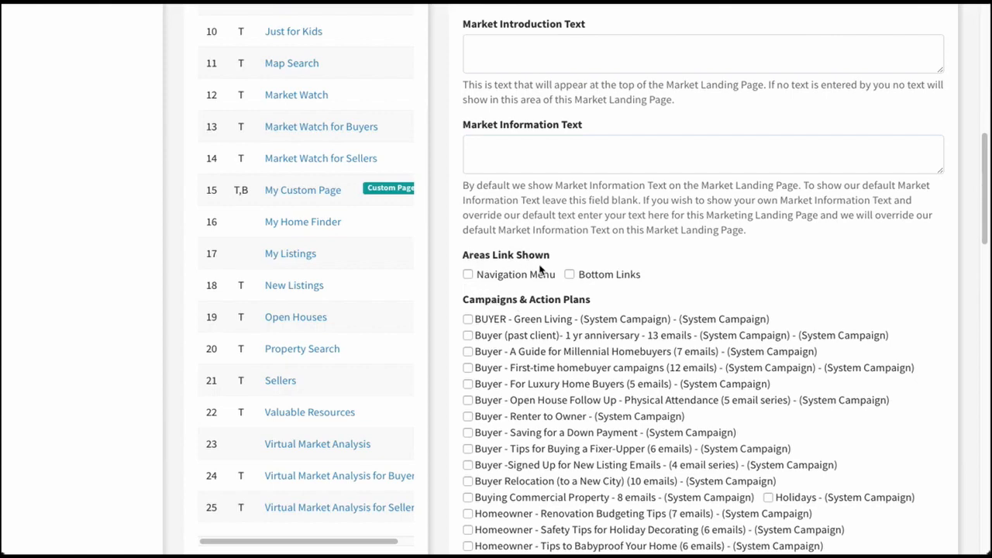
{"action": "scroll", "coordinate": [809, 434], "scroll_direction": "up", "scroll_amount": 3}
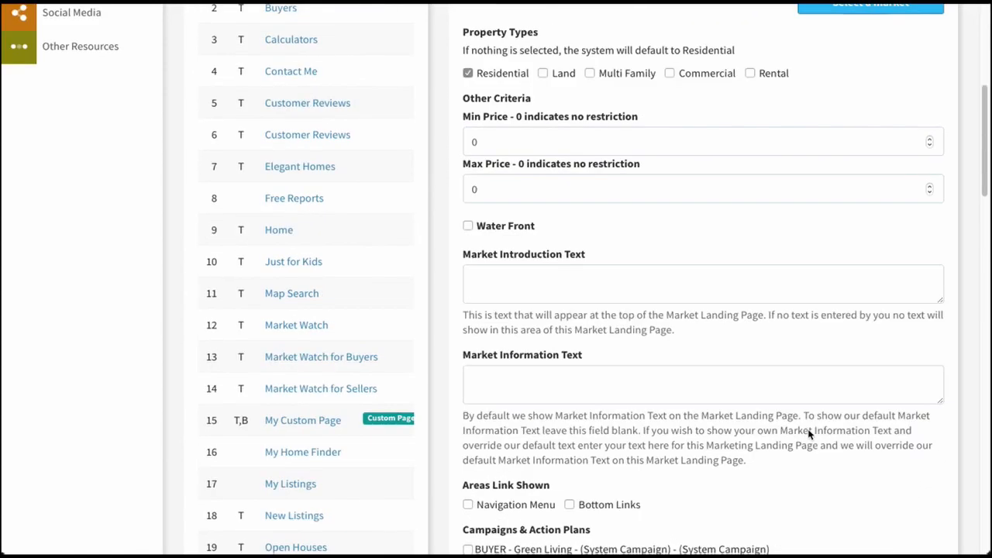
{"action": "scroll", "coordinate": [810, 434], "scroll_direction": "up", "scroll_amount": 2}
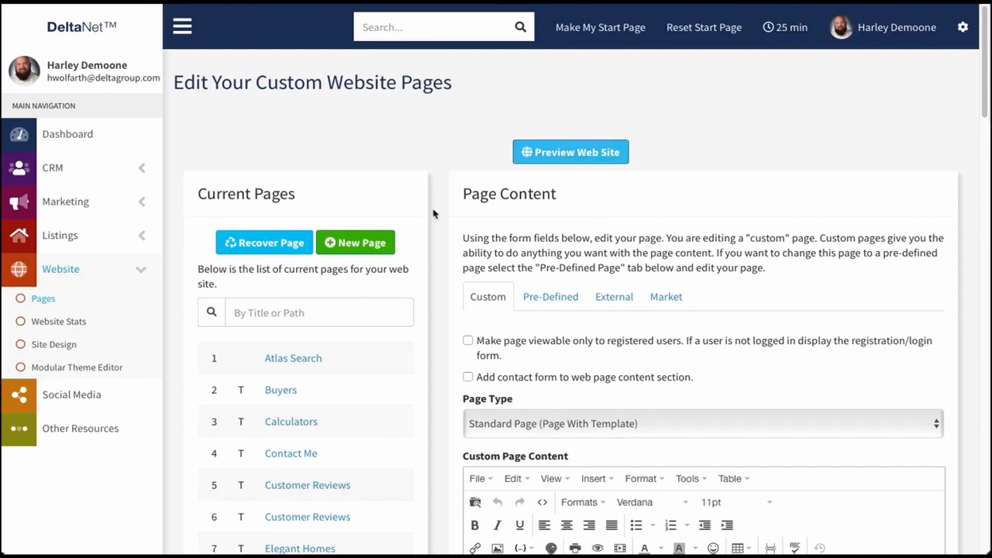
- Open My Custom Page for editing and review its contact form, content, URL and campaign settings
{"action": "scroll", "coordinate": [430, 214], "scroll_direction": "down", "scroll_amount": 6}
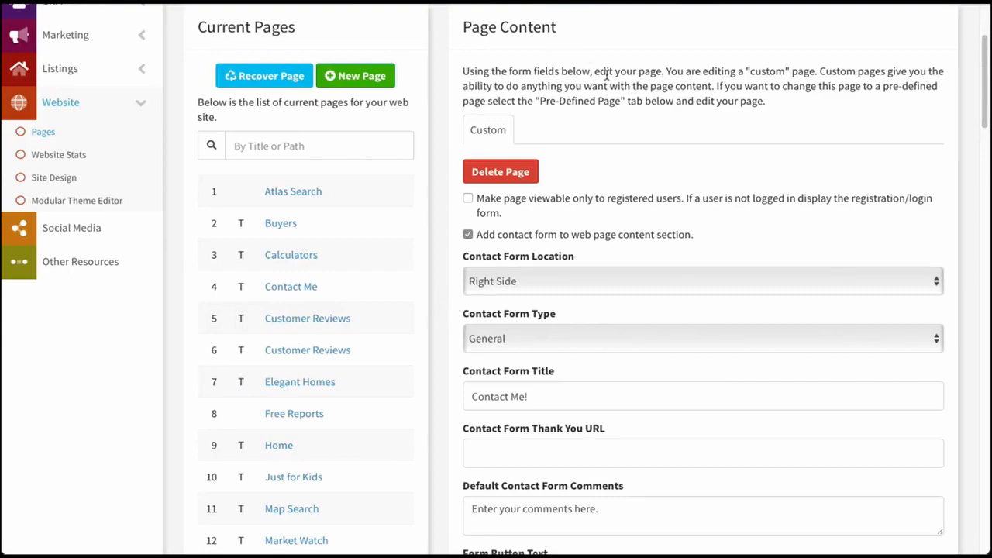
{"action": "scroll", "coordinate": [680, 442], "scroll_direction": "down", "scroll_amount": 10}
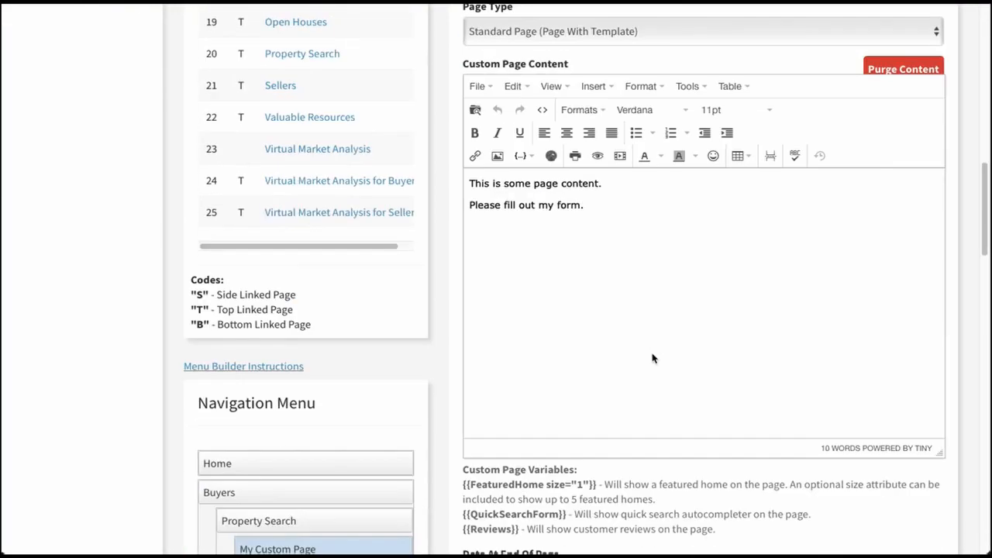
{"action": "scroll", "coordinate": [627, 324], "scroll_direction": "down", "scroll_amount": 15}
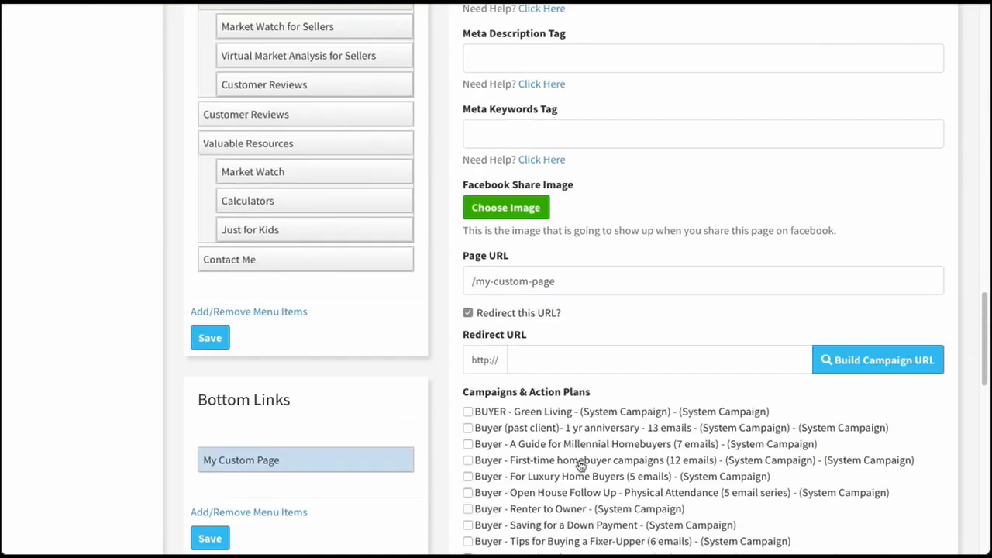
{"action": "scroll", "coordinate": [613, 438], "scroll_direction": "down", "scroll_amount": 4}
{"action": "scroll", "coordinate": [682, 376], "scroll_direction": "up", "scroll_amount": 12}
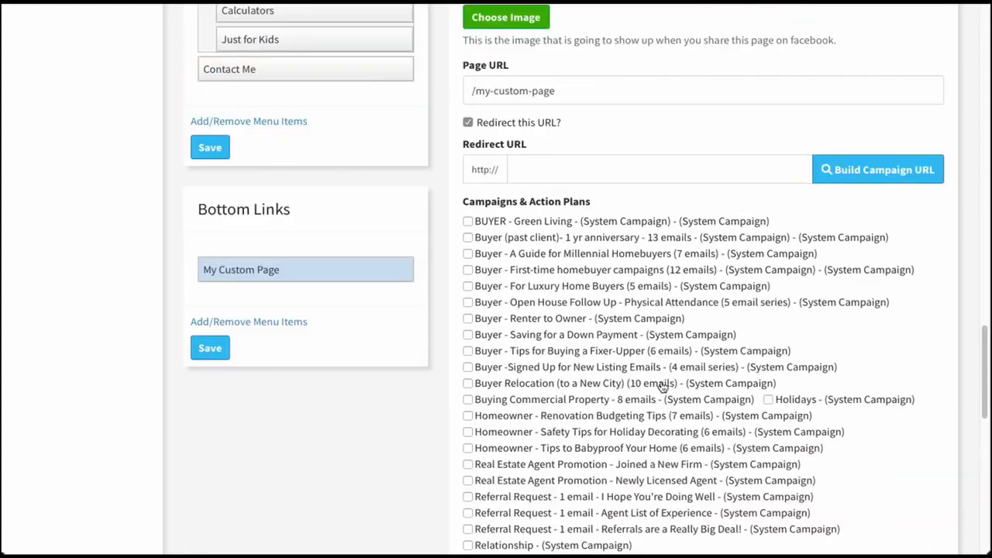
{"action": "scroll", "coordinate": [663, 387], "scroll_direction": "up", "scroll_amount": 15}
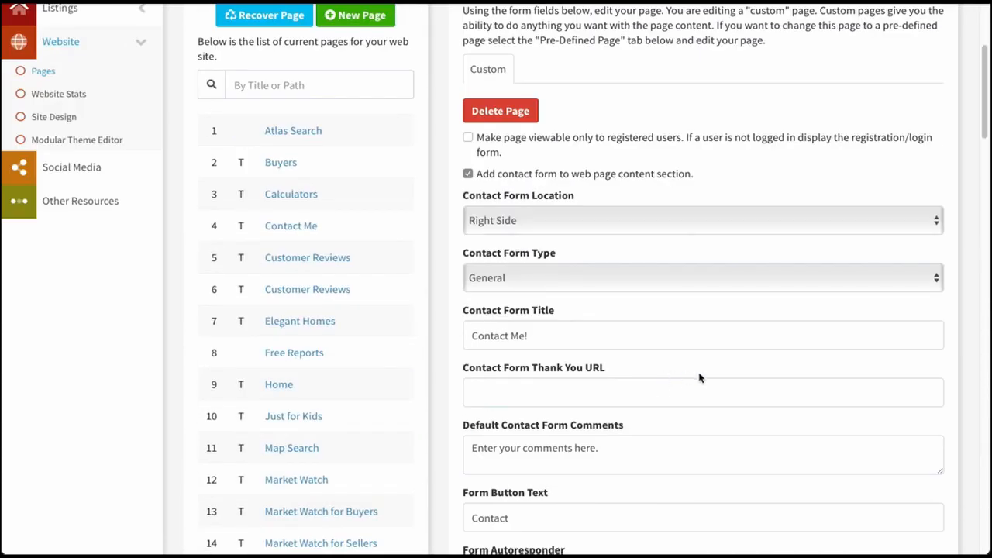
{"action": "scroll", "coordinate": [713, 387], "scroll_direction": "down", "scroll_amount": 1}
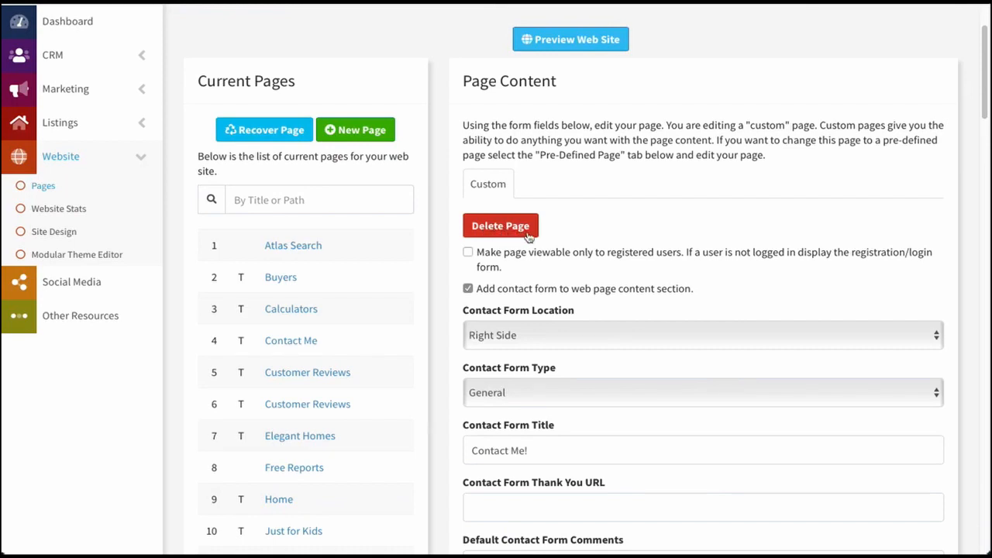
- Add the line "This is some new page content." above the existing text in the custom page content
{"action": "scroll", "coordinate": [650, 269], "scroll_direction": "down", "scroll_amount": 9}
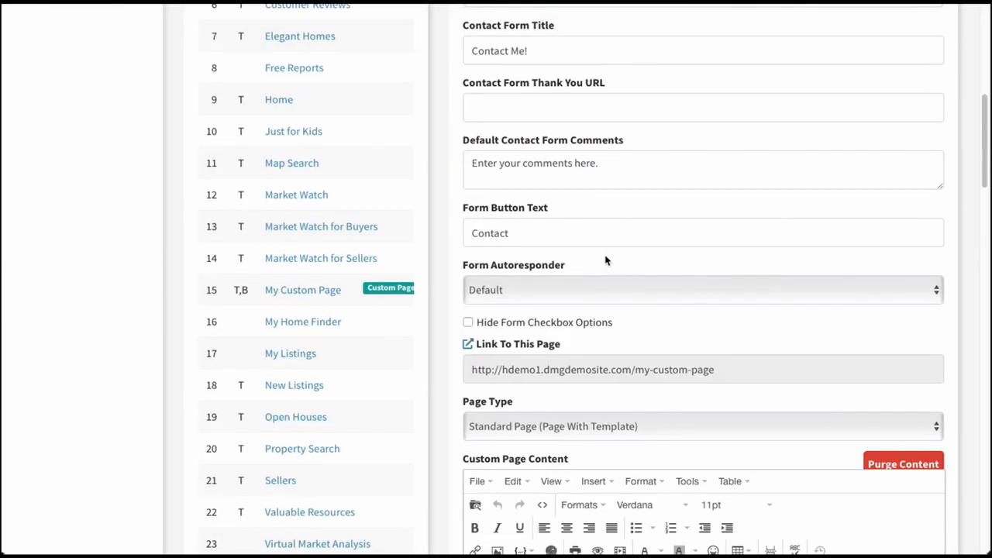
{"action": "left_click", "coordinate": [603, 245]}
{"action": "left_click", "coordinate": [600, 267]}
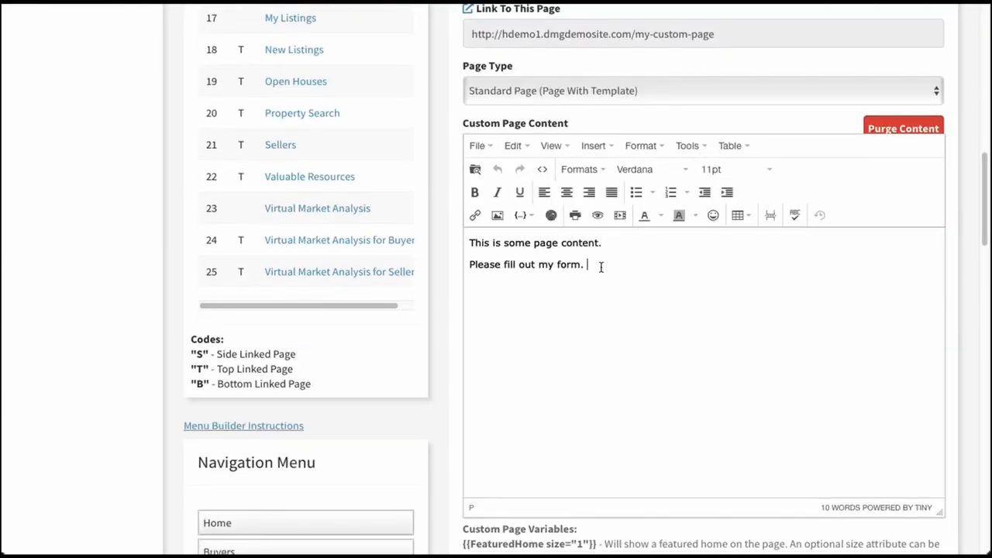
{"action": "key", "text": "ctrl+Home"}
{"action": "key", "text": "Return"}
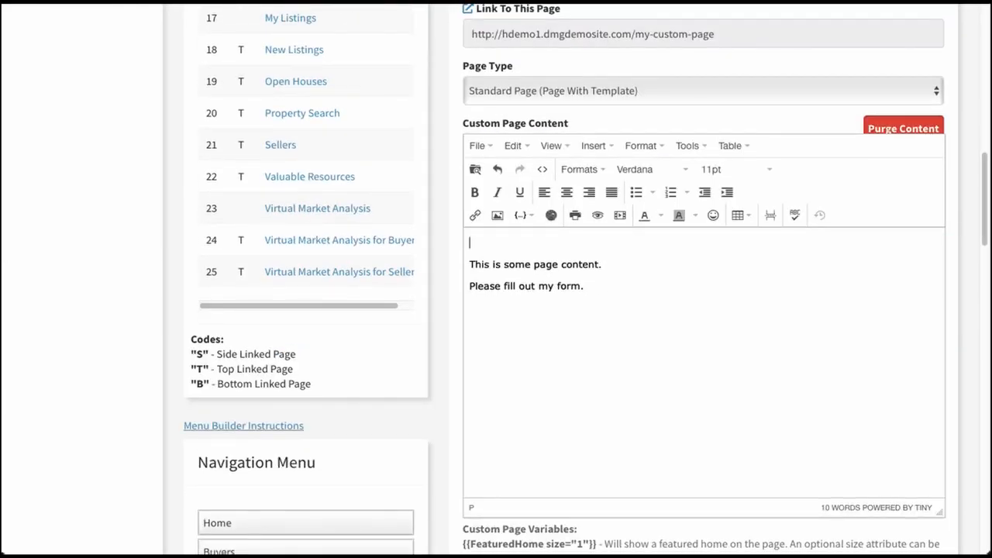
{"action": "type", "text": "This is some new "}
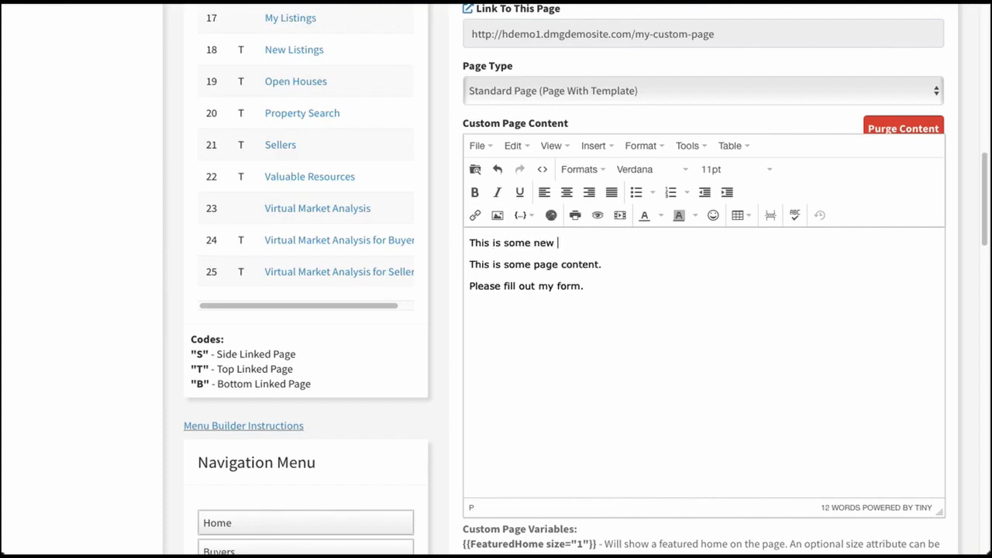
{"action": "type", "text": "page nontent."}
- Format the new first line as Heading 2 and submit the changes to My Custom Page
{"action": "key", "text": "shift+Home"}
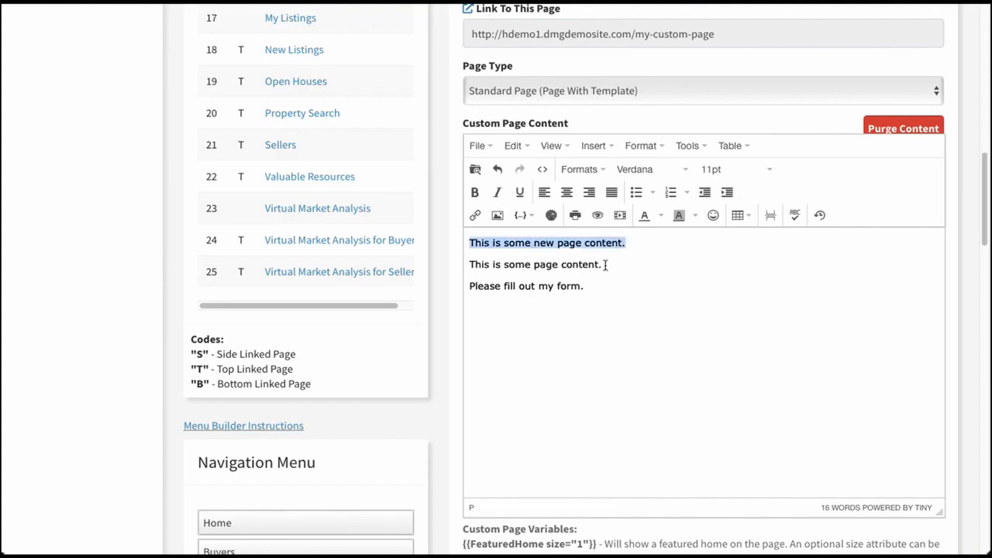
{"action": "left_click", "coordinate": [580, 168]}
{"action": "mouse_move", "coordinate": [589, 192]}
{"action": "left_click", "coordinate": [729, 222]}
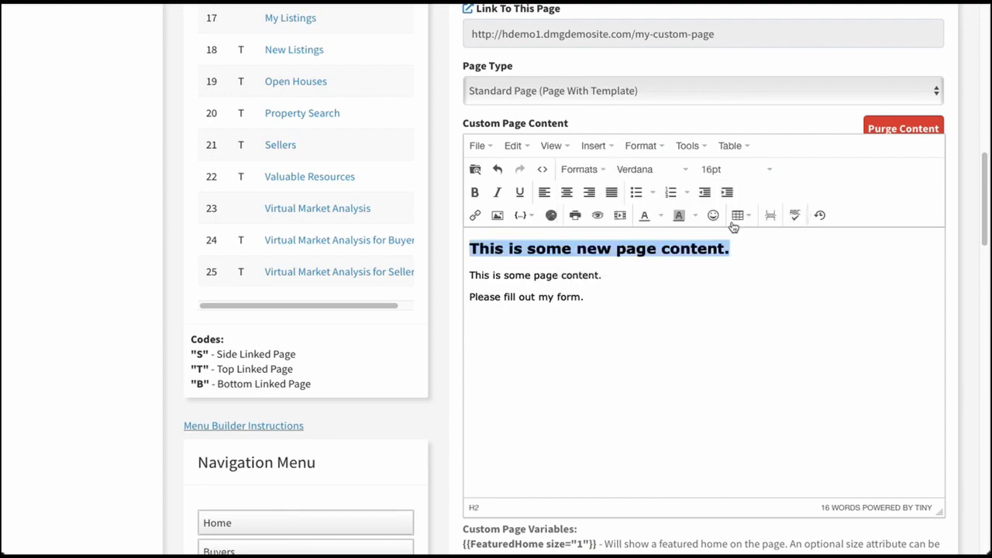
{"action": "left_click", "coordinate": [718, 284]}
{"action": "scroll", "coordinate": [594, 436], "scroll_direction": "down", "scroll_amount": 5}
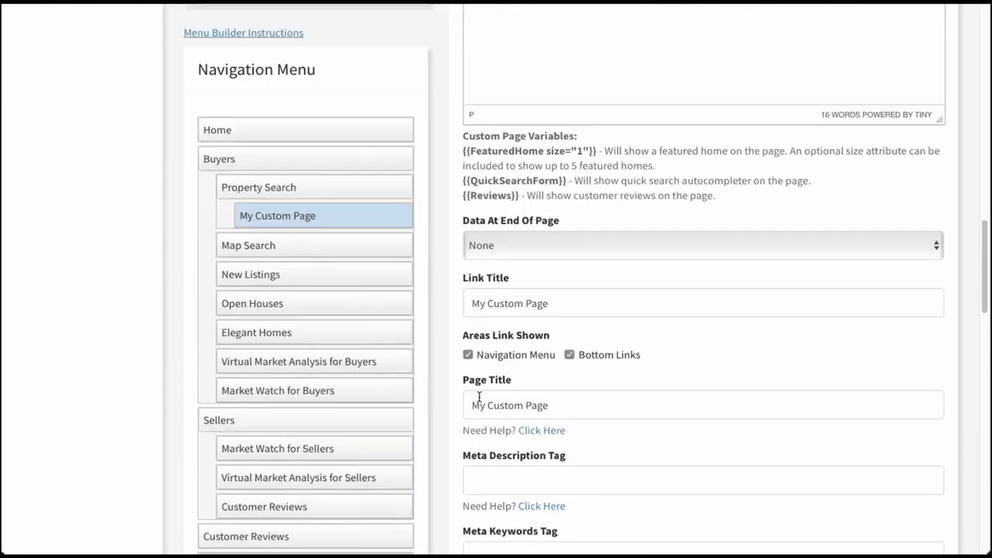
{"action": "scroll", "coordinate": [465, 403], "scroll_direction": "down", "scroll_amount": 13}
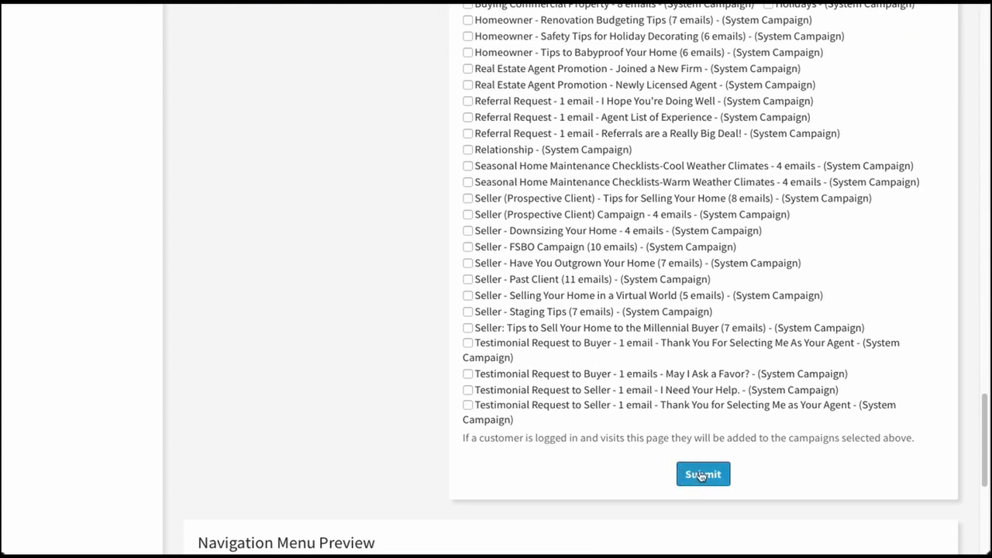
{"action": "left_click", "coordinate": [700, 475]}
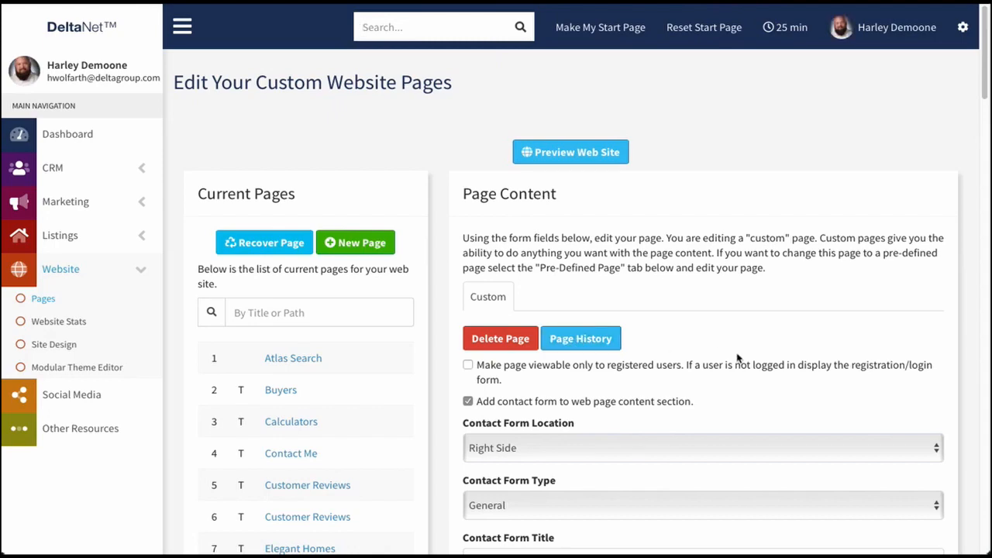
- Open the page history of My Custom Page and preview the 03/22/21 12:14:31 revision with its title and meta tags
{"action": "scroll", "coordinate": [728, 364], "scroll_direction": "down", "scroll_amount": 3}
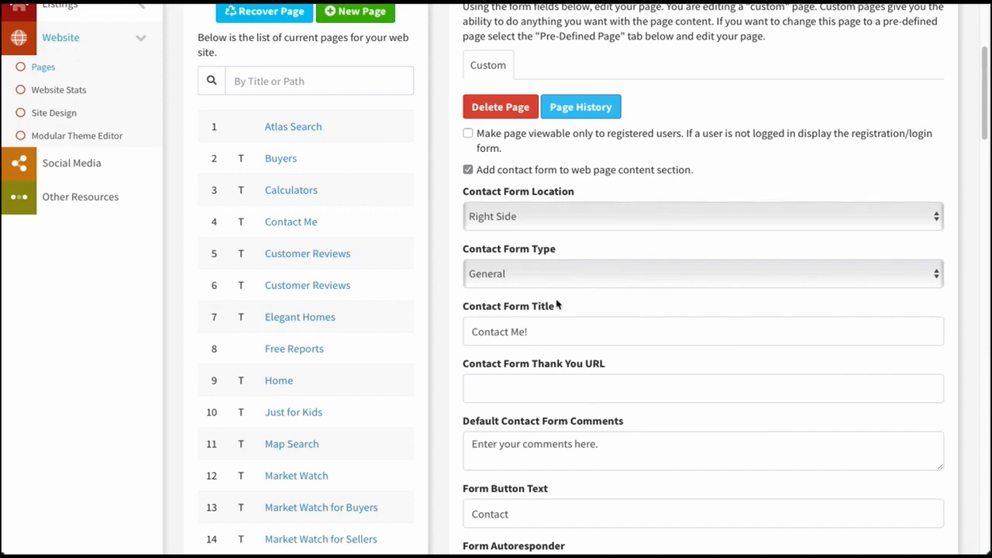
{"action": "scroll", "coordinate": [552, 302], "scroll_direction": "up", "scroll_amount": 1}
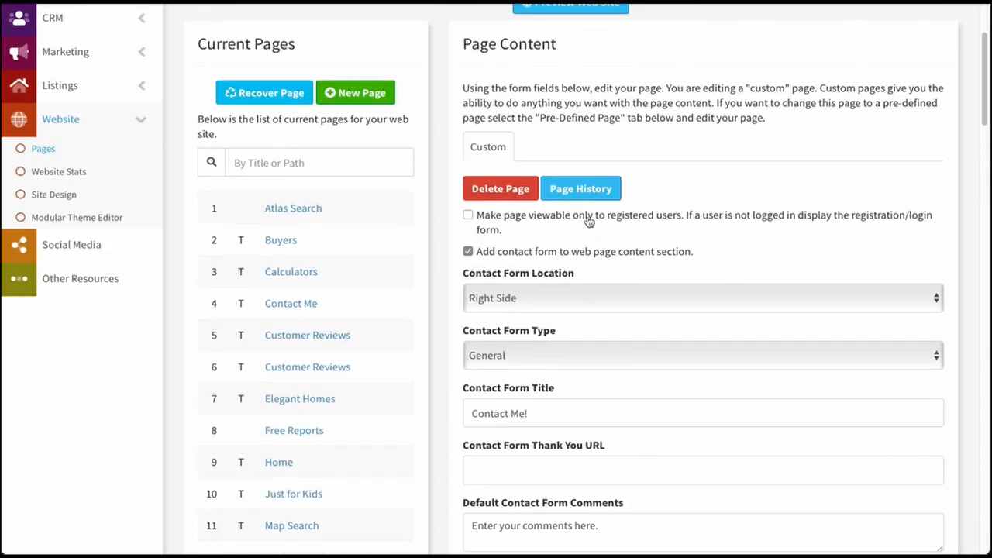
{"action": "left_click", "coordinate": [578, 190]}
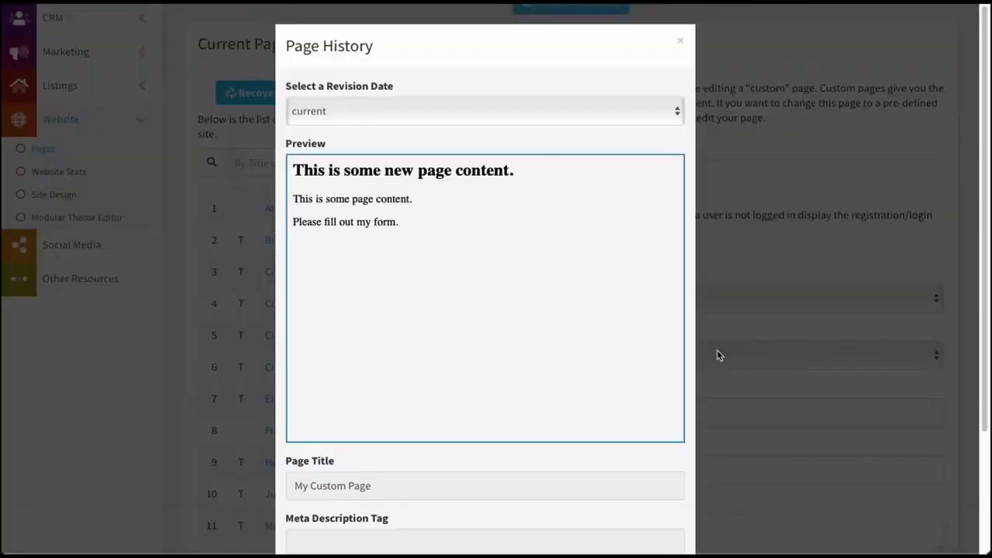
{"action": "left_click", "coordinate": [673, 111]}
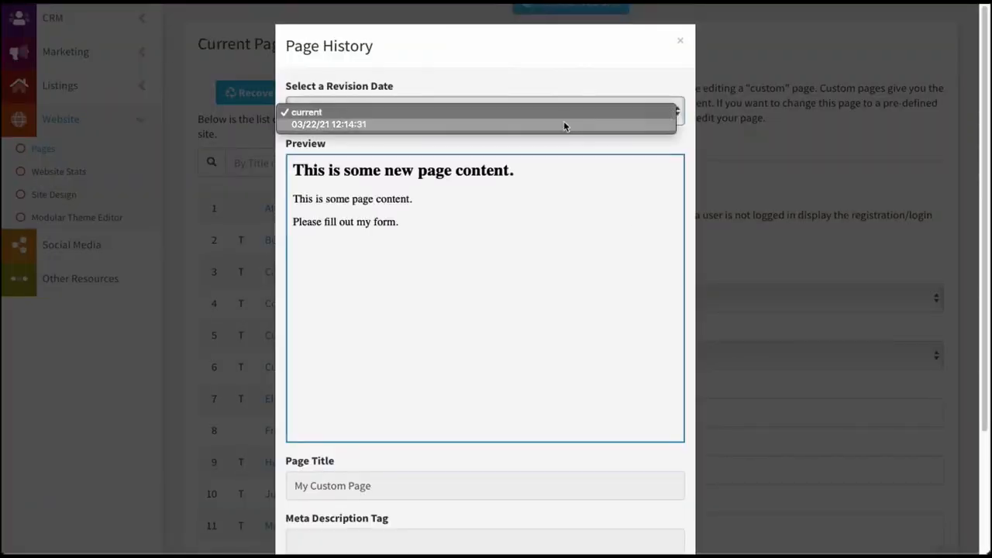
{"action": "left_click", "coordinate": [539, 123]}
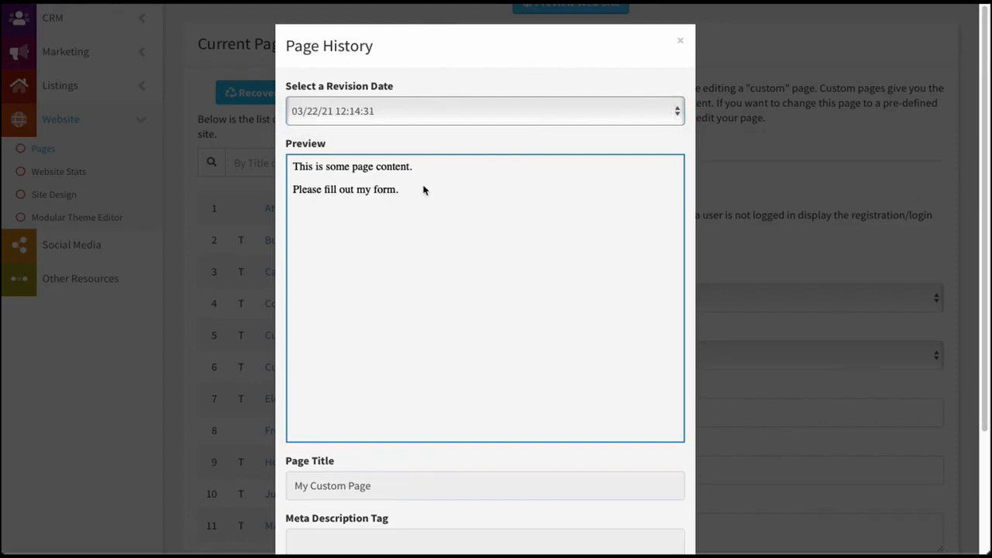
{"action": "scroll", "coordinate": [387, 314], "scroll_direction": "down", "scroll_amount": 2}
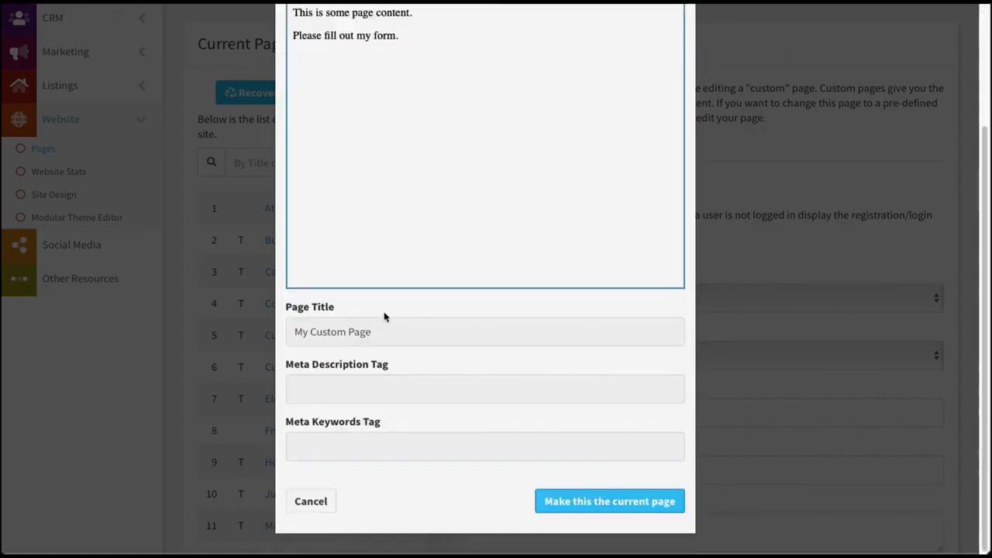
{"action": "left_click", "coordinate": [813, 463]}
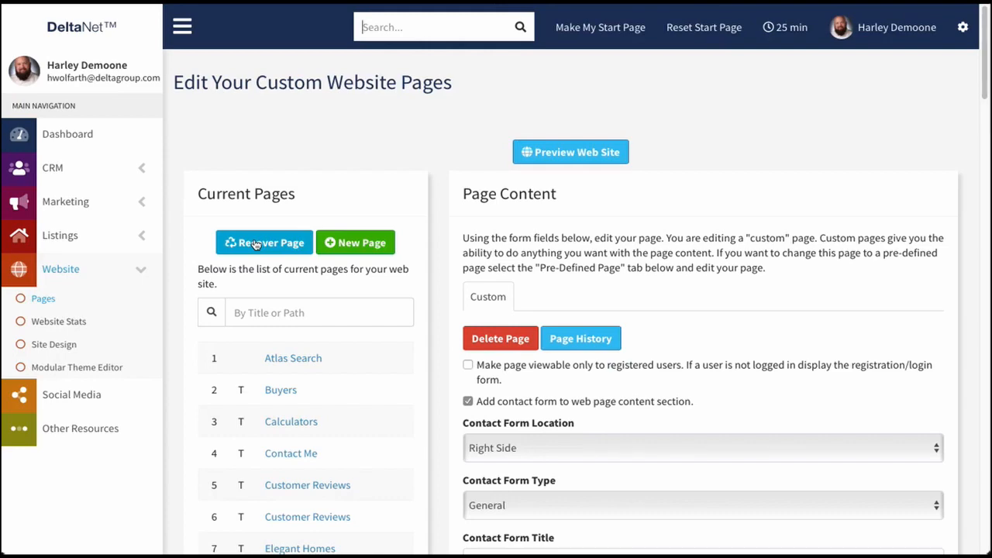
- Delete My Custom Page and check the current pages list and navigation menu for its removal
{"action": "left_click", "coordinate": [494, 341]}
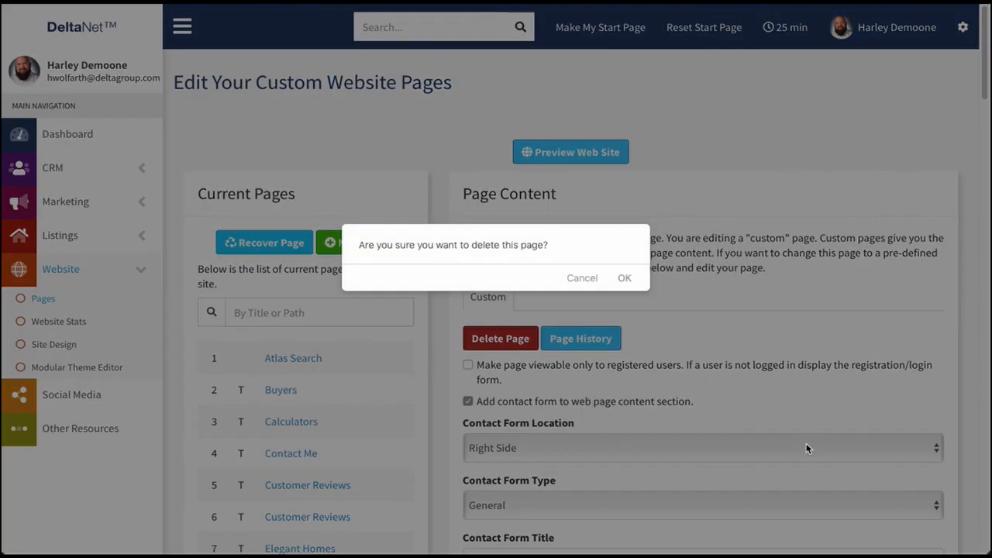
{"action": "left_click", "coordinate": [627, 281]}
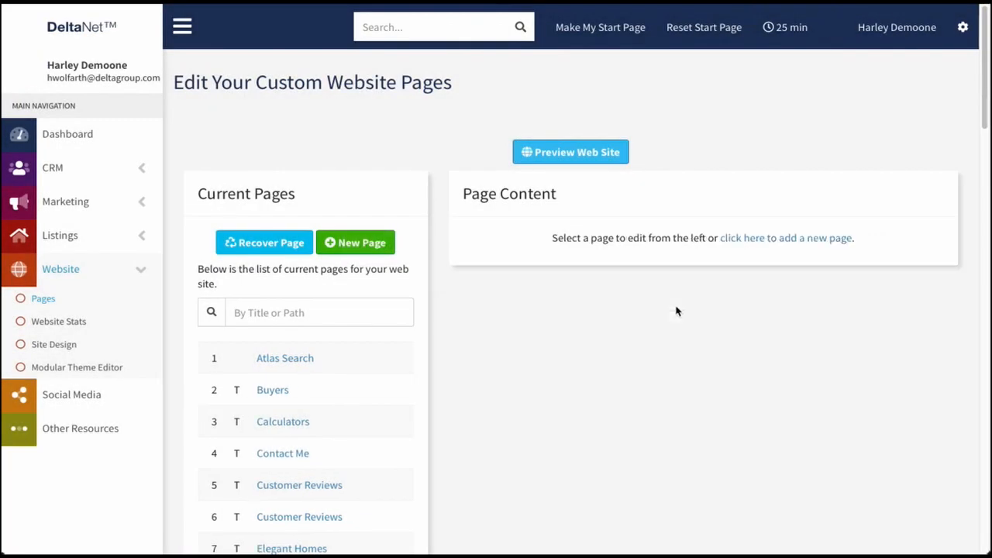
{"action": "scroll", "coordinate": [364, 333], "scroll_direction": "down", "scroll_amount": 4}
{"action": "scroll", "coordinate": [357, 348], "scroll_direction": "down", "scroll_amount": 5}
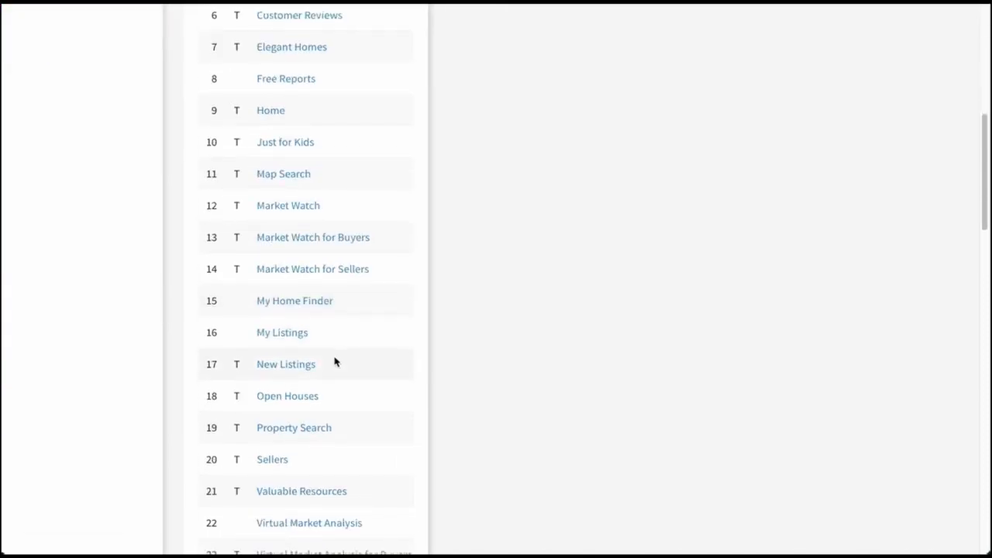
{"action": "scroll", "coordinate": [308, 297], "scroll_direction": "up", "scroll_amount": 8}
{"action": "scroll", "coordinate": [314, 299], "scroll_direction": "down", "scroll_amount": 13}
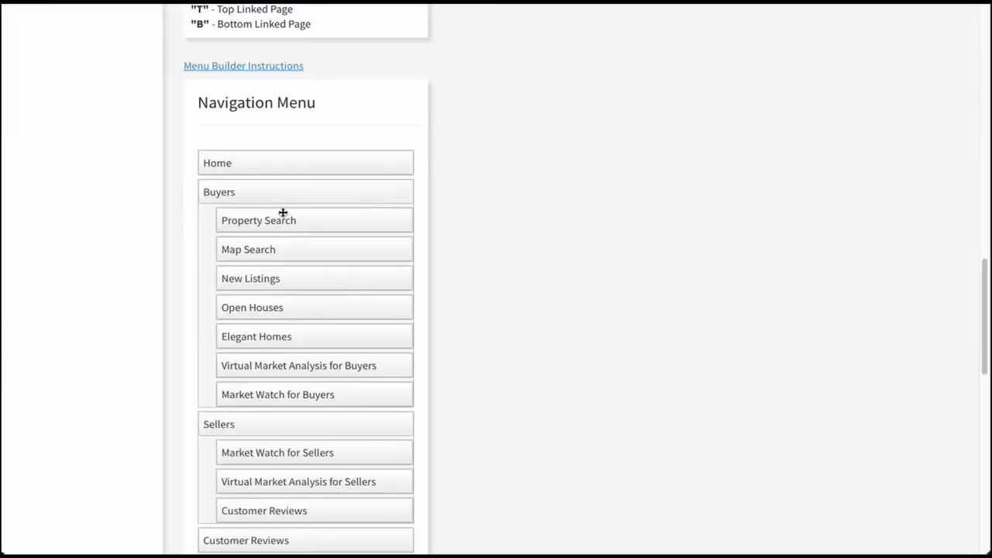
{"action": "scroll", "coordinate": [292, 308], "scroll_direction": "up", "scroll_amount": 14}
{"action": "scroll", "coordinate": [310, 303], "scroll_direction": "up", "scroll_amount": 2}
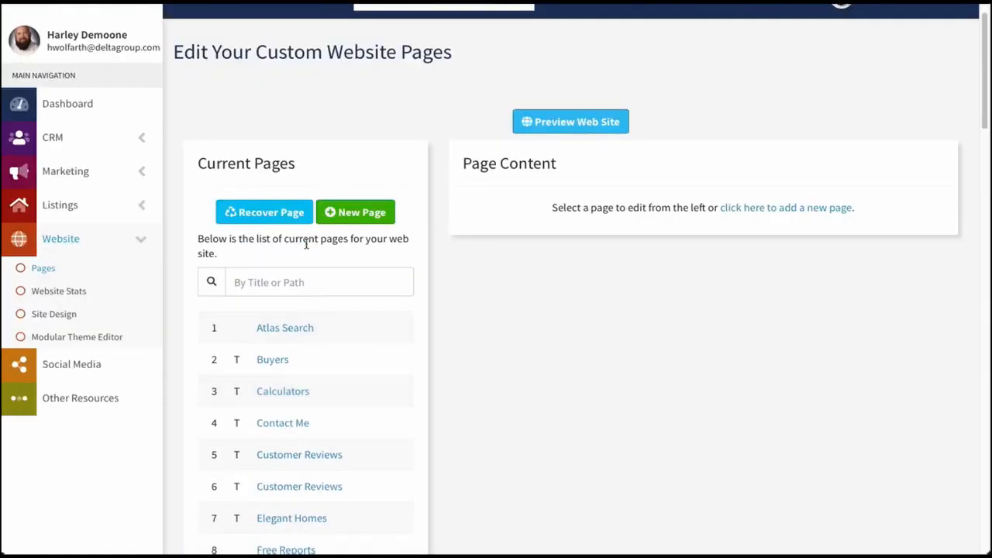
- Recover the deleted My Custom Page, choosing the entry removed on 03/22/21 12:15:22
{"action": "left_click", "coordinate": [256, 211]}
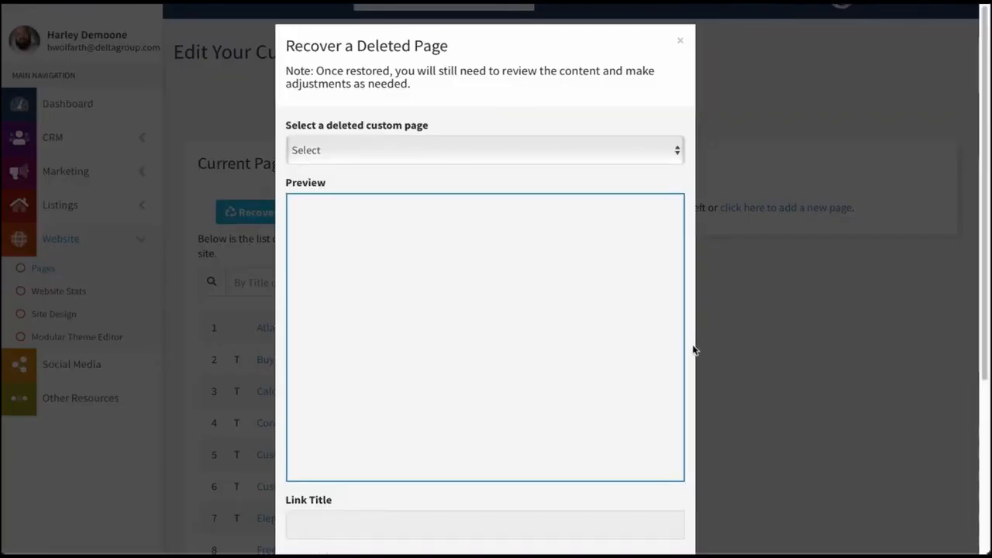
{"action": "left_click", "coordinate": [434, 149]}
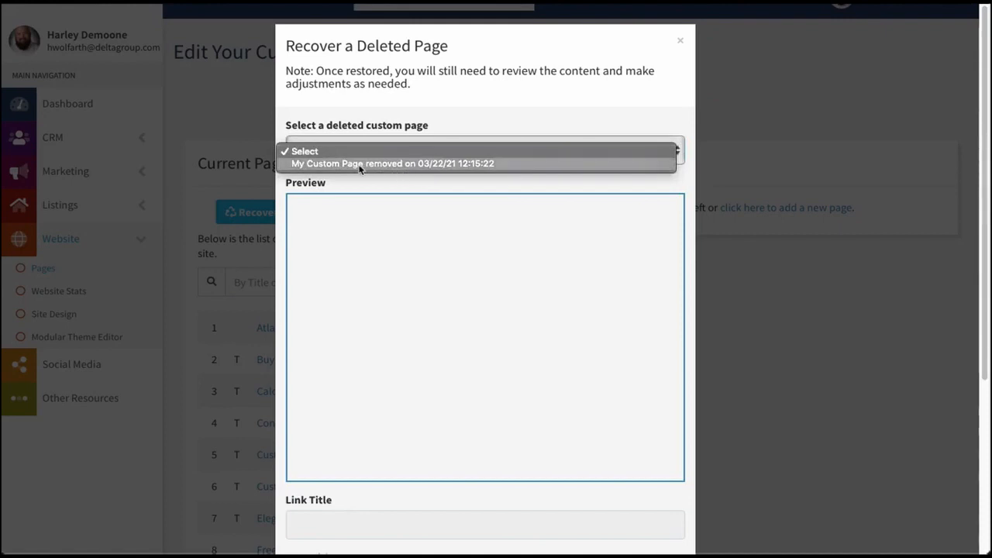
{"action": "left_click", "coordinate": [437, 164]}
{"action": "scroll", "coordinate": [368, 274], "scroll_direction": "down", "scroll_amount": 3}
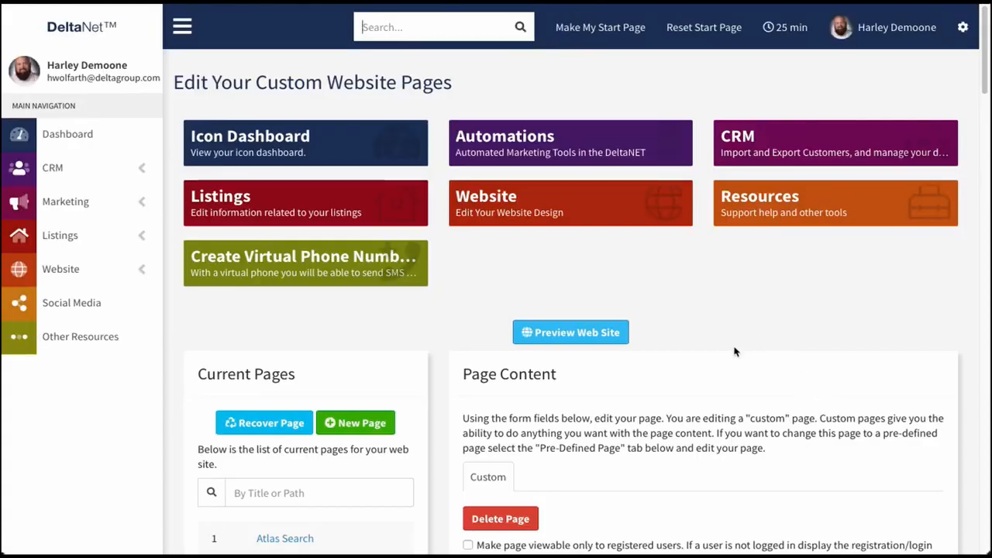
- Review the recovered page's list entry, contact form, content and link placement, and check the navigation menu
{"action": "scroll", "coordinate": [735, 352], "scroll_direction": "down", "scroll_amount": 5}
{"action": "scroll", "coordinate": [452, 400], "scroll_direction": "down", "scroll_amount": 4}
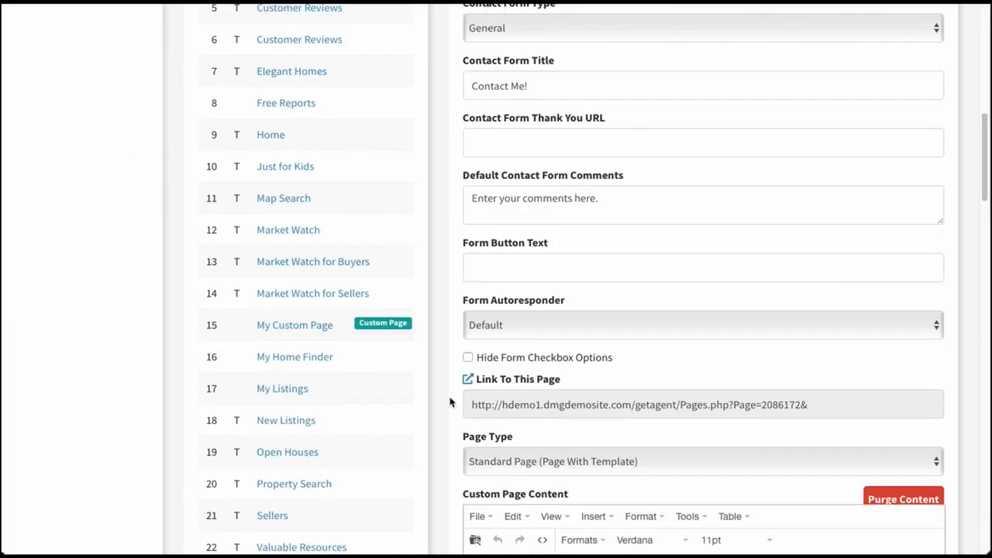
{"action": "scroll", "coordinate": [394, 273], "scroll_direction": "down", "scroll_amount": 4}
{"action": "scroll", "coordinate": [394, 273], "scroll_direction": "down", "scroll_amount": 9}
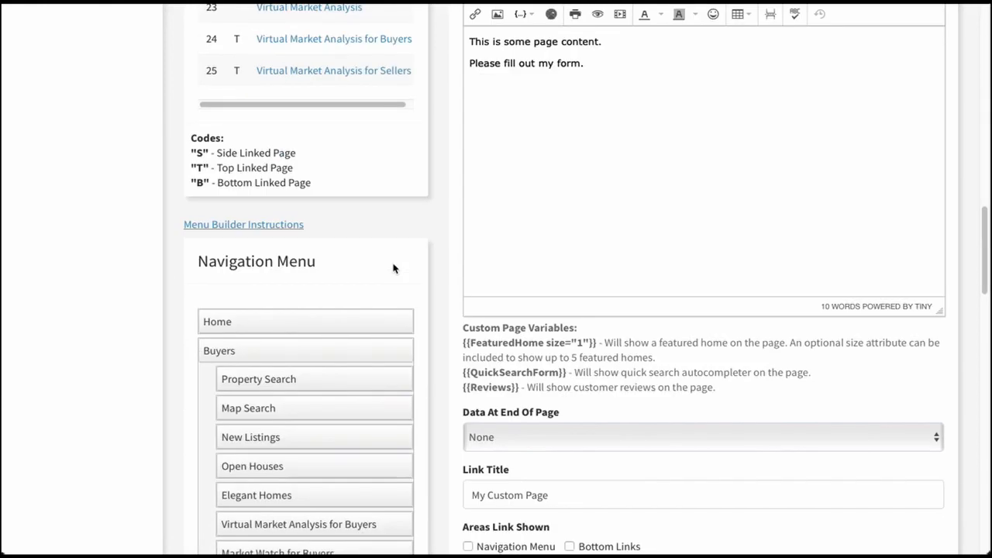
{"action": "scroll", "coordinate": [400, 255], "scroll_direction": "up", "scroll_amount": 4}
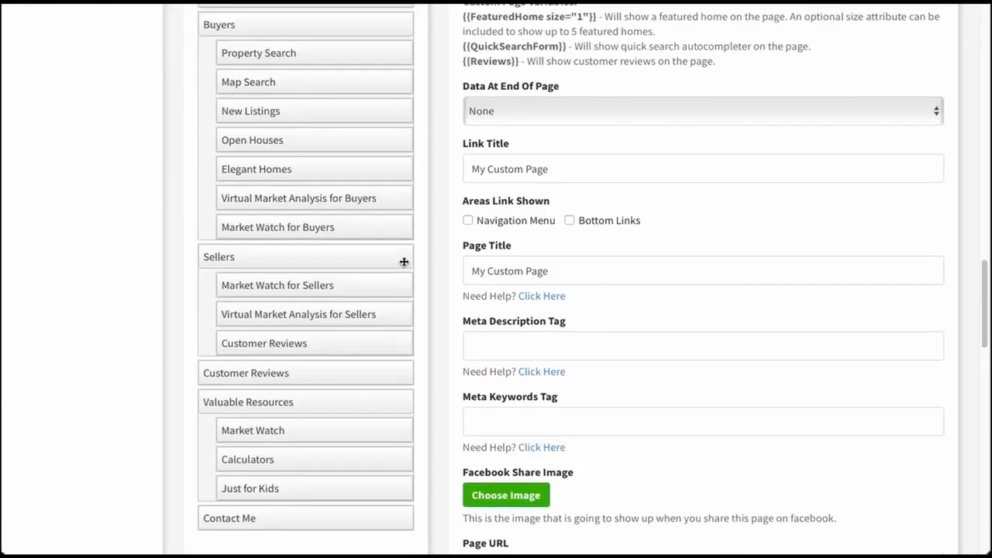
{"action": "scroll", "coordinate": [696, 317], "scroll_direction": "up", "scroll_amount": 15}
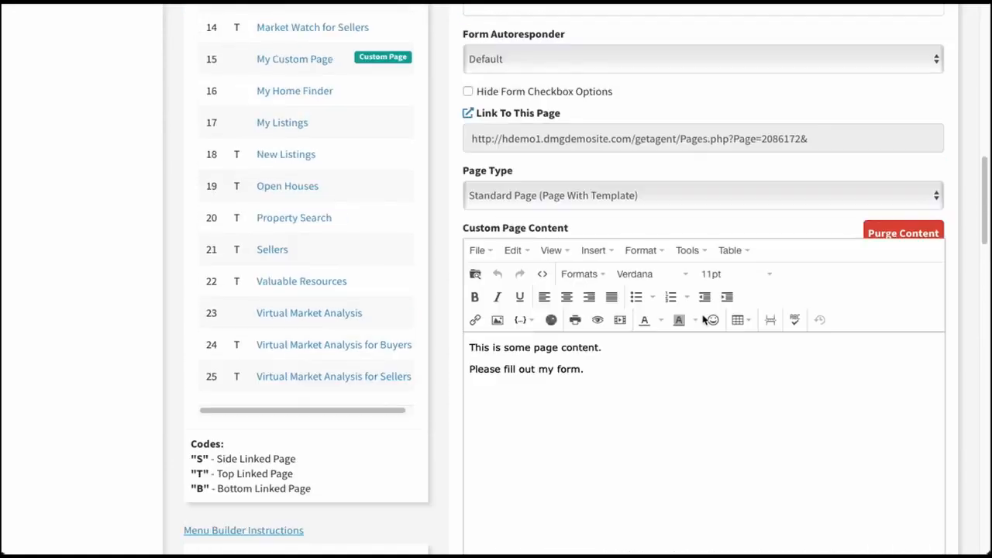
{"action": "scroll", "coordinate": [696, 318], "scroll_direction": "up", "scroll_amount": 5}
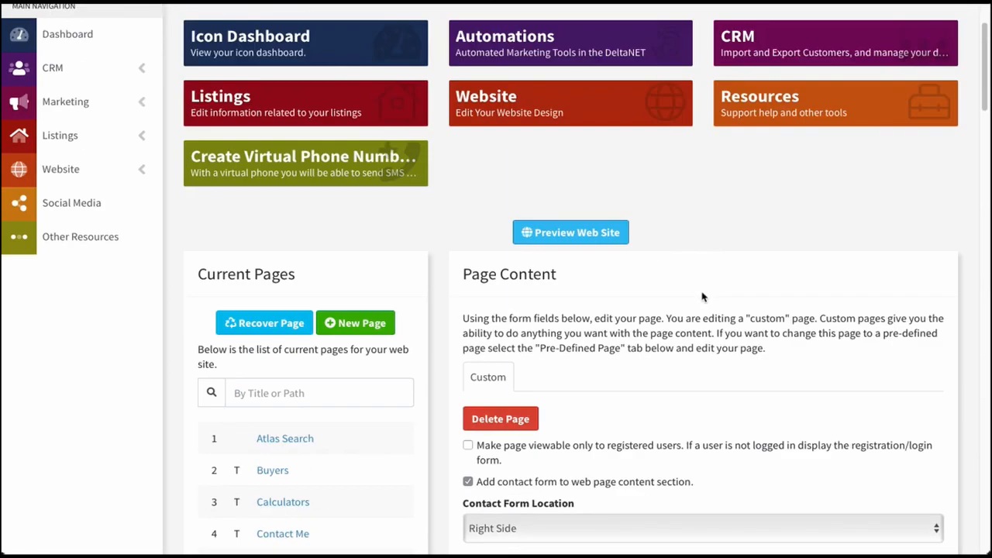